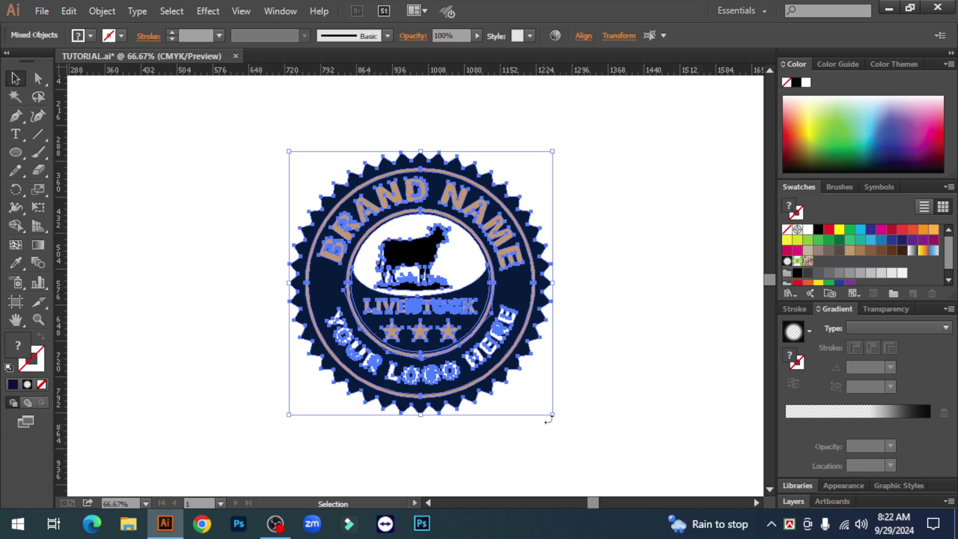
# Scale the finished livestock logo down and place it in the upper-left area of the canvas as a reference
pyautogui.moveTo(552, 415); pyautogui.dragTo(513, 377)
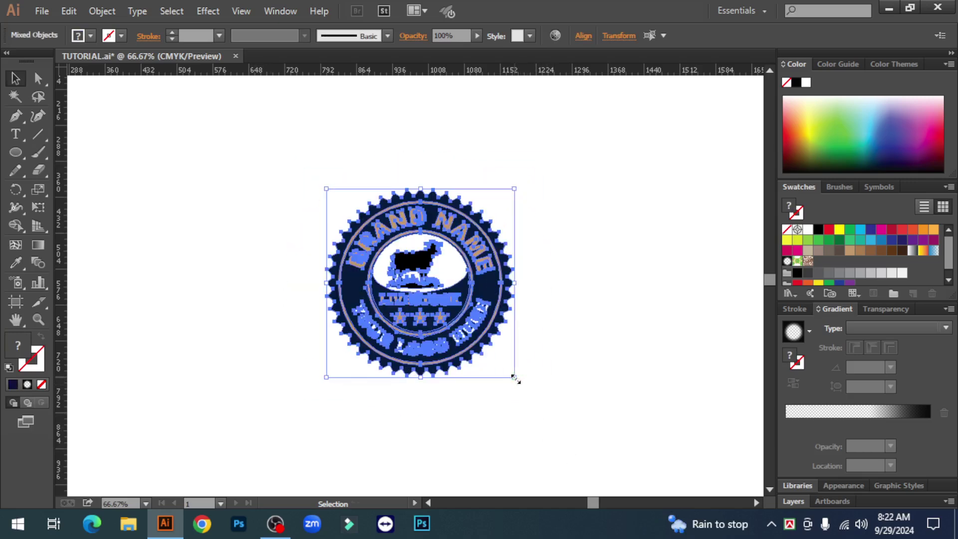
pyautogui.moveTo(486, 285); pyautogui.dragTo(252, 182)
pyautogui.click(476, 302)
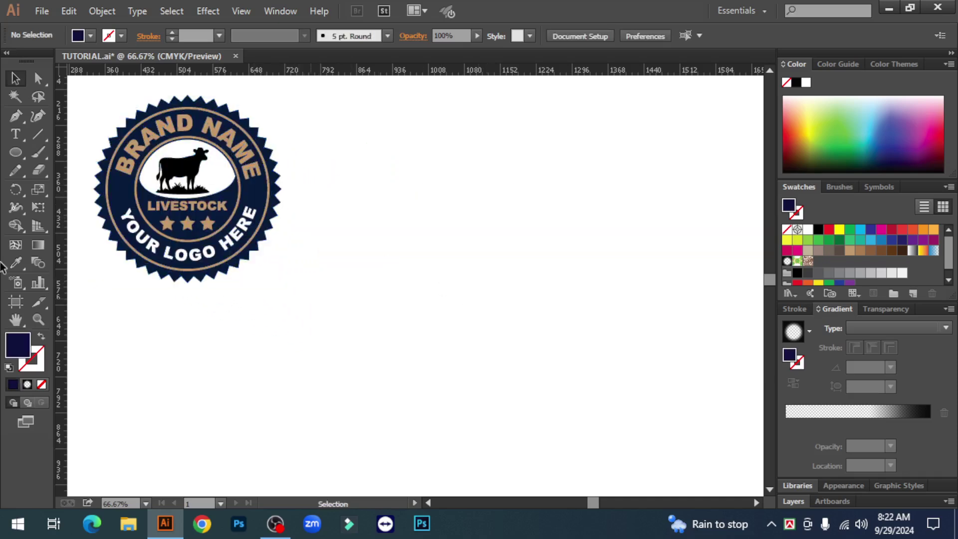
# Draw a large circle in the empty area to the right of the reference logo with the Ellipse tool
pyautogui.click(7, 149)
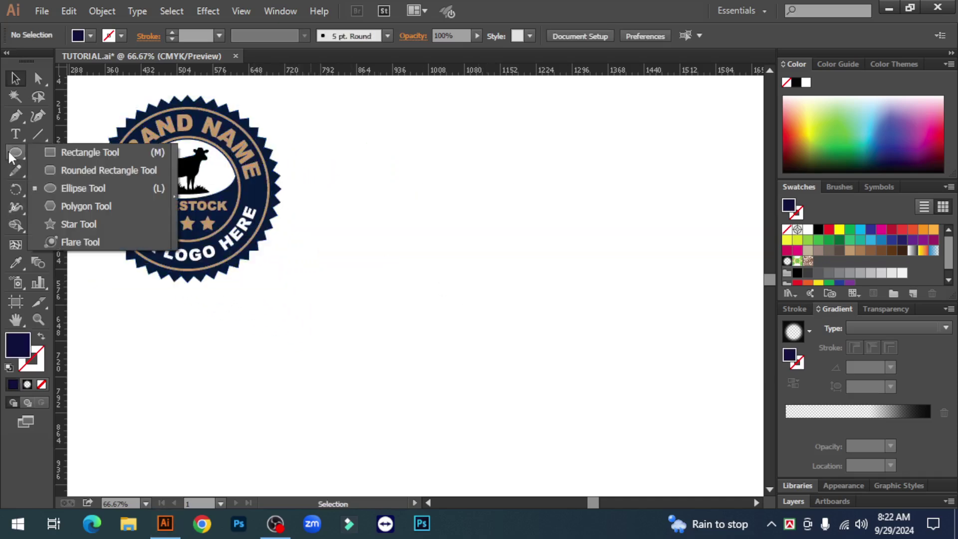
pyautogui.click(79, 189)
pyautogui.moveTo(517, 287); pyautogui.dragTo(600, 384)
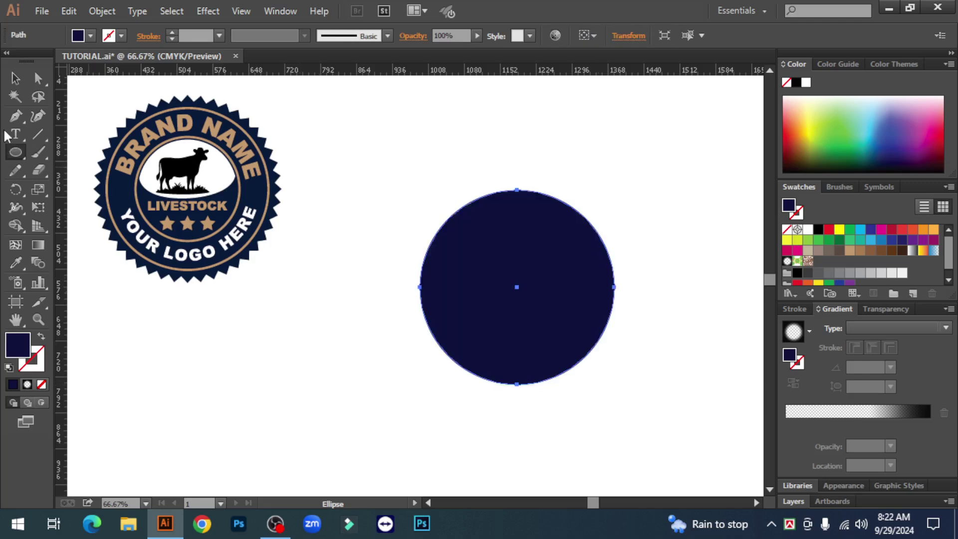
pyautogui.click(15, 78)
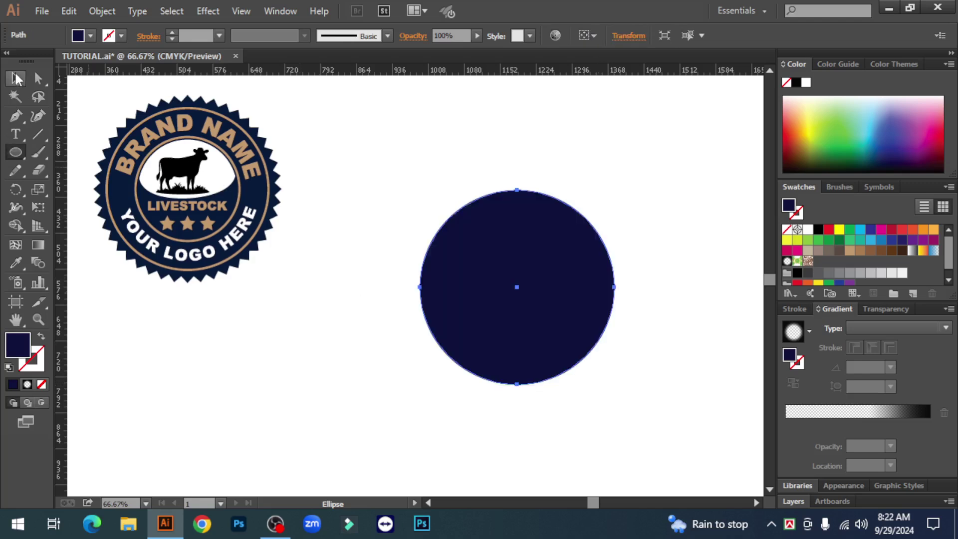
# Set the large circle's fill colour to dark navy 011430
pyautogui.click(818, 229)
pyautogui.click(672, 257)
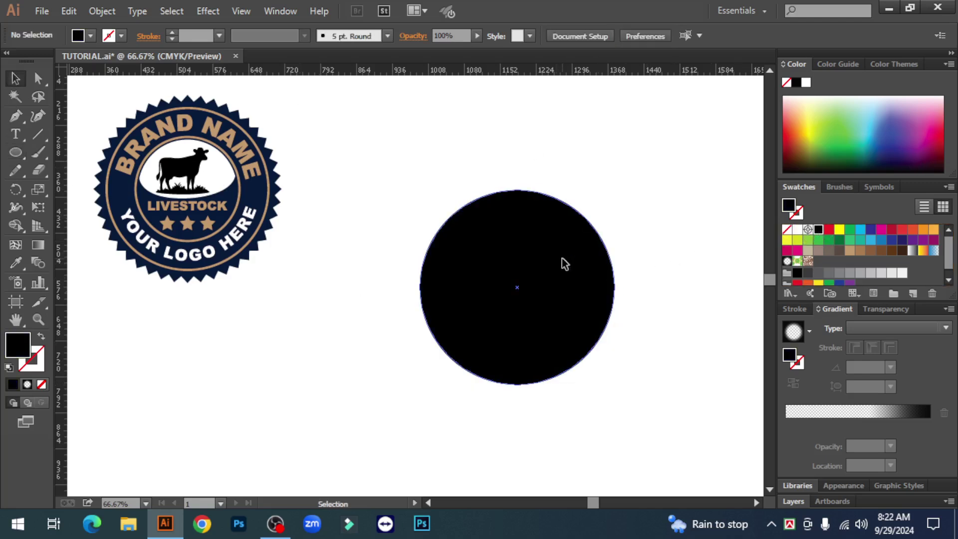
pyautogui.click(561, 260)
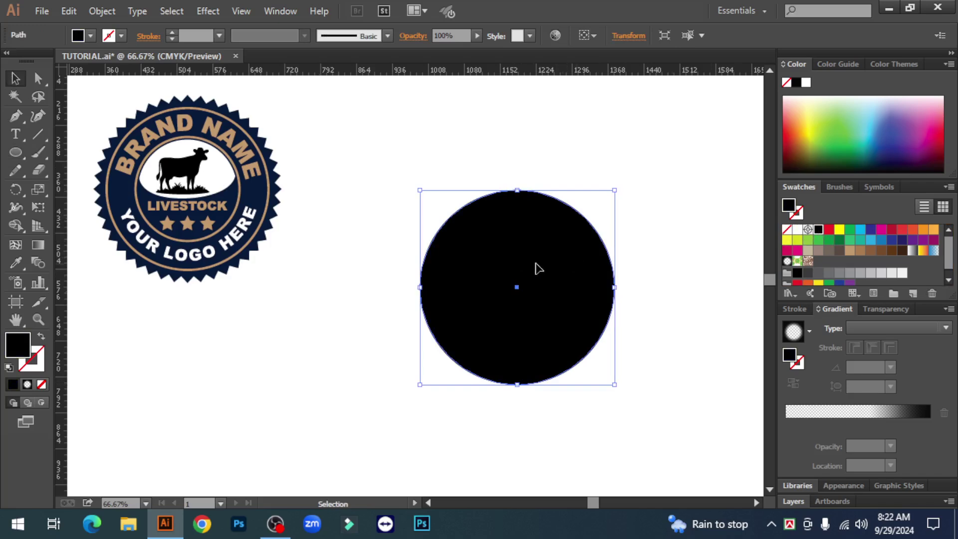
pyautogui.doubleClick(20, 349)
pyautogui.moveTo(604, 371)
pyautogui.mouseDown()
pyautogui.moveTo(602, 269)
pyautogui.moveTo(607, 283)
pyautogui.mouseUp()
pyautogui.click(569, 336)
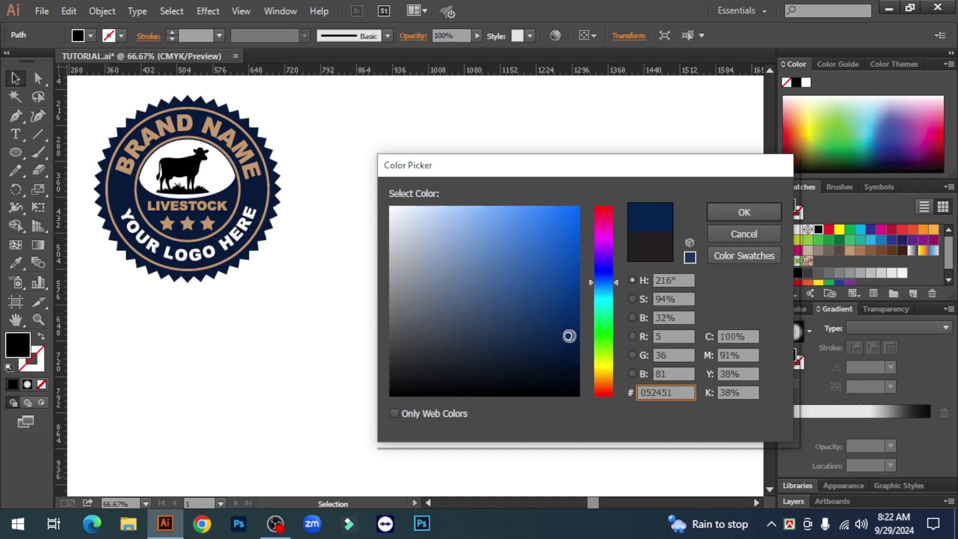
pyautogui.moveTo(569, 335); pyautogui.dragTo(575, 360)
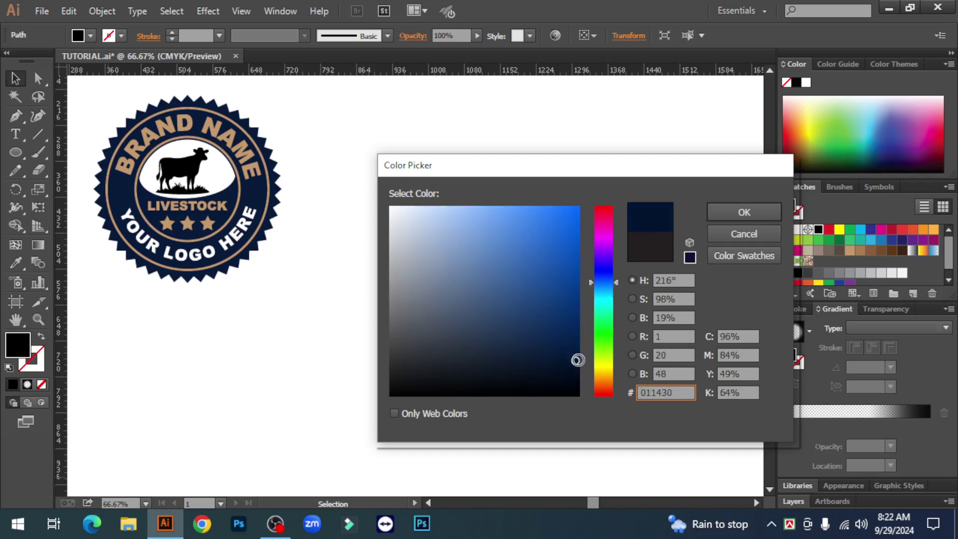
pyautogui.click(732, 210)
pyautogui.click(331, 390)
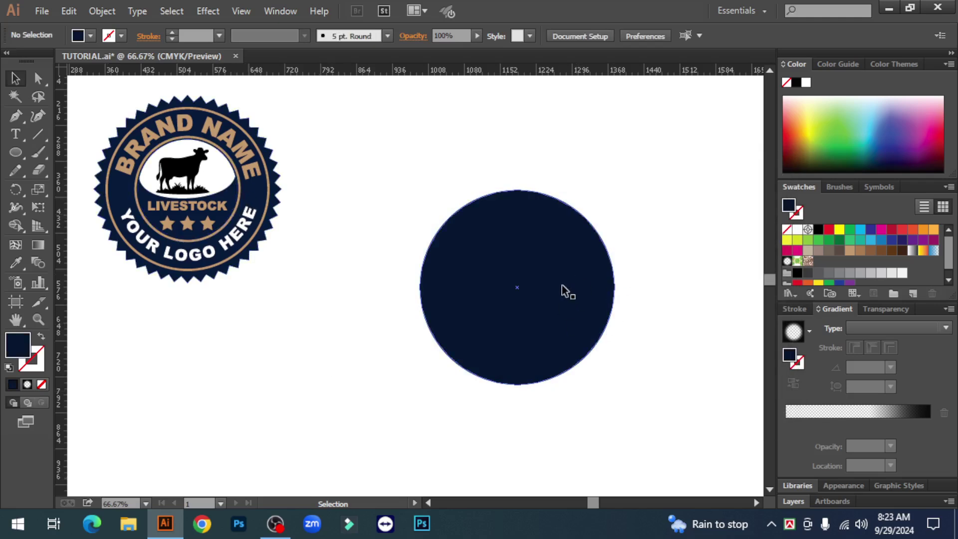
pyautogui.click(537, 242)
pyautogui.click(329, 225)
pyautogui.click(549, 275)
pyautogui.click(689, 322)
pyautogui.click(553, 265)
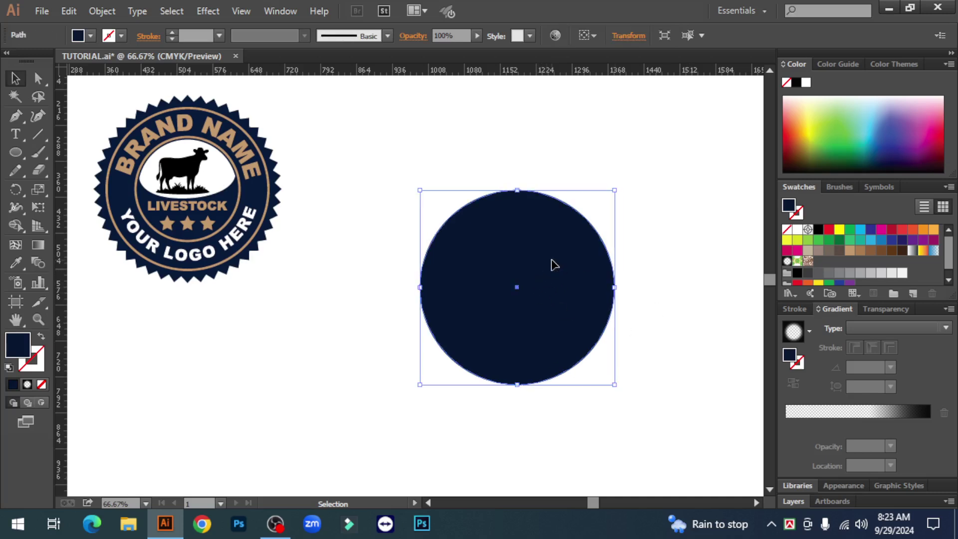
pyautogui.click(662, 300)
pyautogui.click(554, 256)
pyautogui.click(668, 301)
pyautogui.moveTo(547, 304); pyautogui.dragTo(565, 300)
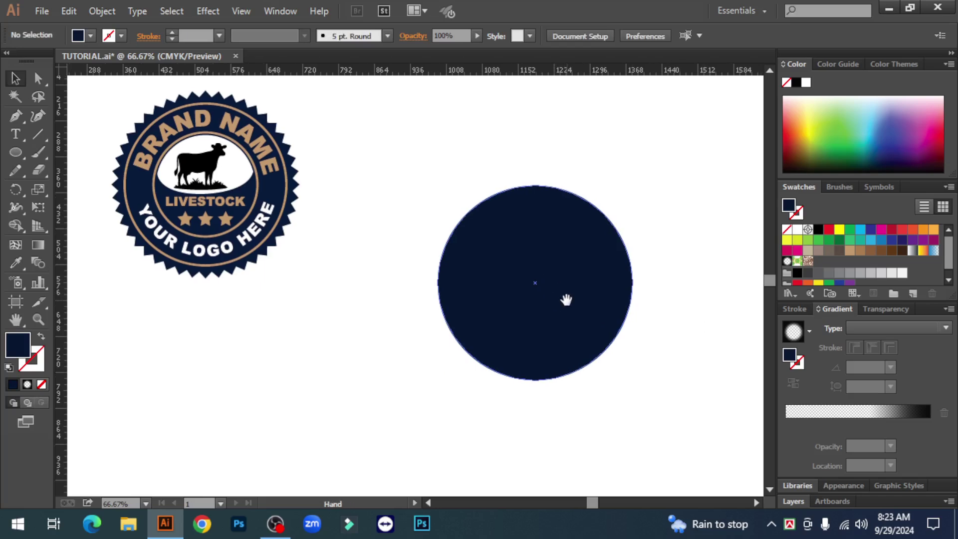
# Duplicate the navy circle, scale the copy to about two thirds and place it below the reference logo
pyautogui.click(559, 257)
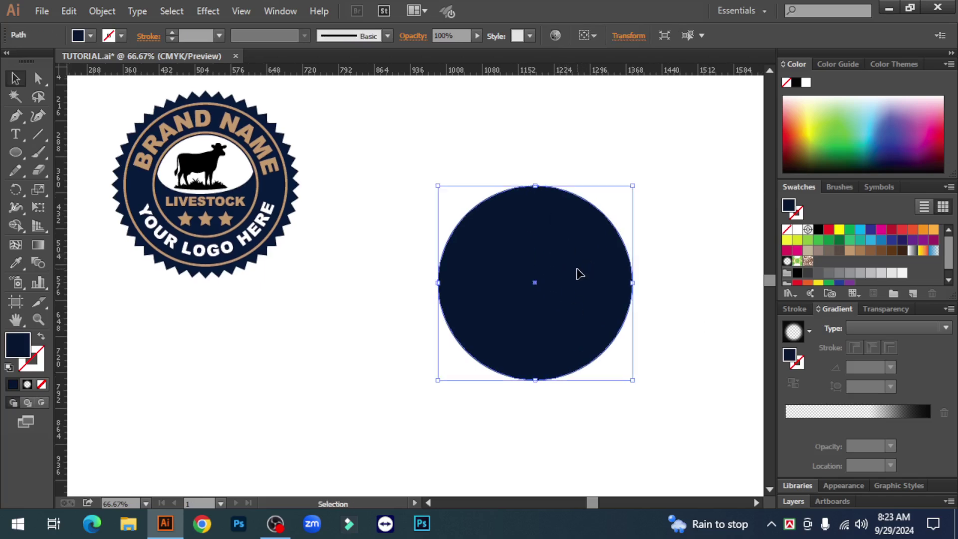
pyautogui.moveTo(579, 275); pyautogui.dragTo(323, 373)
pyautogui.moveTo(380, 282); pyautogui.dragTo(346, 312)
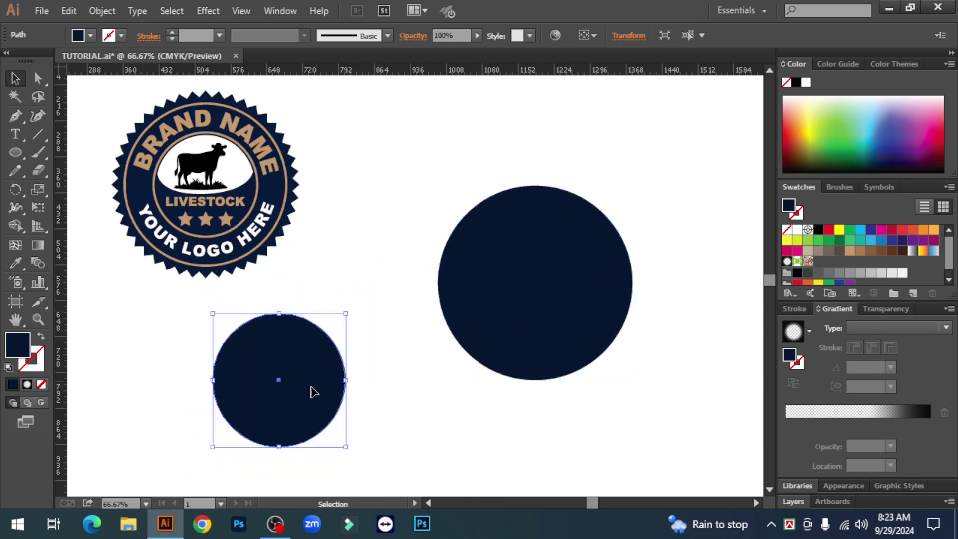
pyautogui.moveTo(313, 391); pyautogui.dragTo(335, 391)
# Start a Zig Zag effect on the large navy circle with the preview turned on
pyautogui.click(585, 277)
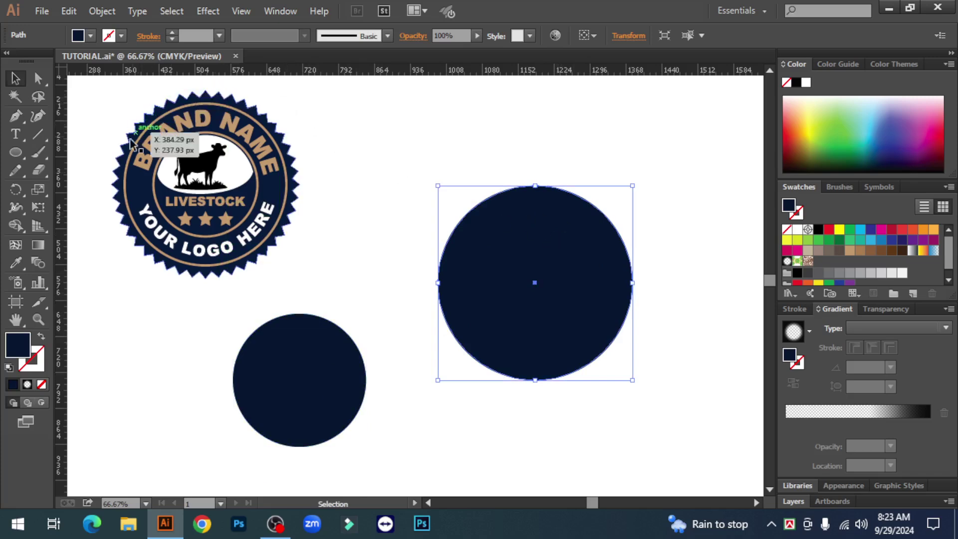
pyautogui.click(667, 154)
pyautogui.click(582, 220)
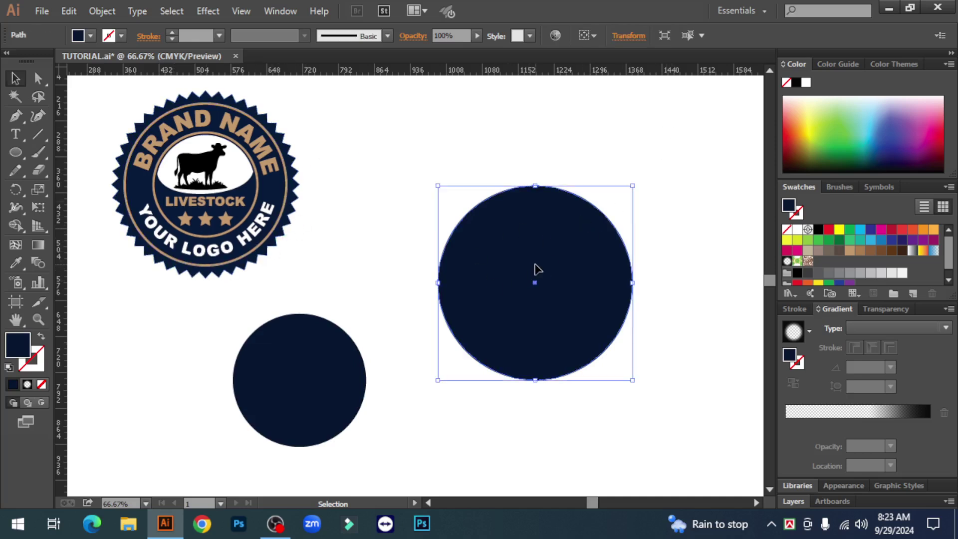
pyautogui.click(208, 9)
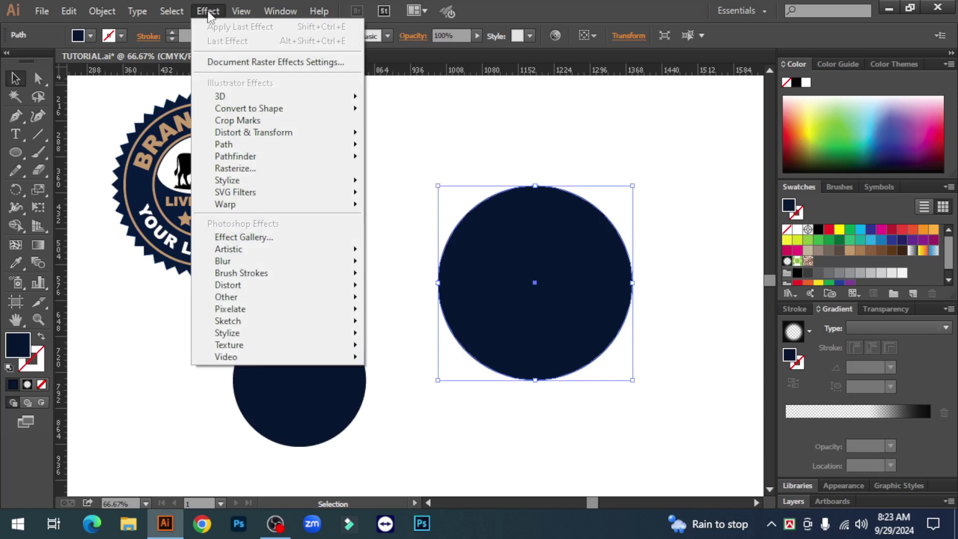
pyautogui.moveTo(284, 134)
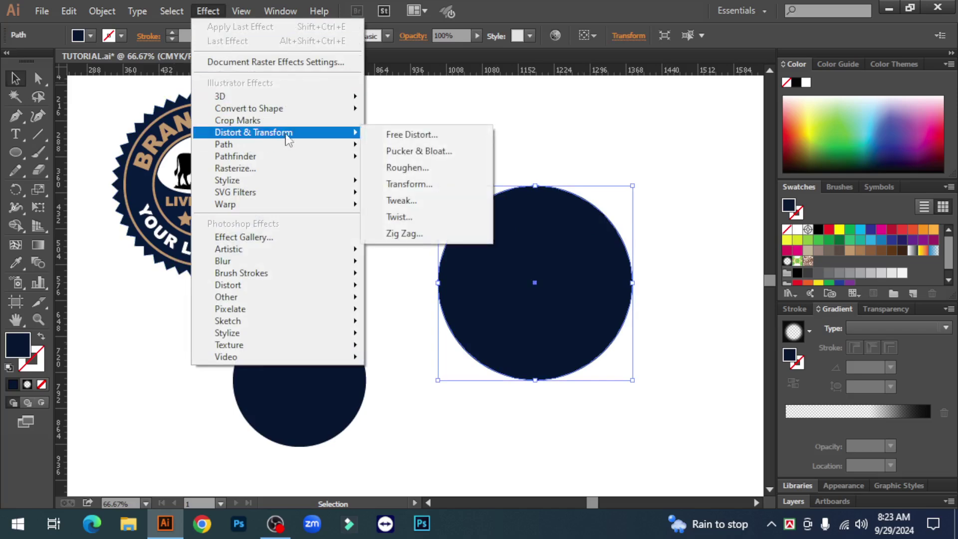
pyautogui.click(403, 233)
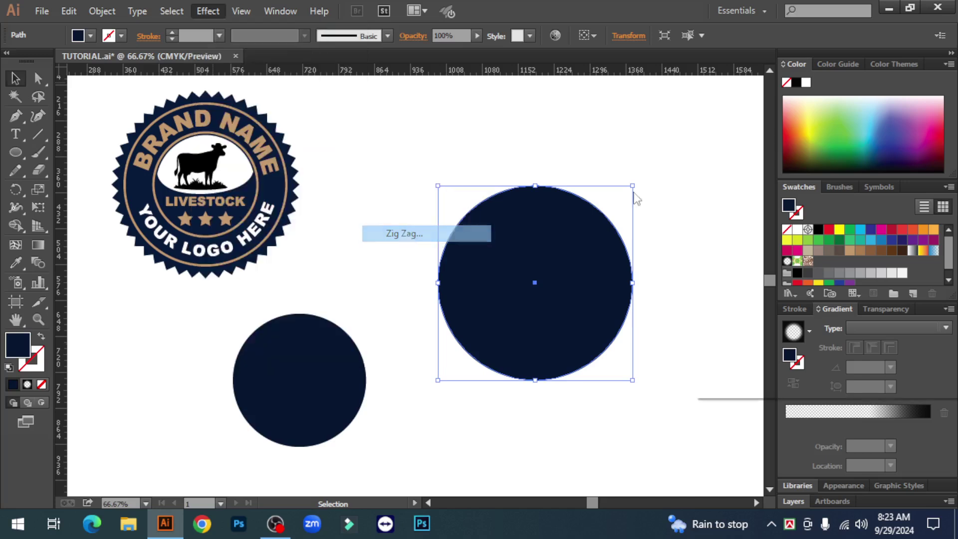
pyautogui.moveTo(852, 167); pyautogui.dragTo(804, 145)
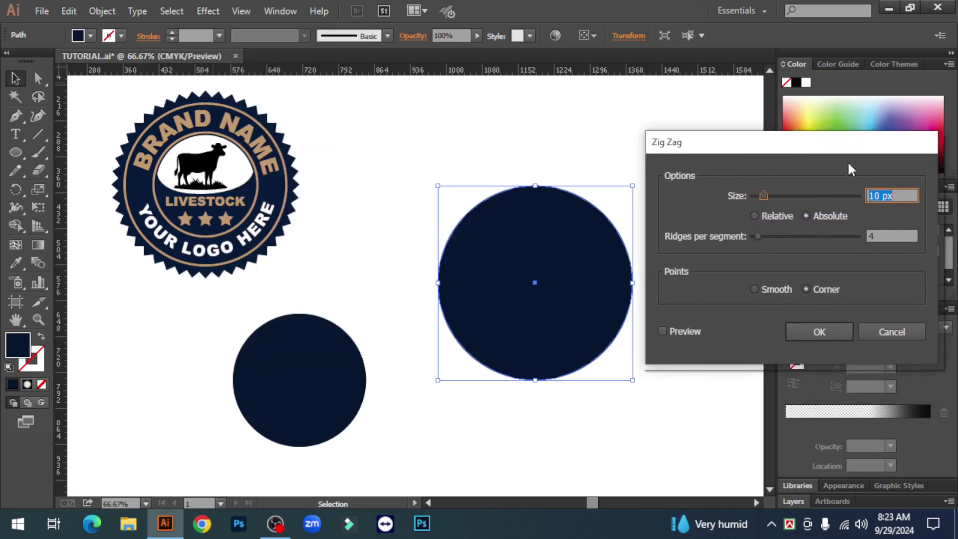
pyautogui.click(662, 331)
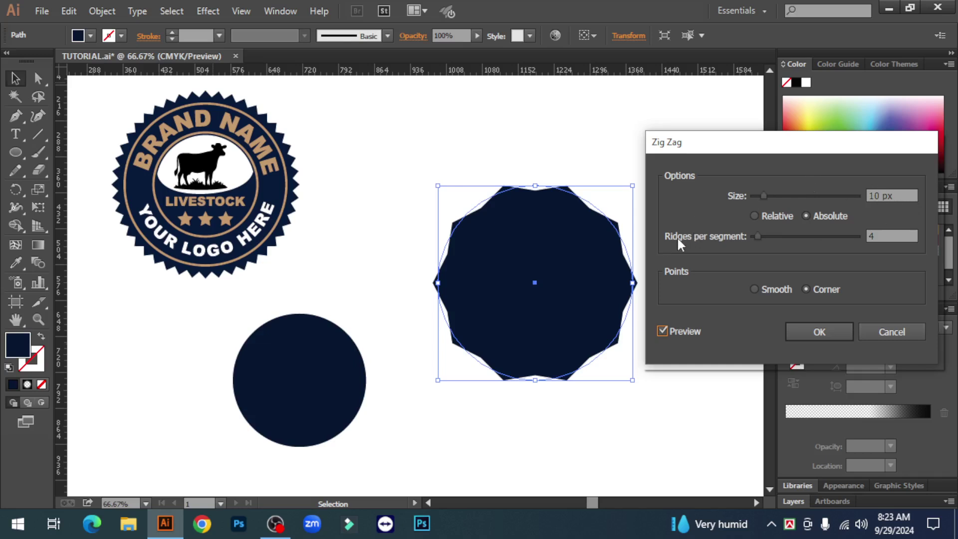
# Set the Zig Zag ridges per segment to 16
pyautogui.click(880, 236)
pyautogui.click(887, 236)
pyautogui.moveTo(754, 243); pyautogui.dragTo(763, 236)
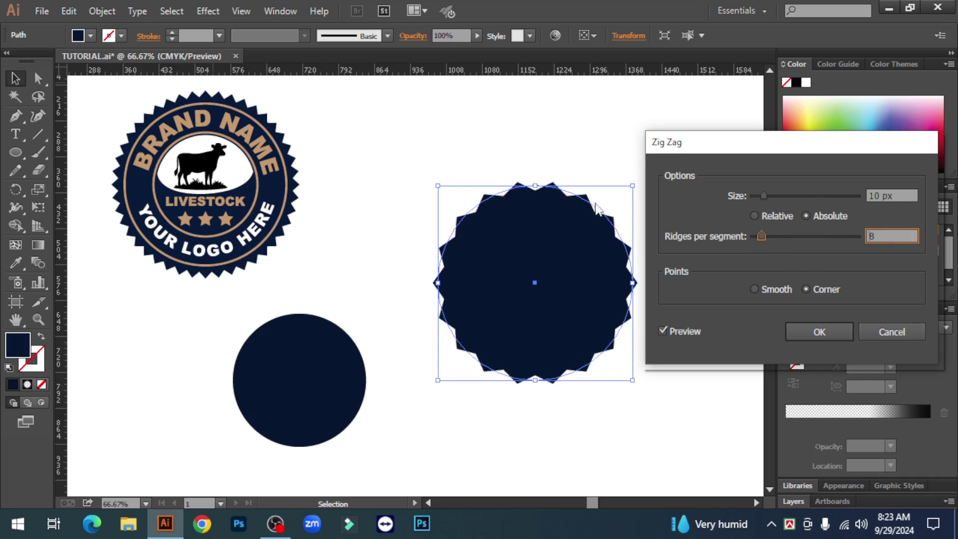
pyautogui.moveTo(760, 236); pyautogui.dragTo(770, 236)
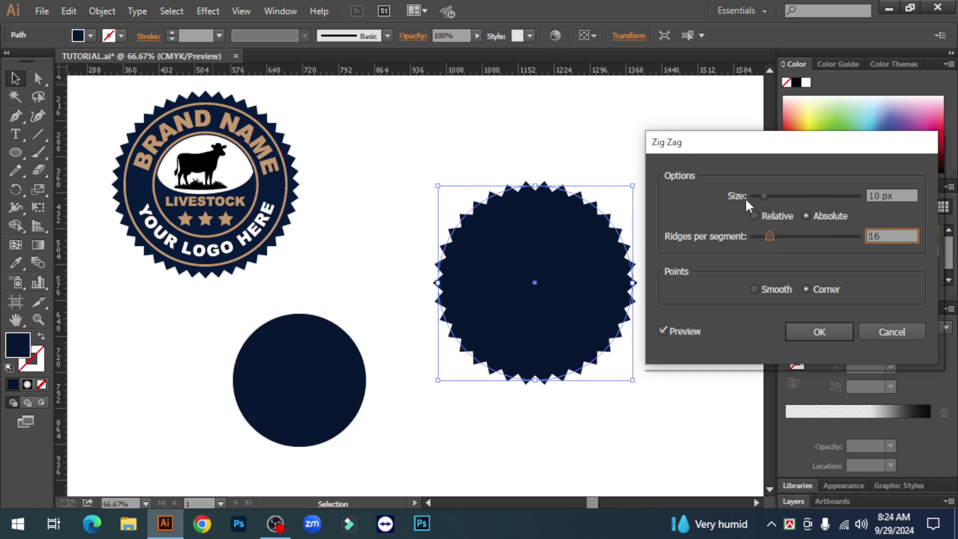
# Set the Zig Zag size to 8 px and apply the effect to the large circle
pyautogui.moveTo(762, 196); pyautogui.dragTo(771, 195)
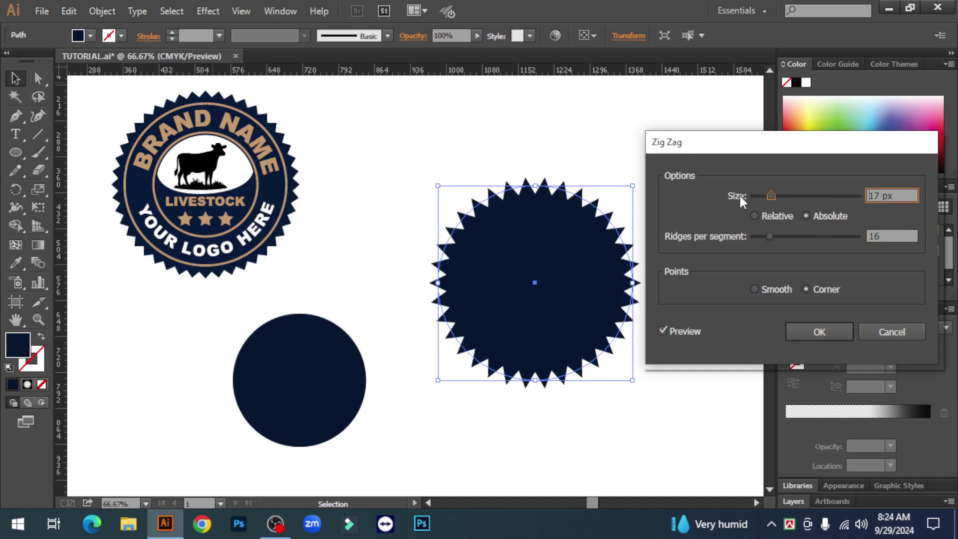
pyautogui.moveTo(769, 196); pyautogui.dragTo(759, 194)
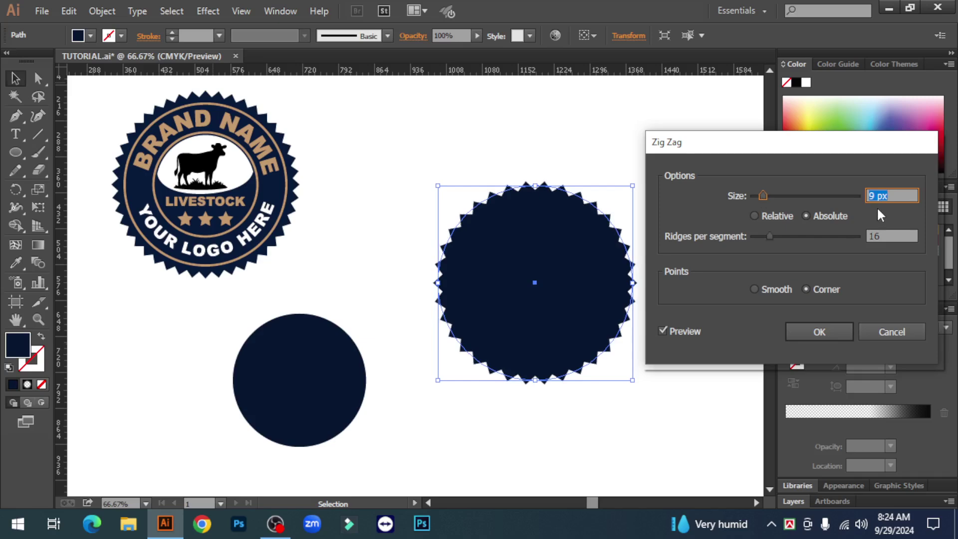
pyautogui.moveTo(759, 194); pyautogui.dragTo(758, 194)
pyautogui.moveTo(876, 194); pyautogui.dragTo(846, 207)
pyautogui.doubleClick(886, 238)
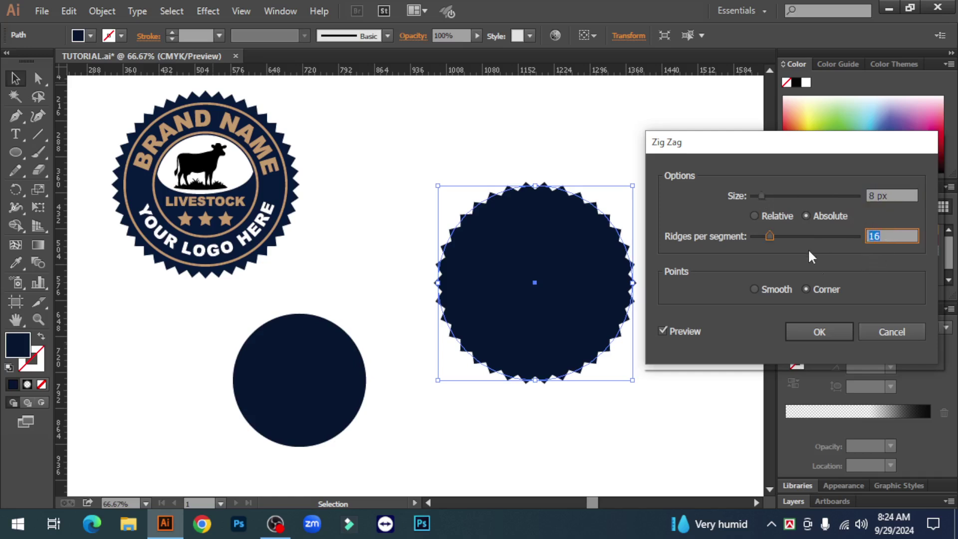
pyautogui.click(835, 328)
pyautogui.click(689, 263)
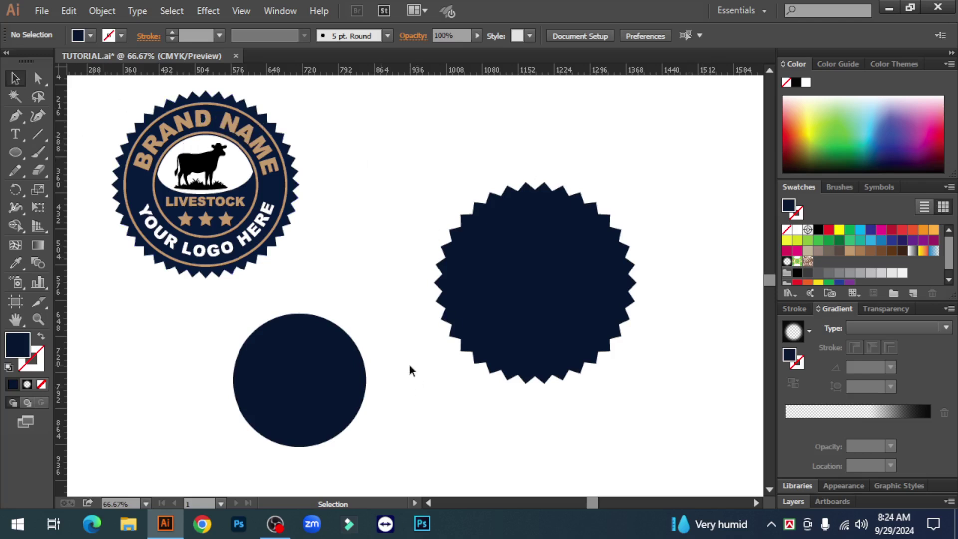
# Duplicate the small navy circle toward the serrated badge and fill the copy with white
pyautogui.click(313, 397)
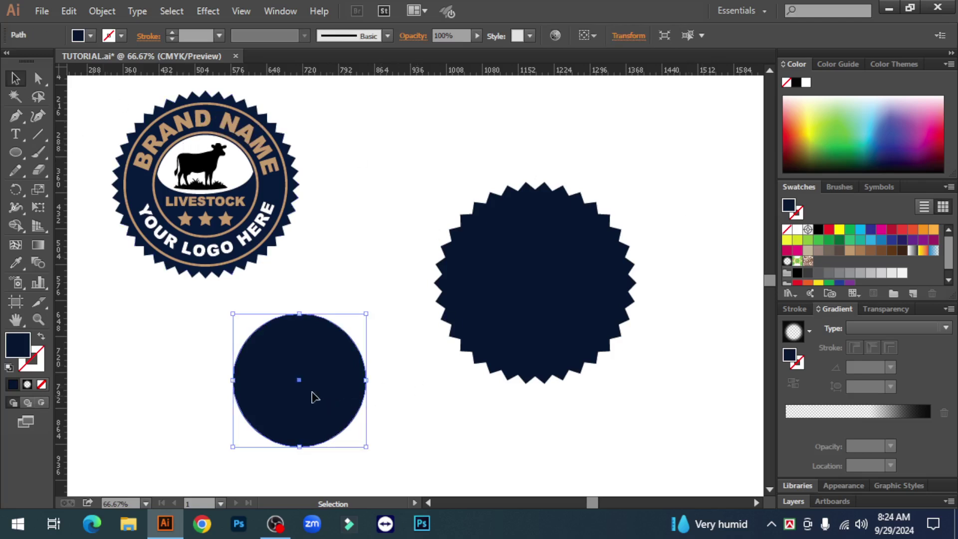
pyautogui.moveTo(322, 407); pyautogui.dragTo(479, 451)
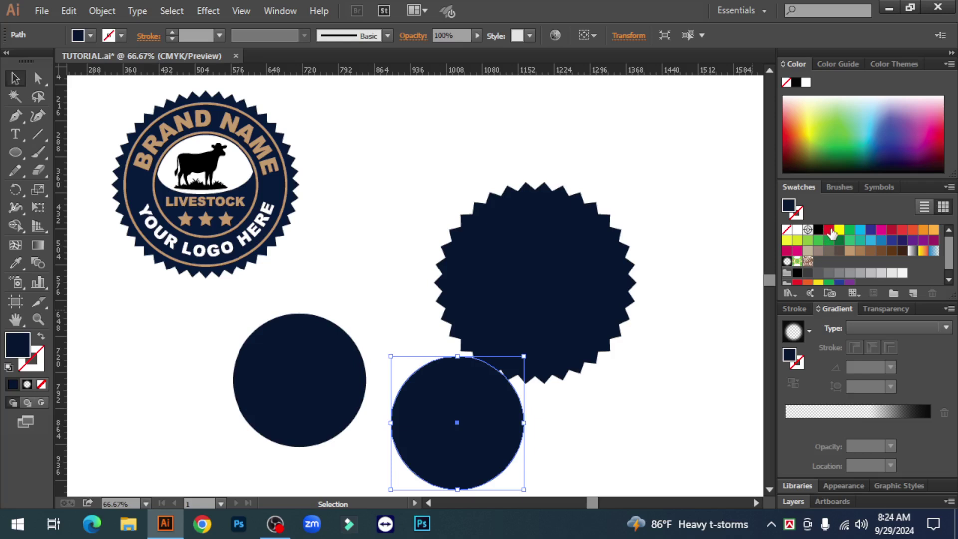
pyautogui.click(797, 229)
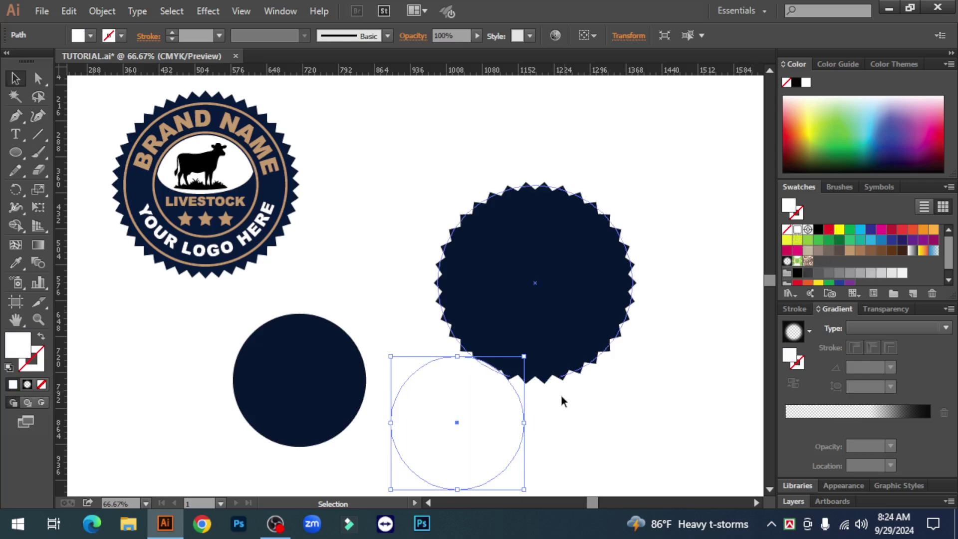
# Centre the white circle on the serrated badge and shrink it about its centre to roughly half the badge's diameter
pyautogui.moveTo(475, 443); pyautogui.dragTo(556, 301)
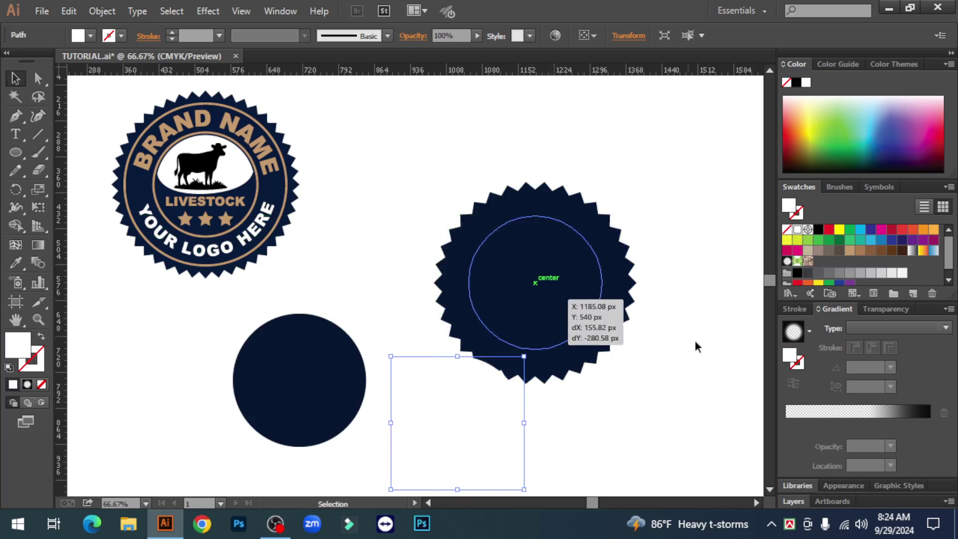
pyautogui.click(691, 363)
pyautogui.moveTo(509, 150); pyautogui.dragTo(563, 286)
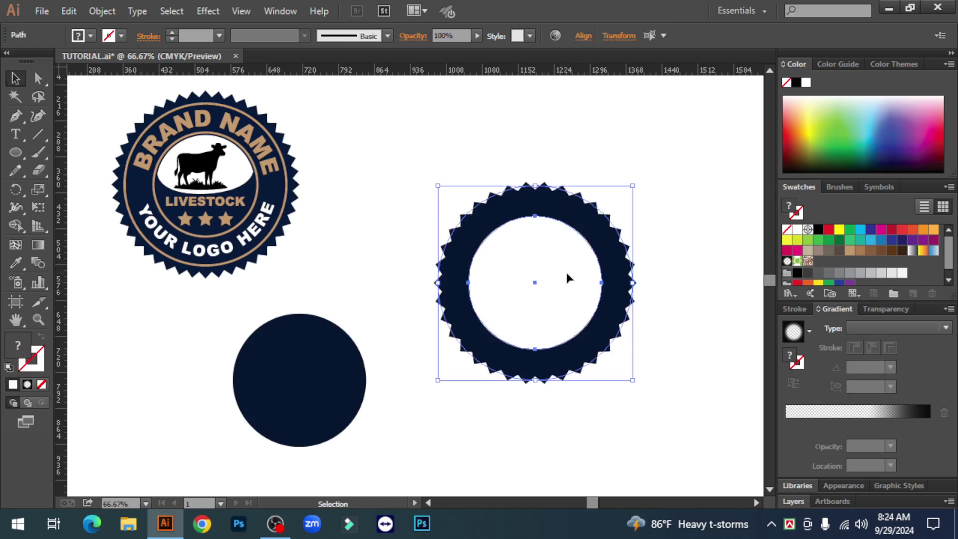
pyautogui.click(582, 36)
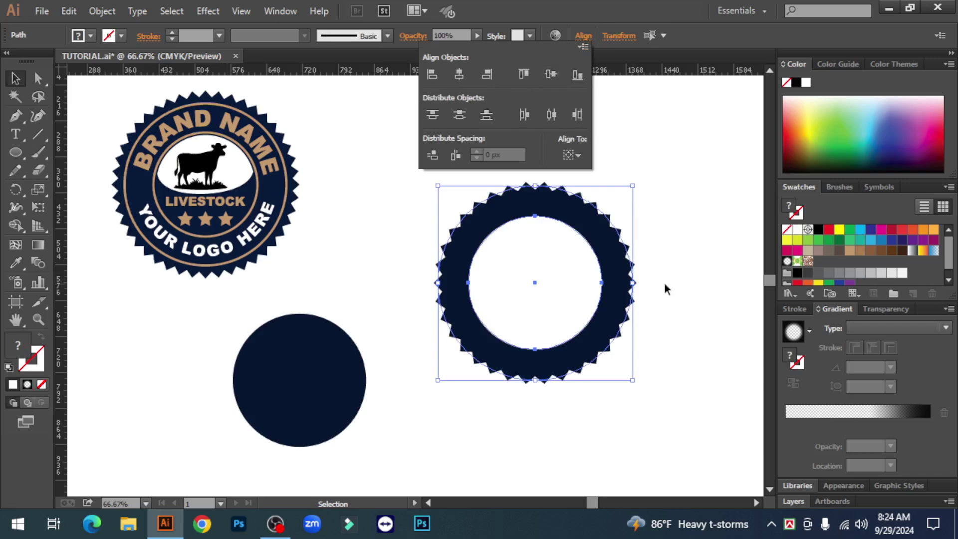
pyautogui.click(681, 282)
pyautogui.click(681, 282)
pyautogui.click(543, 289)
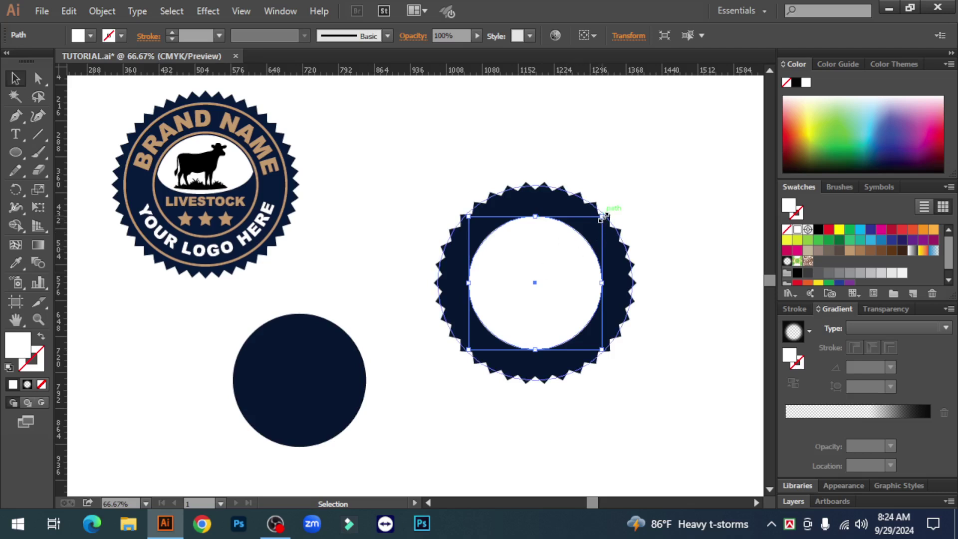
pyautogui.moveTo(602, 215); pyautogui.dragTo(586, 232)
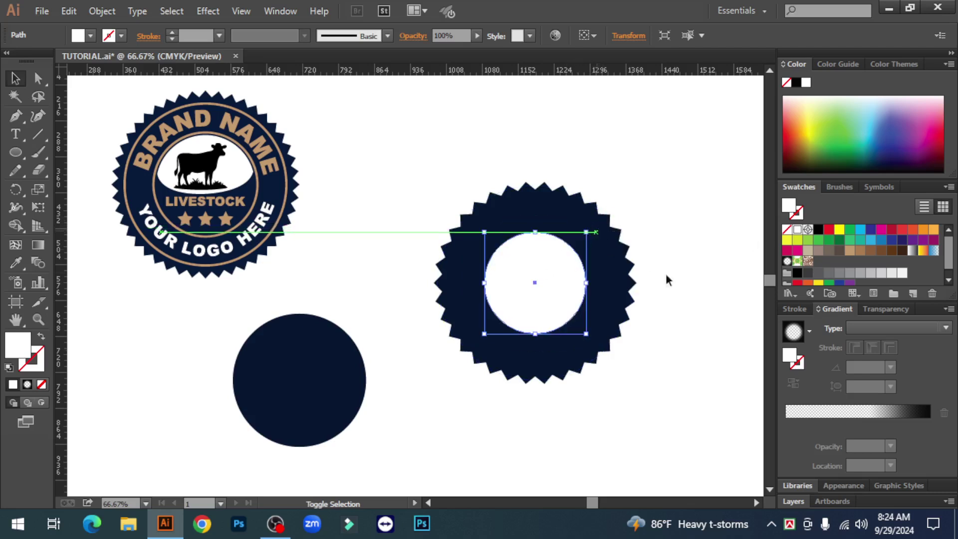
# Draw a circle outward from the serrated badge's centre, nearly reaching the base of its teeth
pyautogui.click(695, 307)
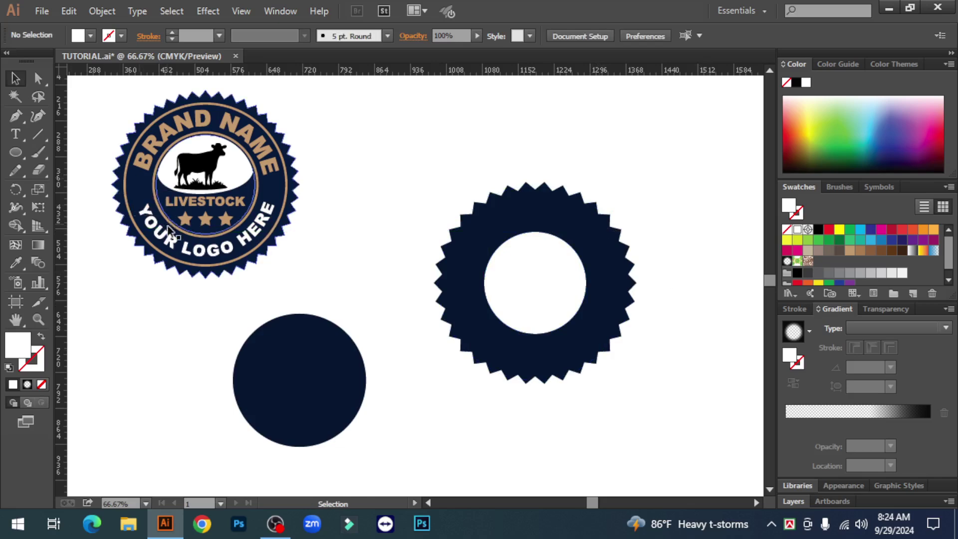
pyautogui.moveTo(18, 151); pyautogui.dragTo(74, 190)
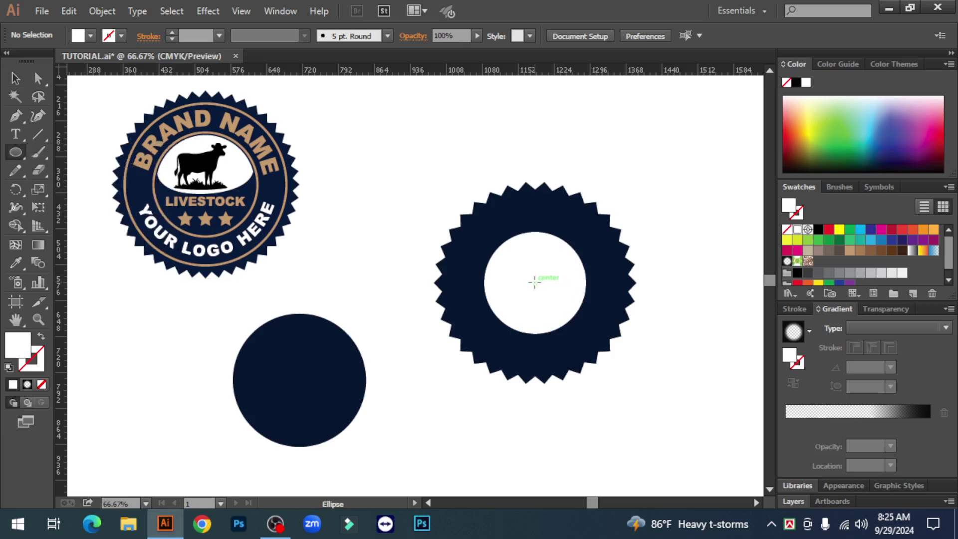
pyautogui.moveTo(535, 283); pyautogui.dragTo(601, 367)
pyautogui.click(15, 80)
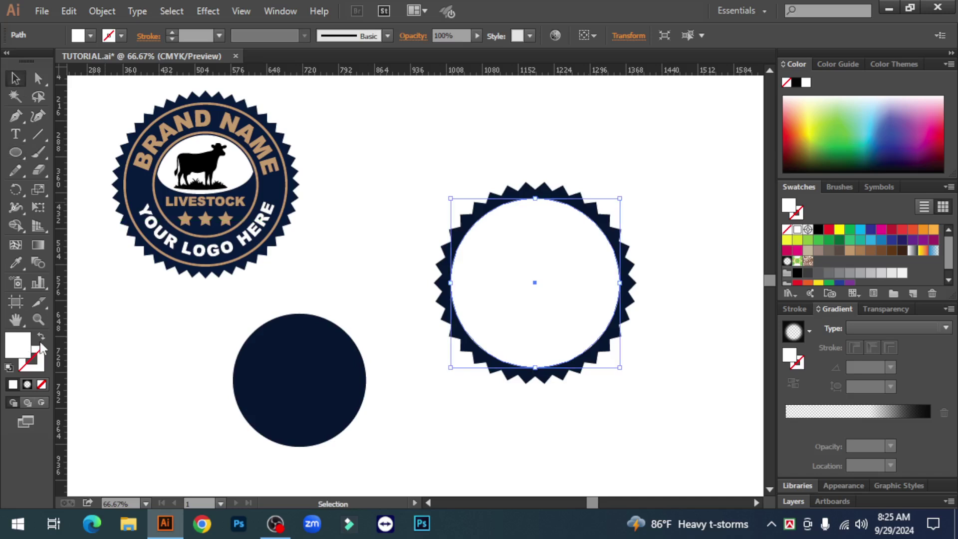
# Give the new circle no fill and a tan 6 pt stroke
pyautogui.click(42, 337)
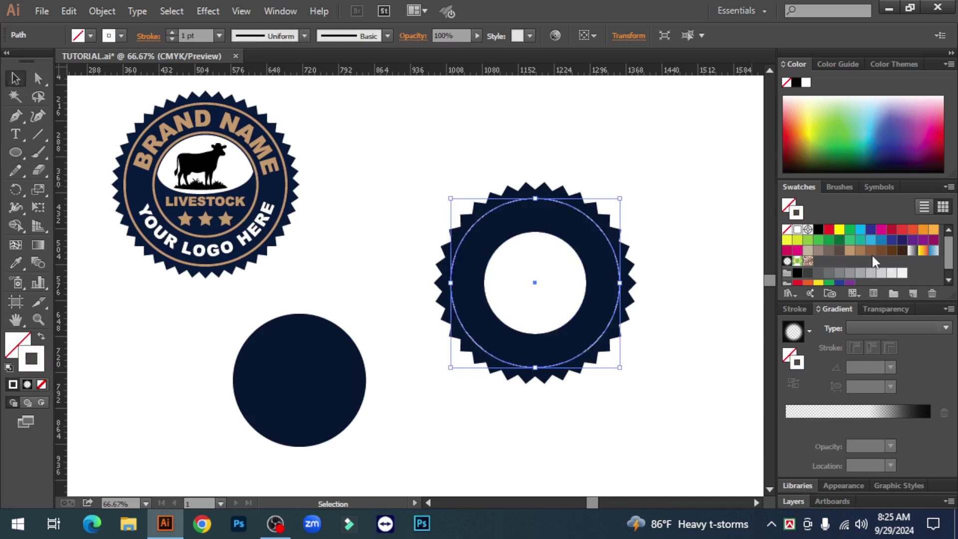
pyautogui.click(849, 250)
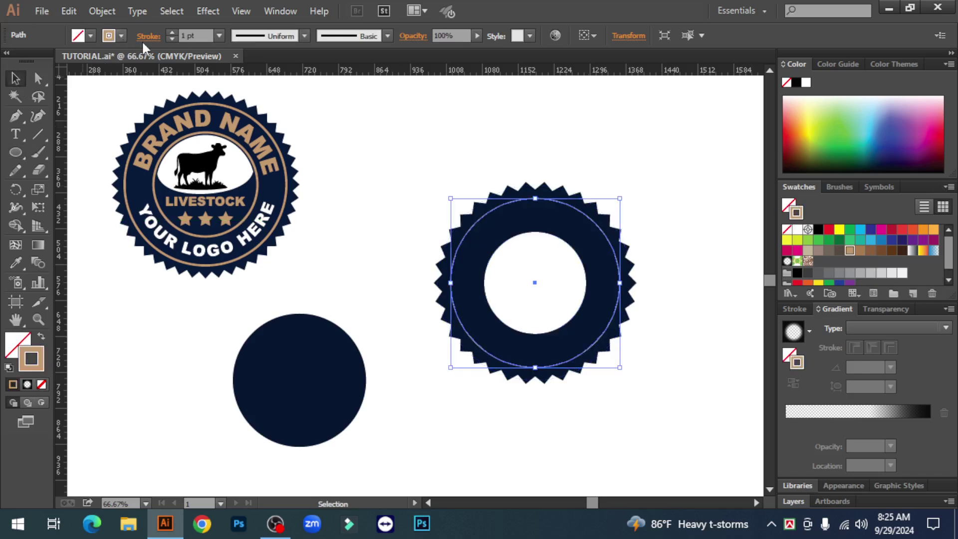
pyautogui.click(172, 33)
pyautogui.click(172, 33)
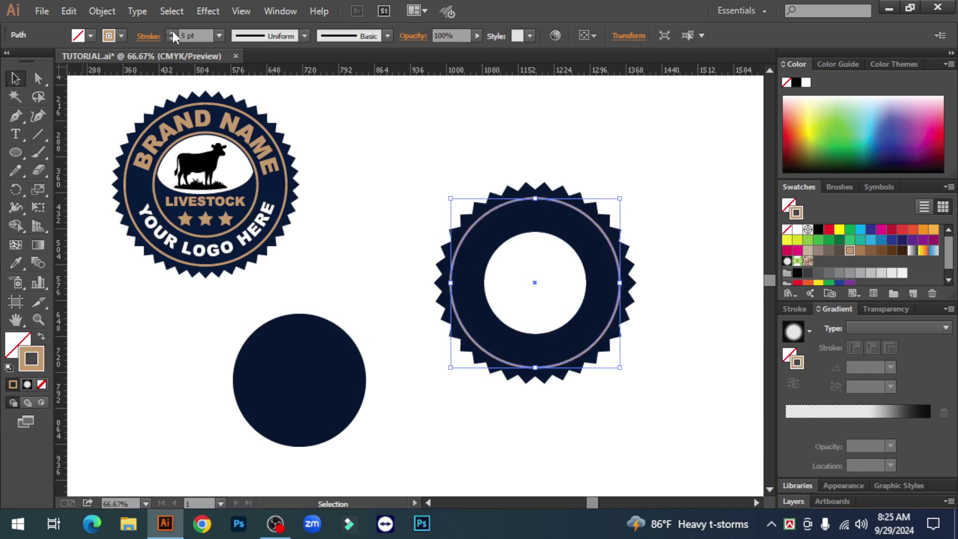
pyautogui.click(172, 33)
pyautogui.click(172, 33)
pyautogui.click(172, 33)
pyautogui.click(480, 135)
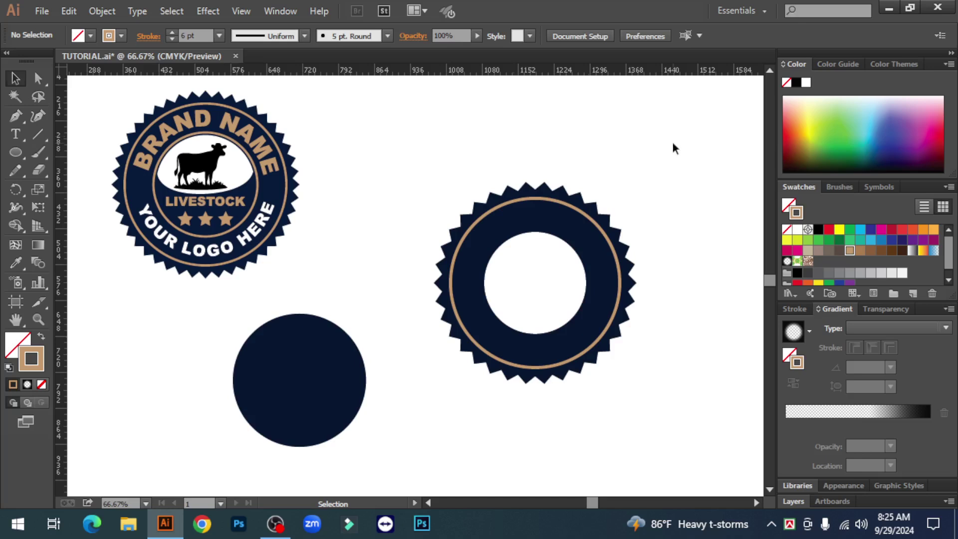
# Duplicate the tan ring in place and shrink the copy about its centre to roughly half the diameter
pyautogui.click(528, 200)
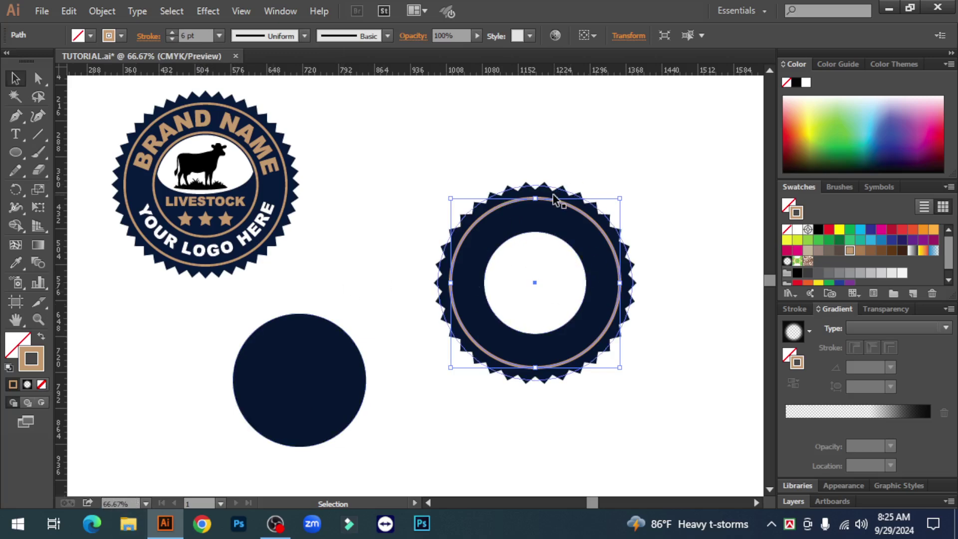
pyautogui.click(709, 285)
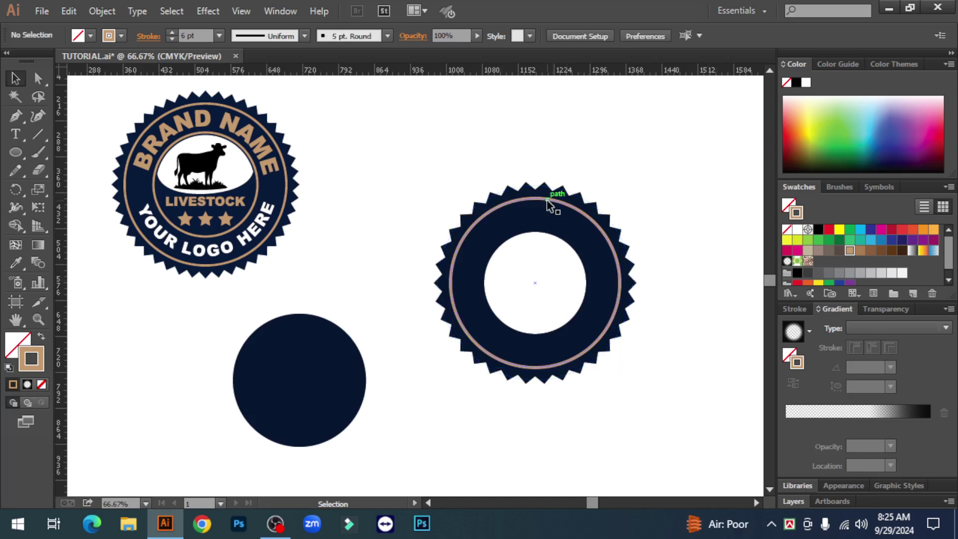
pyautogui.click(530, 203)
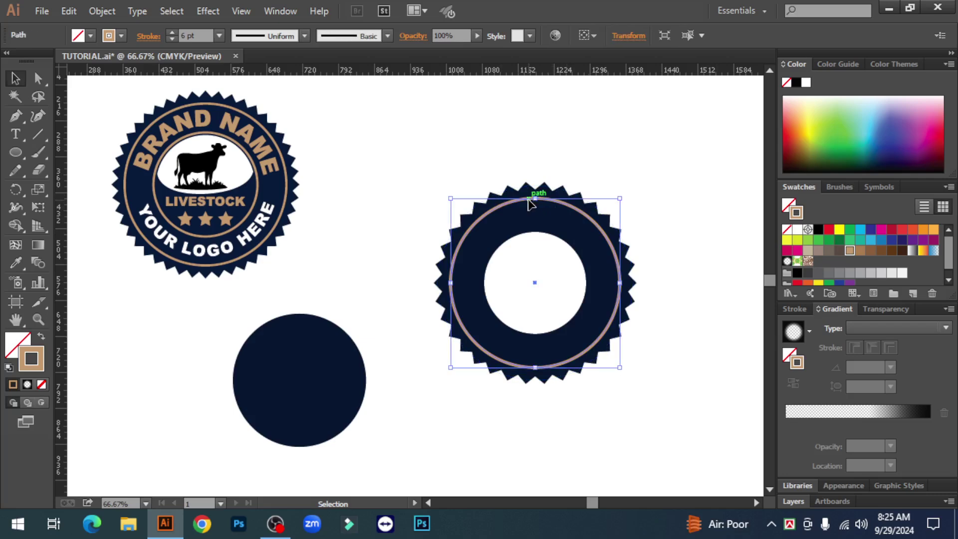
pyautogui.press('a')
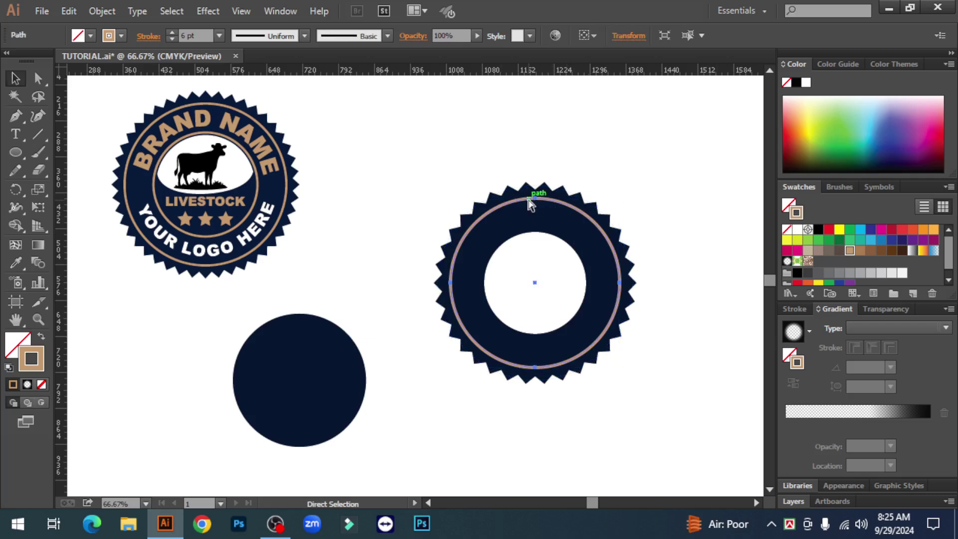
pyautogui.press('v')
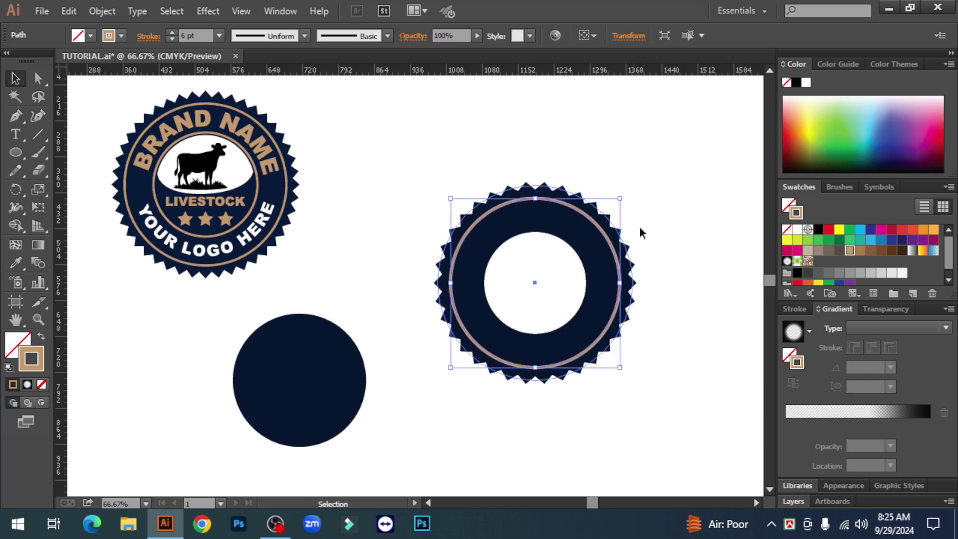
pyautogui.moveTo(619, 198); pyautogui.dragTo(604, 235)
pyautogui.moveTo(602, 239); pyautogui.dragTo(603, 238)
pyautogui.click(666, 282)
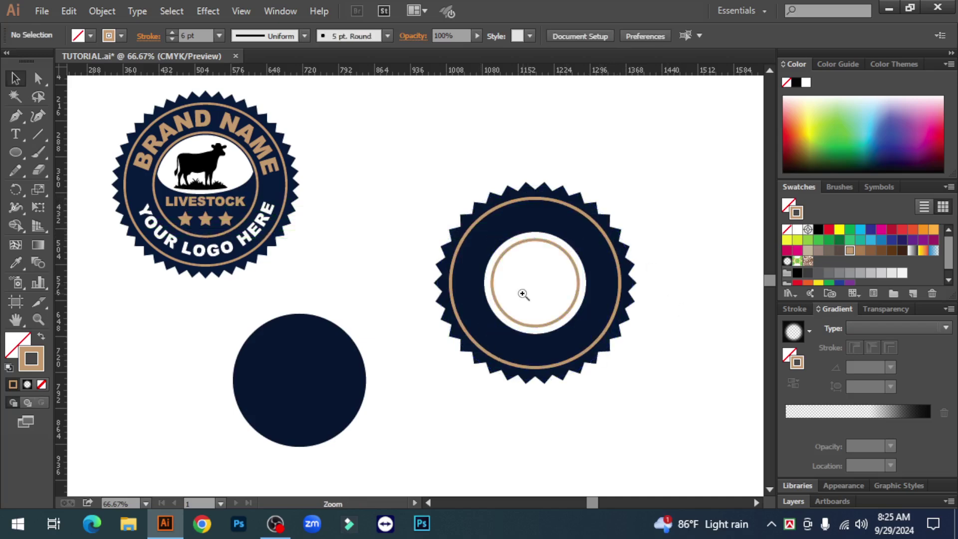
# Shrink the white circle about its centre to fit just inside the inner tan ring with a thin navy gap
pyautogui.hotkey('ctrl', '=')
pyautogui.moveTo(480, 287); pyautogui.dragTo(548, 280)
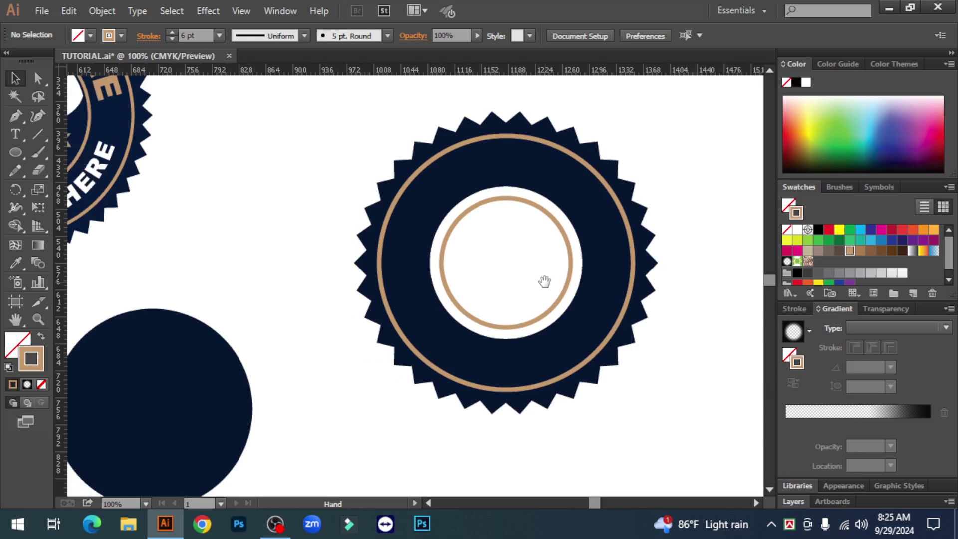
pyautogui.click(499, 189)
pyautogui.moveTo(583, 185); pyautogui.dragTo(571, 201)
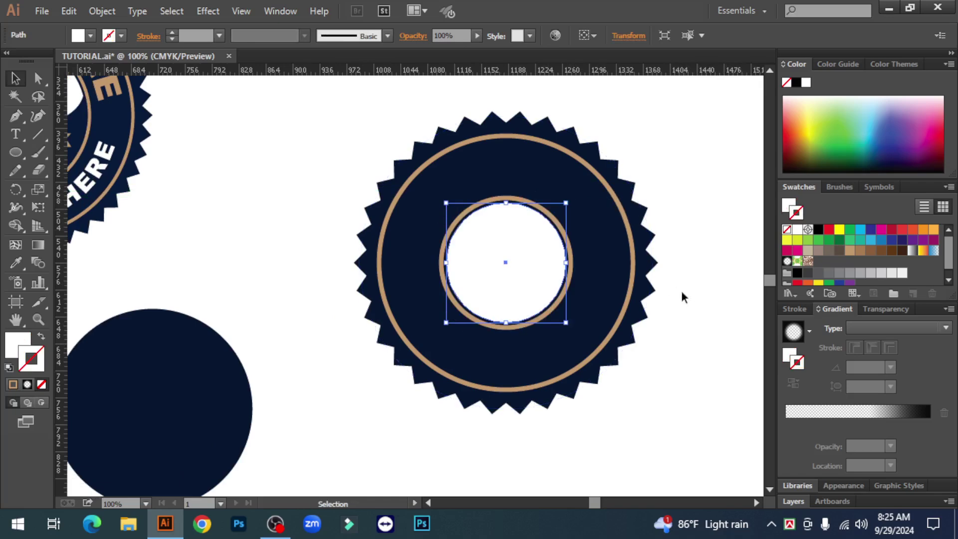
pyautogui.click(683, 295)
pyautogui.hotkey('ctrl', '+')
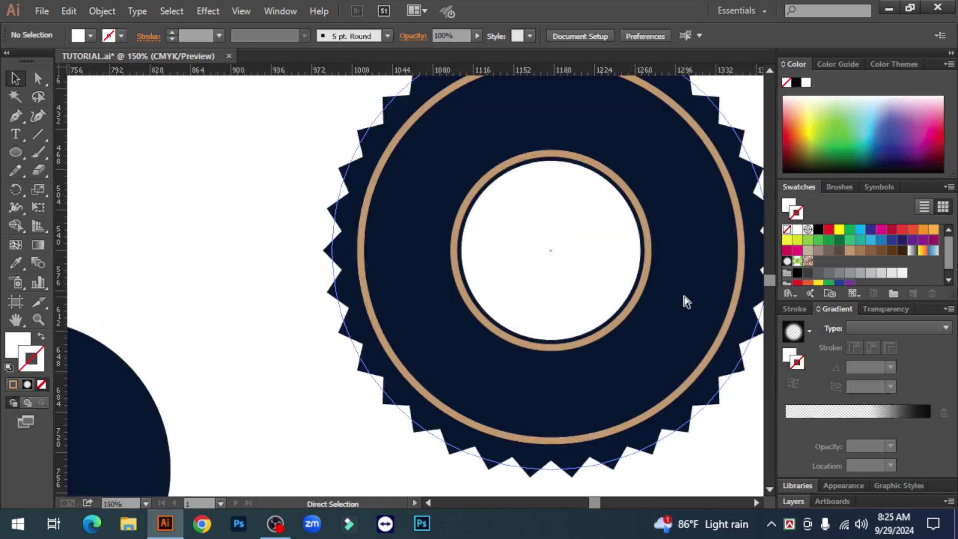
pyautogui.hotkey('ctrl', '-')
pyautogui.hotkey('ctrl', '-')
pyautogui.moveTo(538, 410); pyautogui.dragTo(571, 415)
# Try to separate the central circle from the serrated badge with the Shape Builder tool in red and move it aside
pyautogui.moveTo(407, 140); pyautogui.dragTo(636, 410)
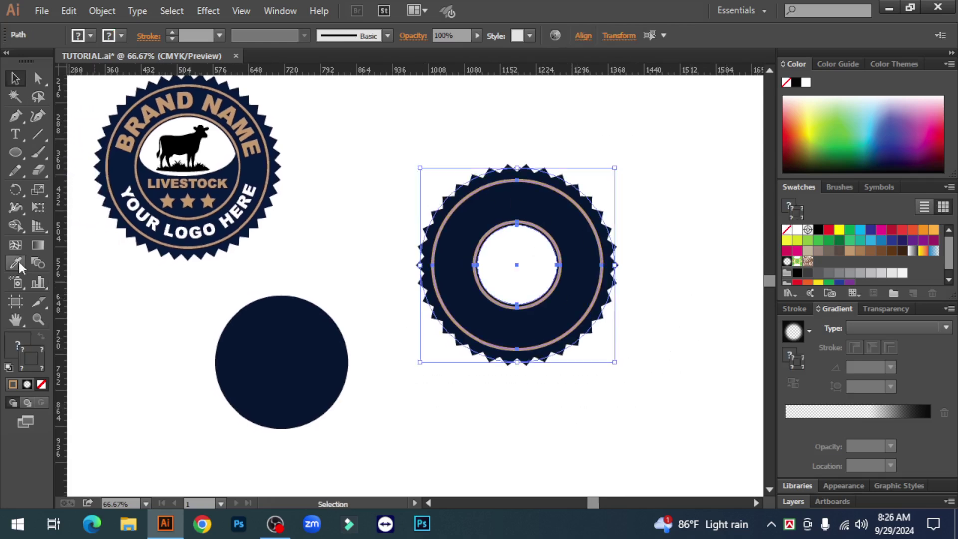
pyautogui.click(705, 208)
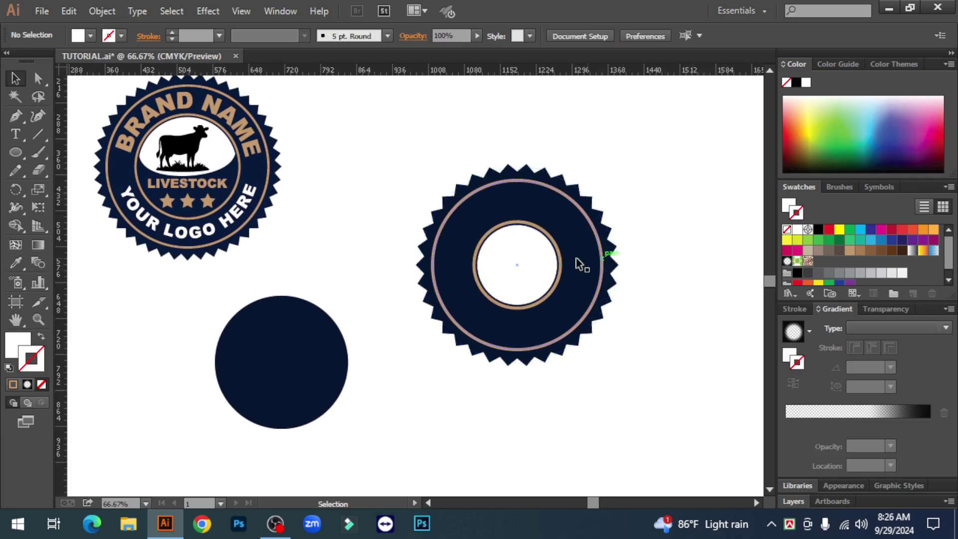
pyautogui.click(519, 250)
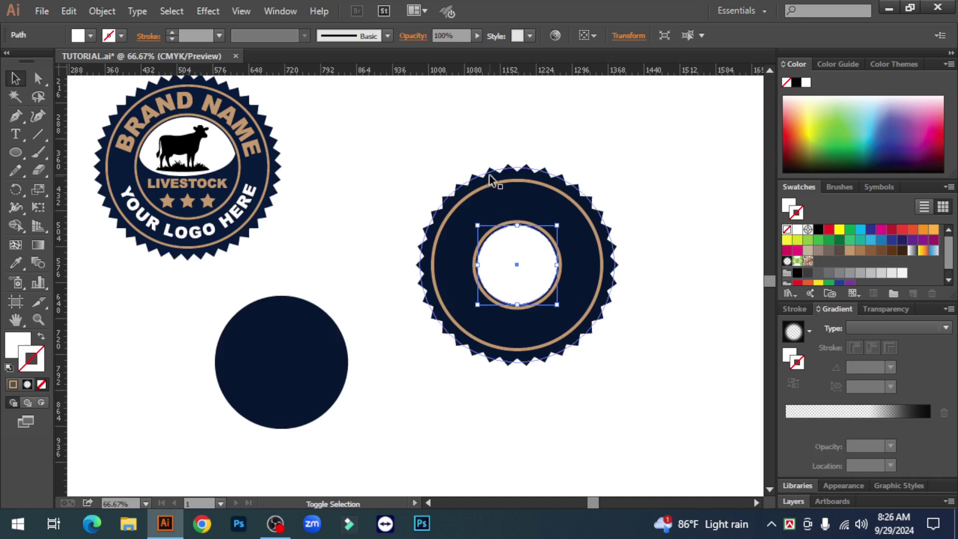
pyautogui.keyDown('shift'); pyautogui.click(548, 206); pyautogui.keyUp('shift')
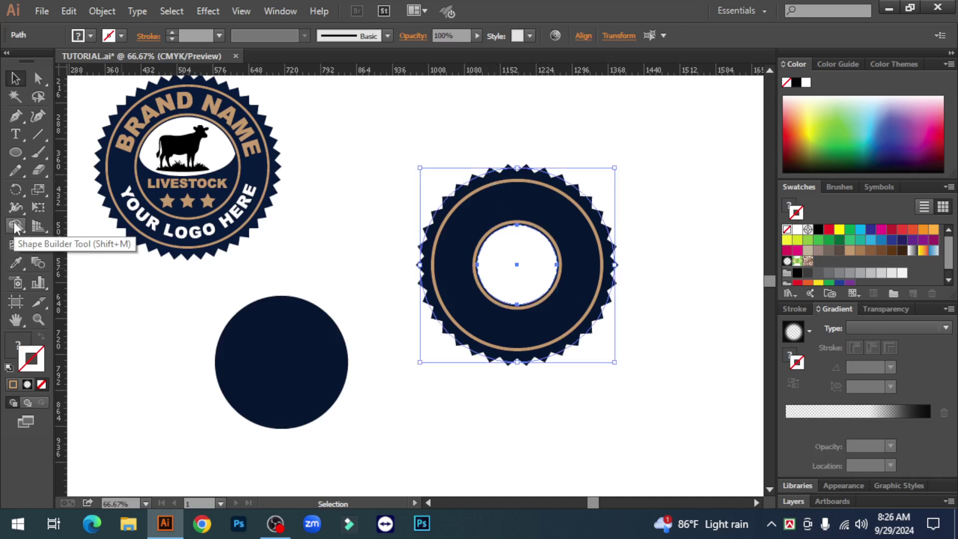
pyautogui.click(16, 226)
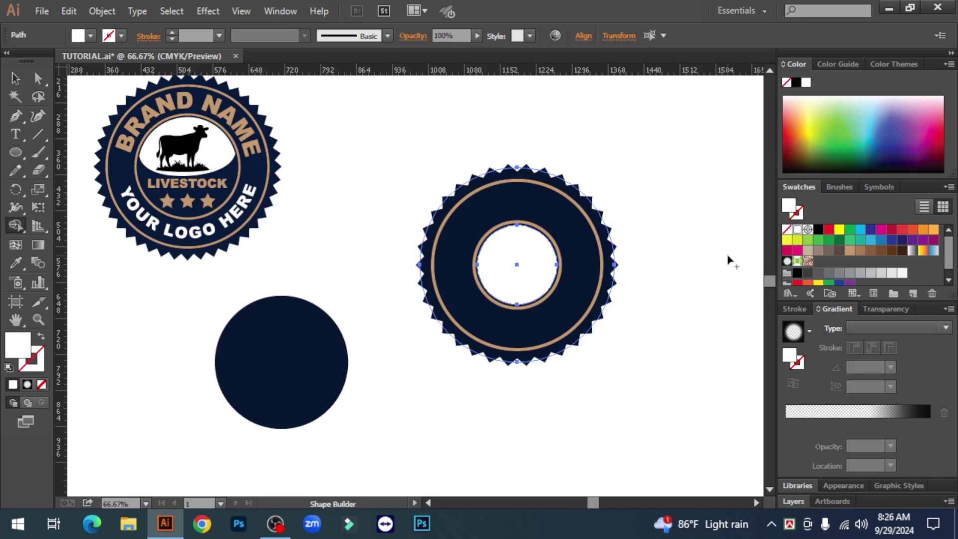
pyautogui.click(829, 231)
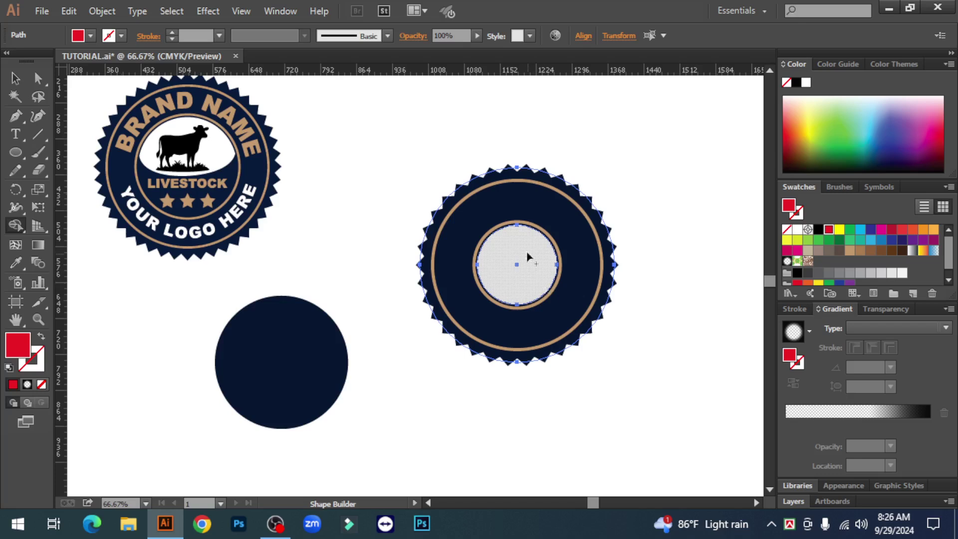
pyautogui.click(525, 252)
pyautogui.click(15, 79)
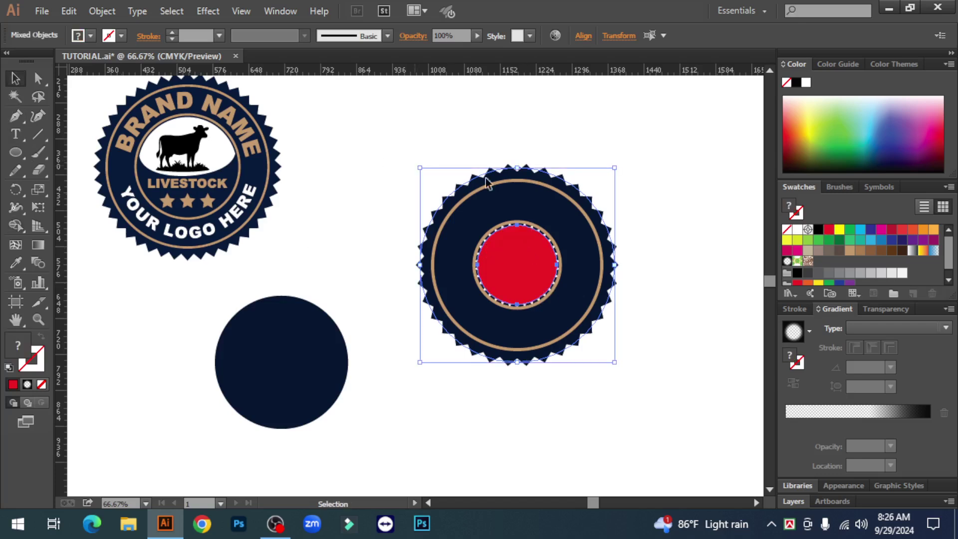
pyautogui.click(663, 157)
pyautogui.click(502, 269)
pyautogui.moveTo(504, 261); pyautogui.dragTo(633, 359)
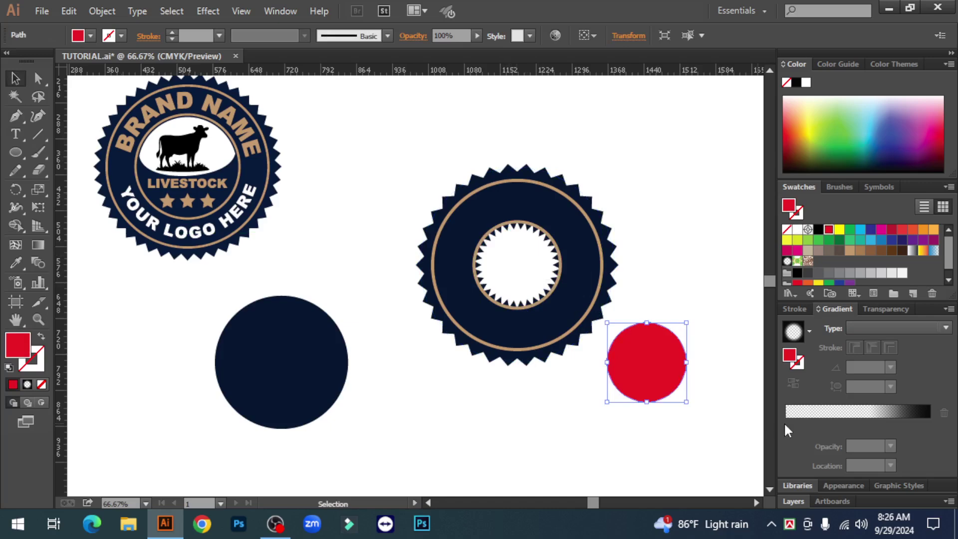
# Undo the red circle's move and the Shape Builder operation
pyautogui.hotkey('ctrl', 'z')
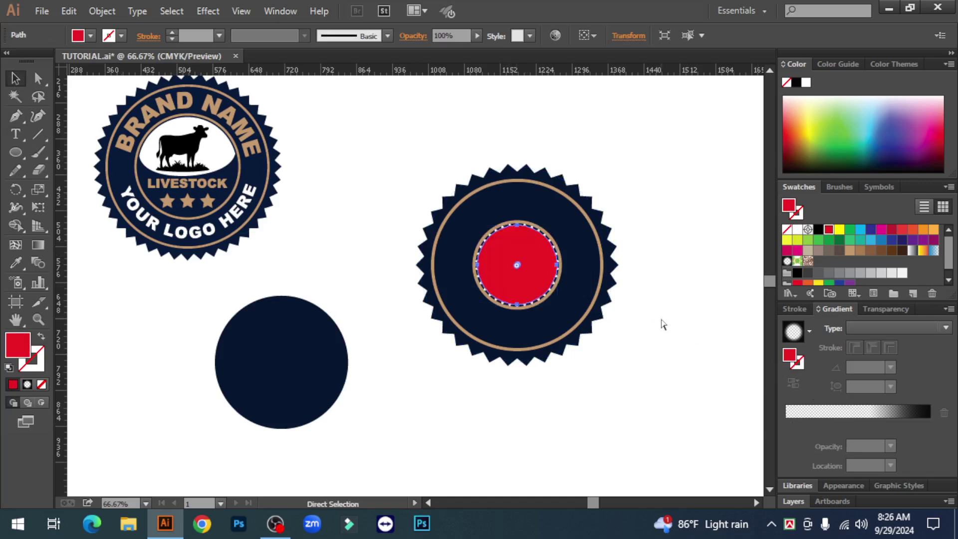
pyautogui.hotkey('ctrl', 'z')
pyautogui.click(681, 278)
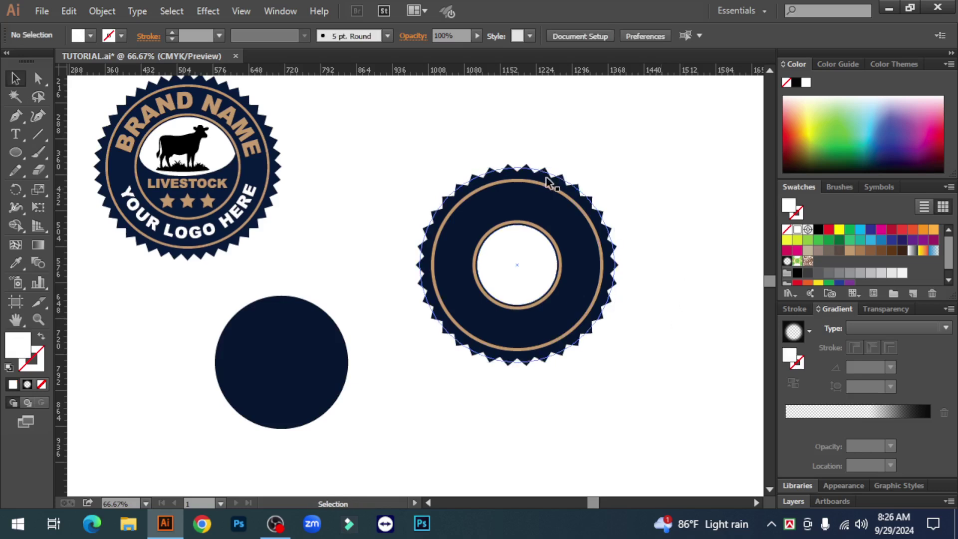
# Expand the appearance of the navy serrated badge shape
pyautogui.click(474, 184)
pyautogui.hotkey('ctrl', 'space')
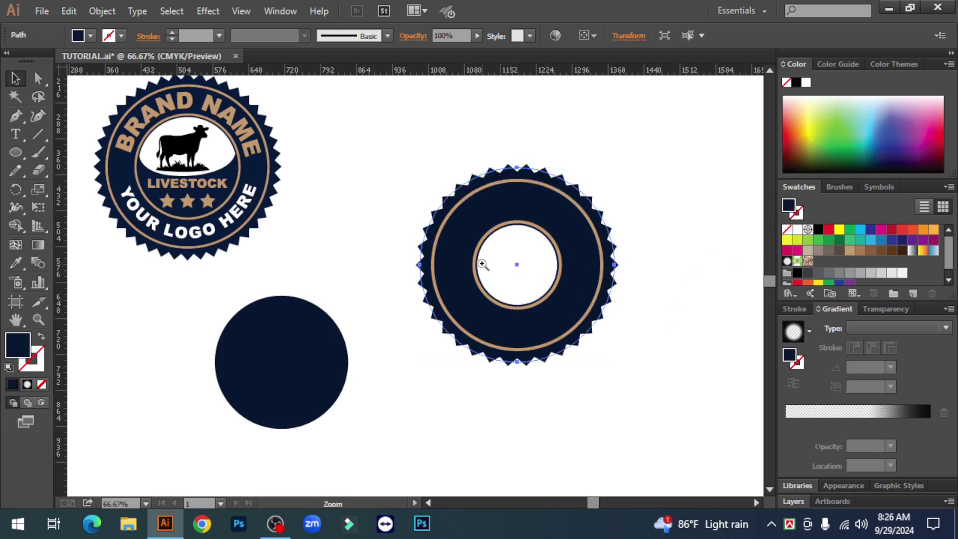
pyautogui.click(482, 264)
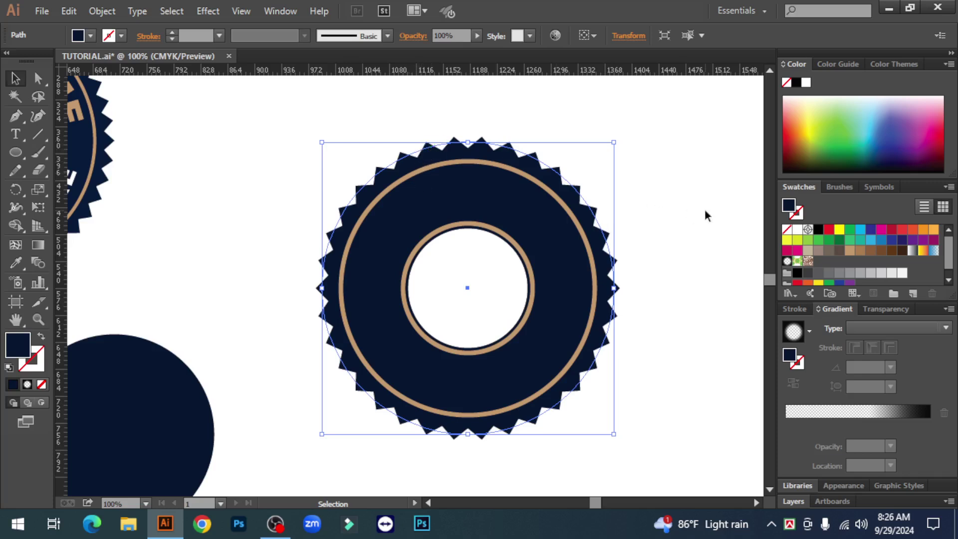
pyautogui.click(603, 192)
pyautogui.click(454, 146)
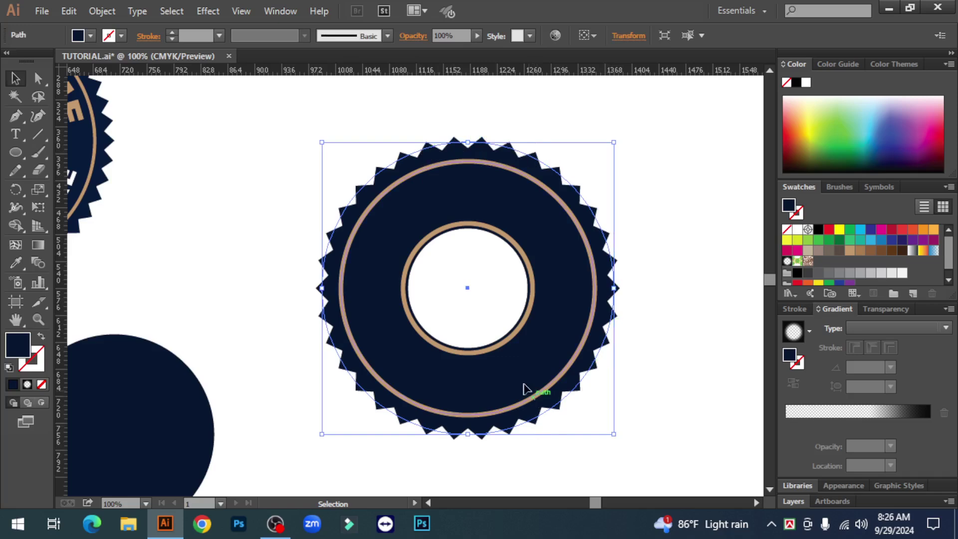
pyautogui.click(102, 11)
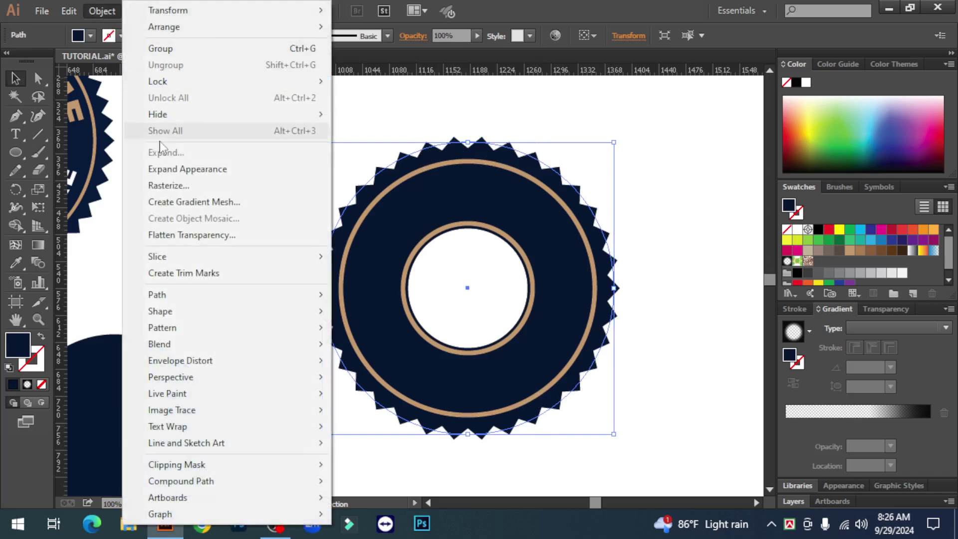
pyautogui.click(180, 170)
pyautogui.click(680, 194)
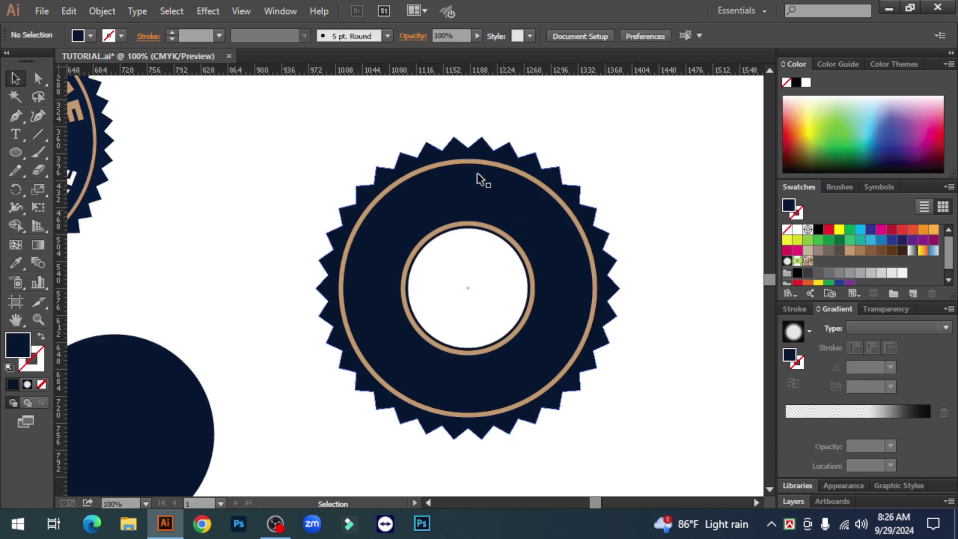
# Separate the central circle from the expanded serrated badge with the Shape Builder tool, filling it red
pyautogui.click(480, 150)
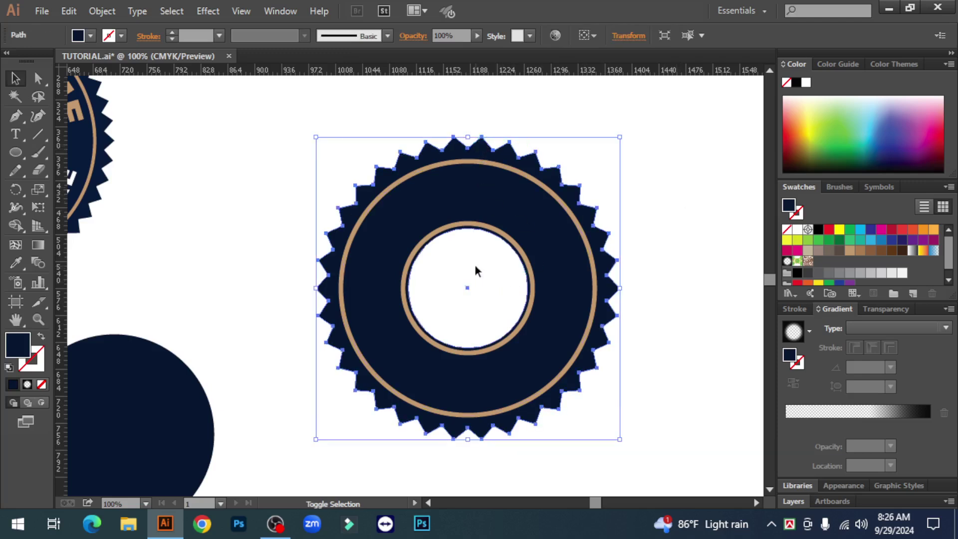
pyautogui.keyDown('shift'); pyautogui.click(475, 267); pyautogui.keyUp('shift')
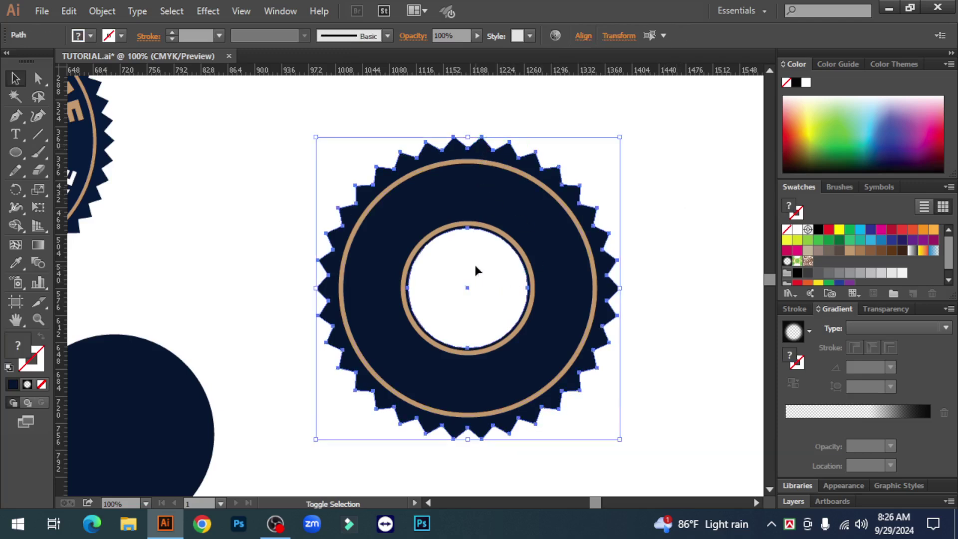
pyautogui.click(15, 227)
pyautogui.click(828, 229)
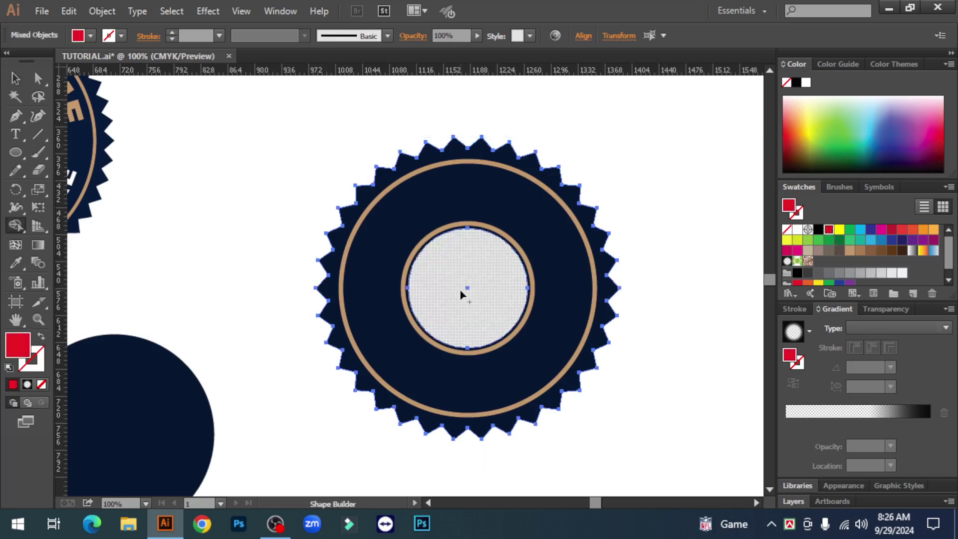
pyautogui.click(461, 294)
pyautogui.click(15, 78)
pyautogui.click(276, 214)
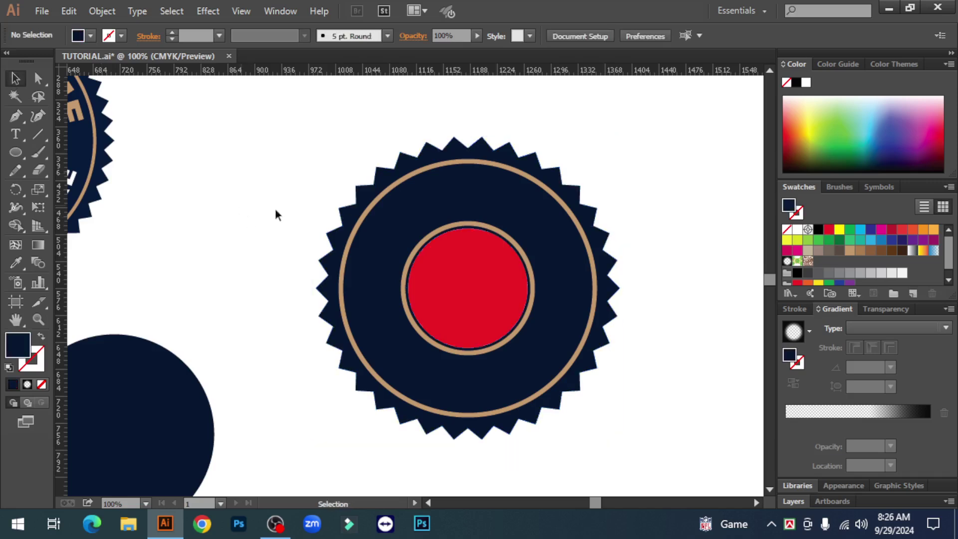
# Fill the red circle at the centre of the serrated badge with white
pyautogui.click(492, 269)
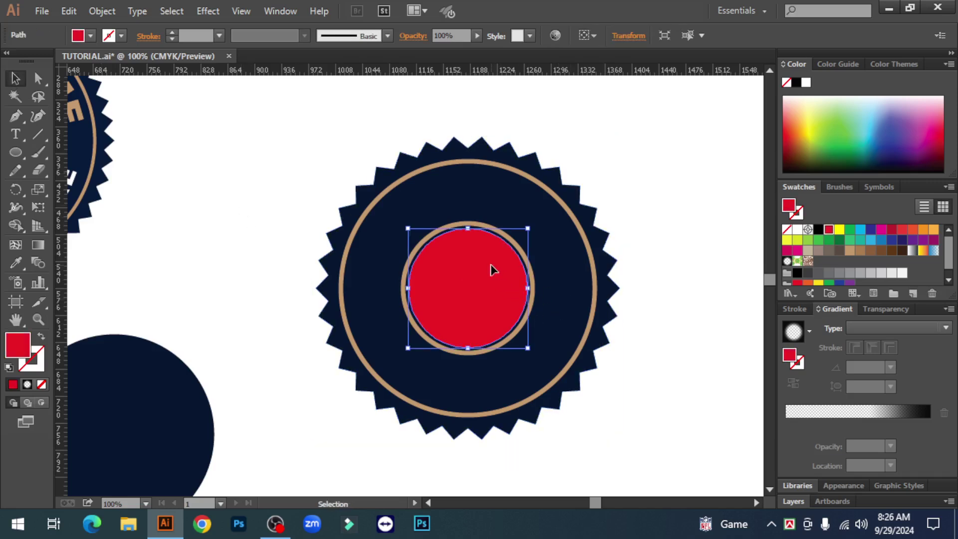
pyautogui.click(797, 228)
pyautogui.click(693, 265)
# Duplicate the outer tan ring and scale the copy down concentrically to sit between the outer and inner rings
pyautogui.hotkey('ctrl', '-')
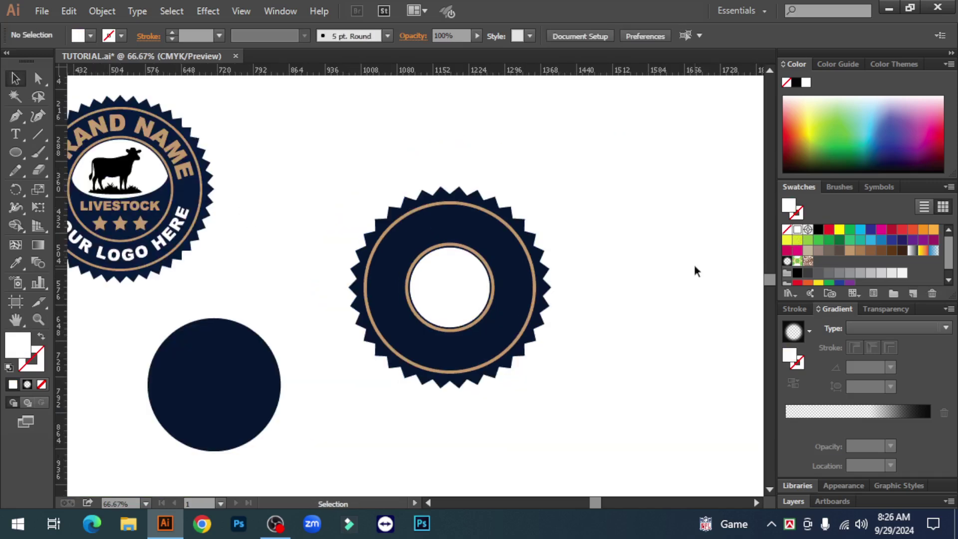
pyautogui.moveTo(588, 404); pyautogui.dragTo(633, 391)
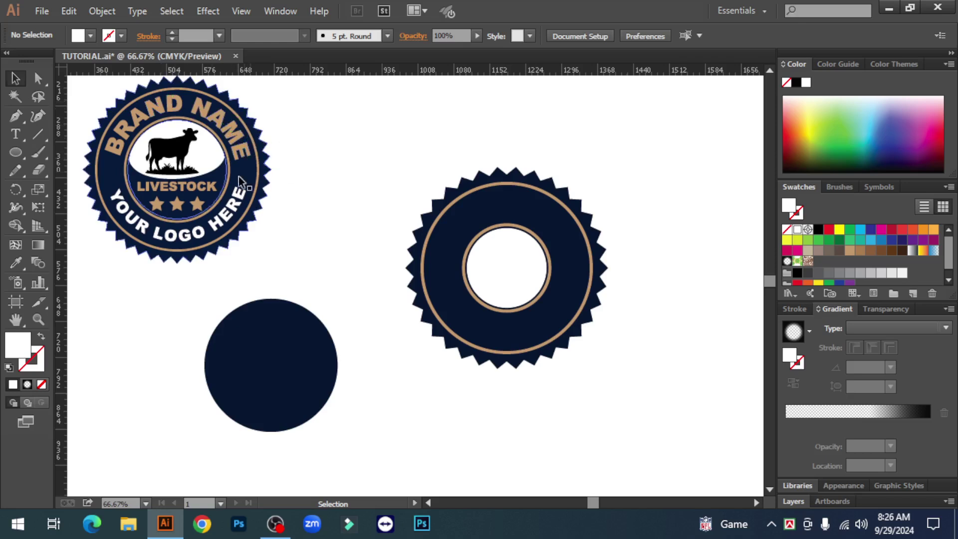
pyautogui.click(500, 188)
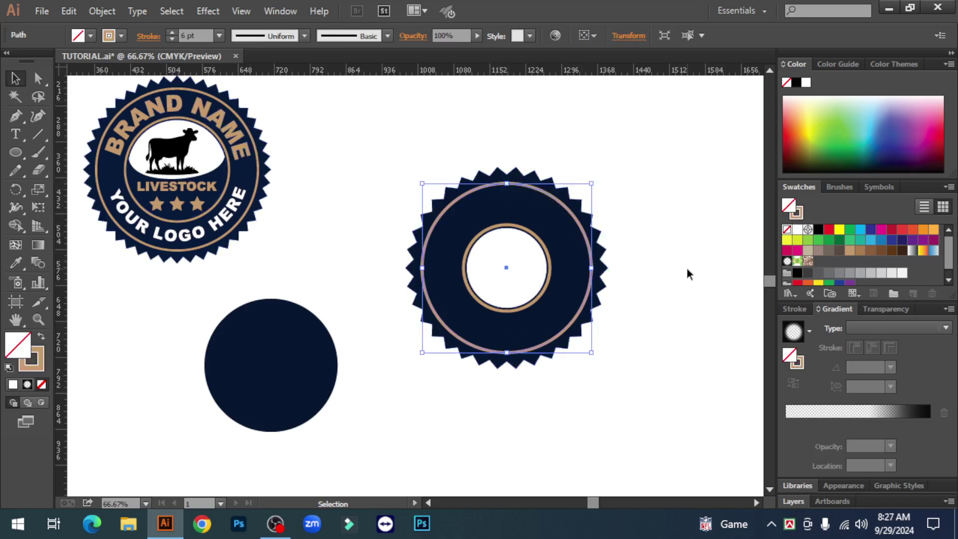
pyautogui.press('a')
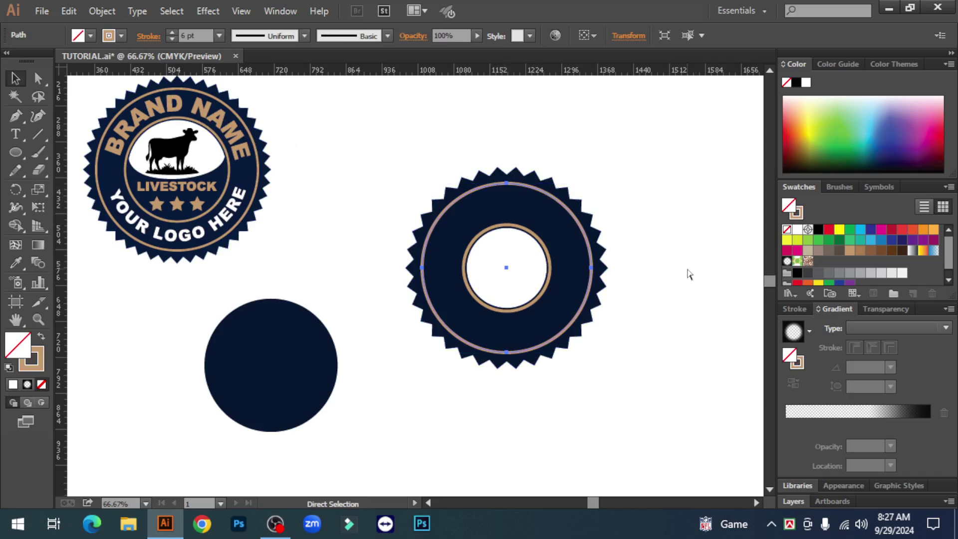
pyautogui.press('v')
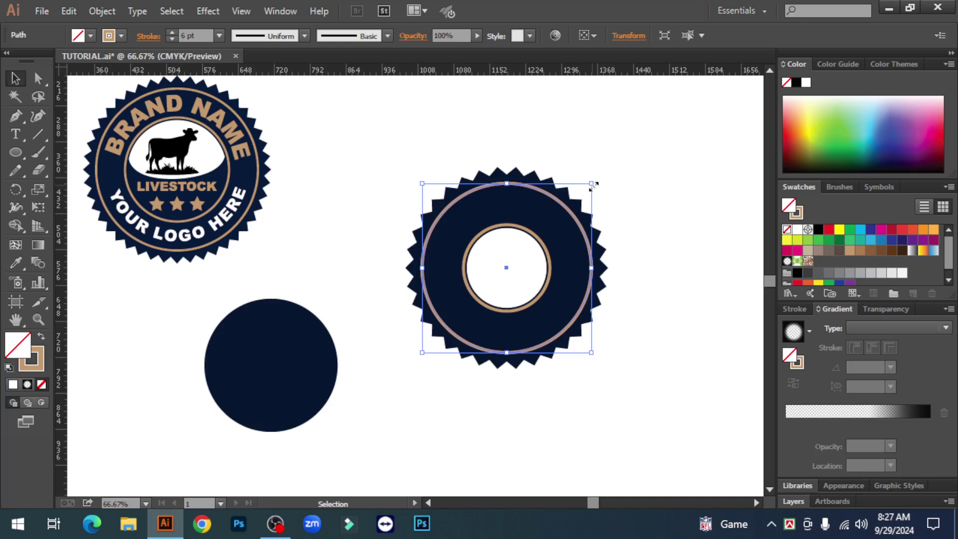
pyautogui.moveTo(592, 185); pyautogui.dragTo(581, 213)
# Set the new middle ring's stroke weight to 2 pt
pyautogui.click(170, 40)
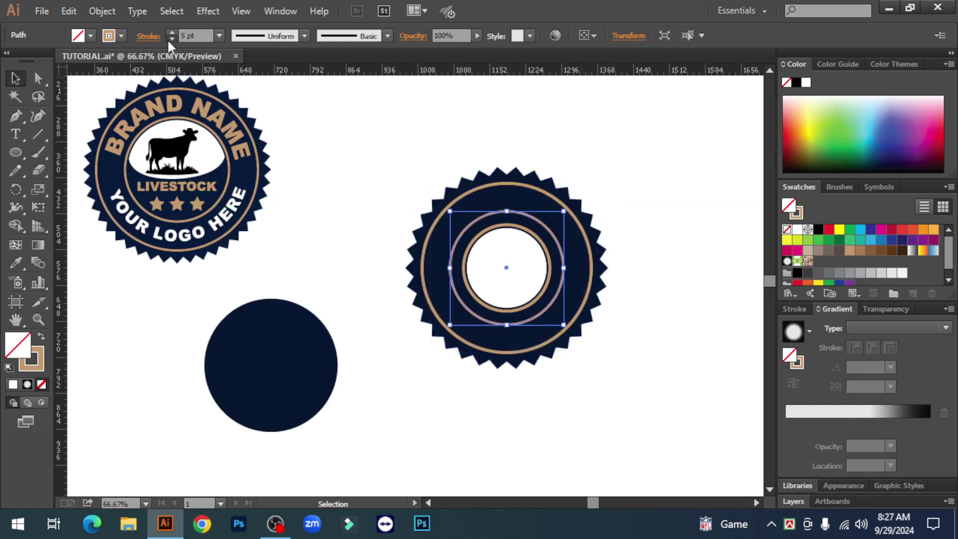
pyautogui.click(169, 39)
pyautogui.click(169, 40)
pyautogui.click(170, 40)
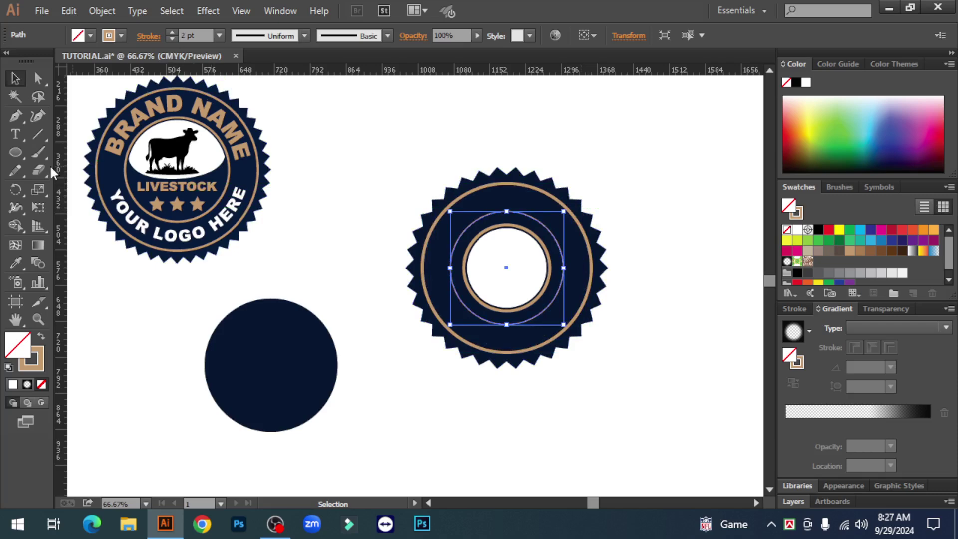
# Add the text BRAND NAME along the middle circle with the Type on a Path tool, in Arial Black at 36 pt
pyautogui.moveTo(14, 131); pyautogui.dragTo(103, 170)
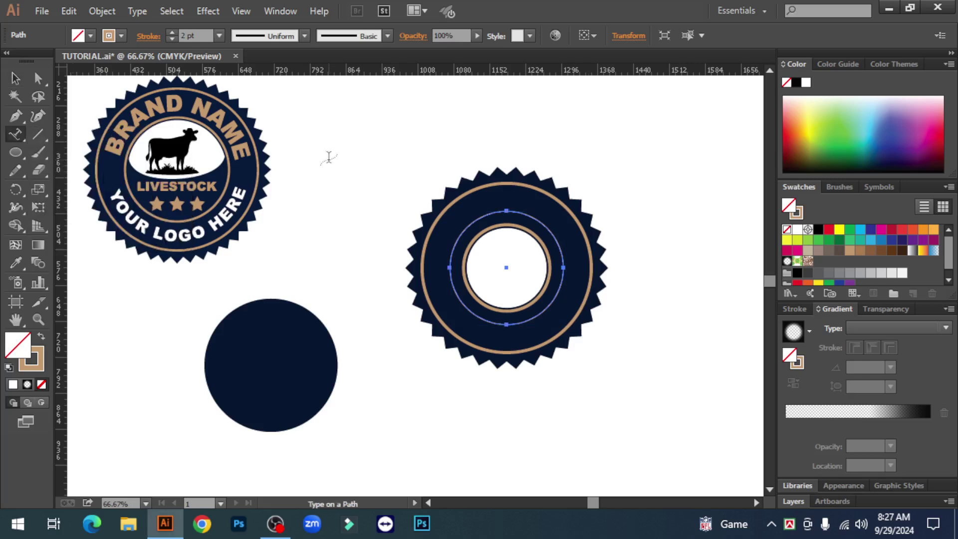
pyautogui.click(449, 259)
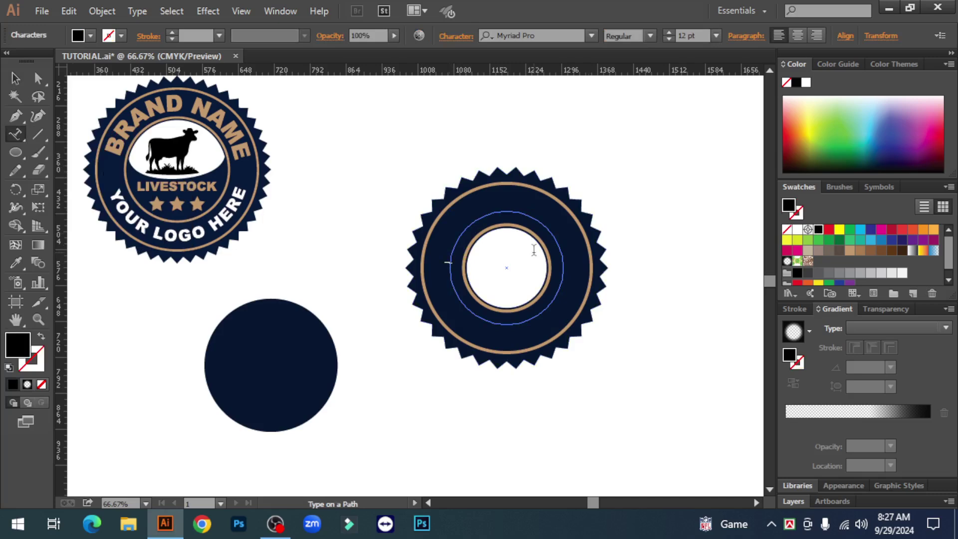
pyautogui.click(716, 36)
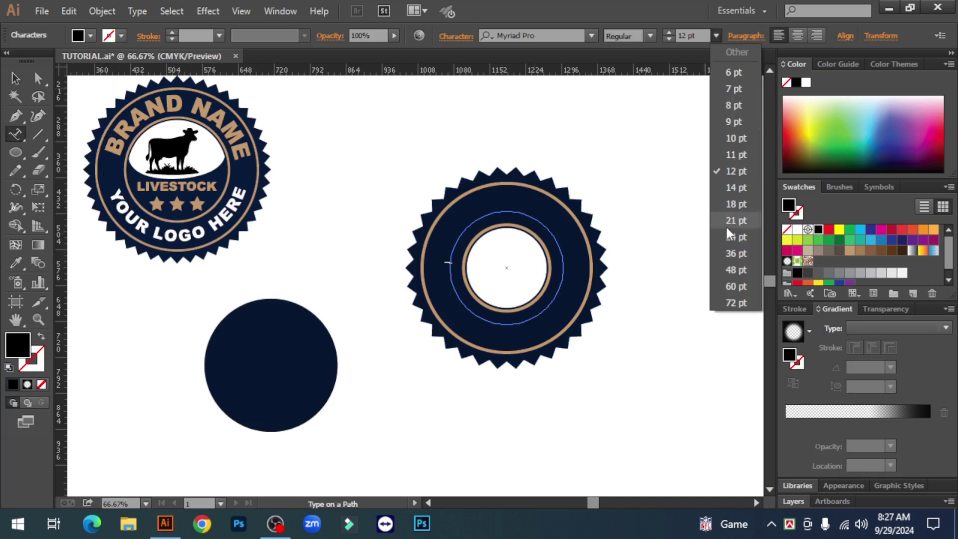
pyautogui.click(737, 254)
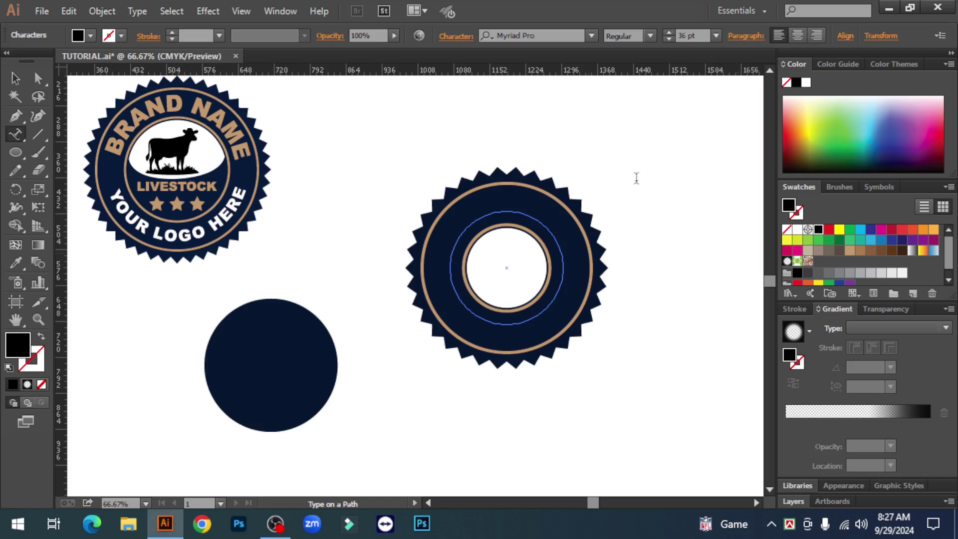
pyautogui.click(541, 36)
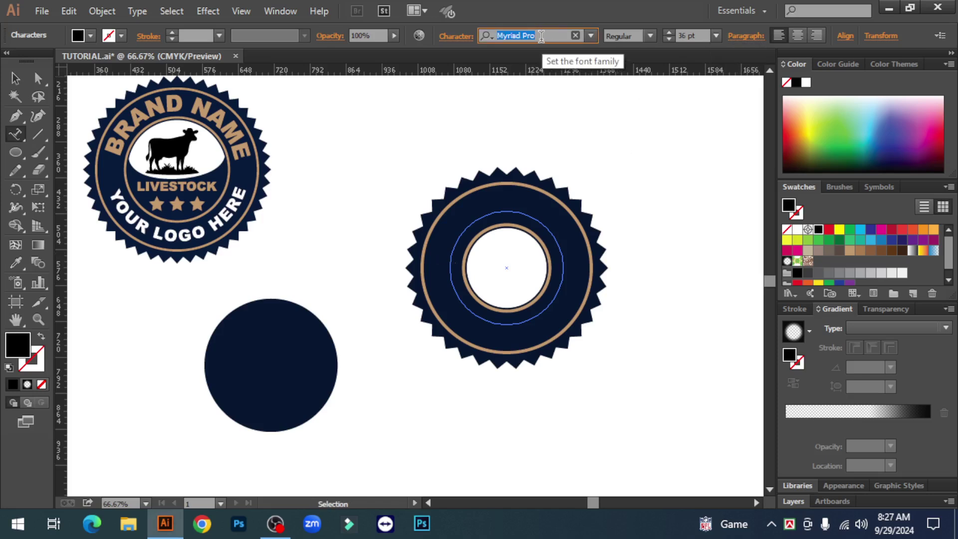
pyautogui.write('arial')
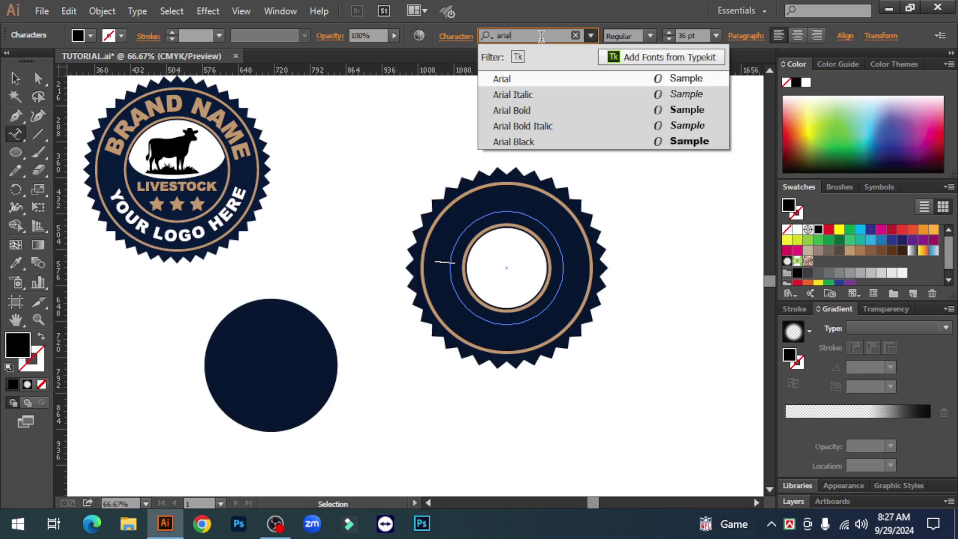
pyautogui.click(526, 146)
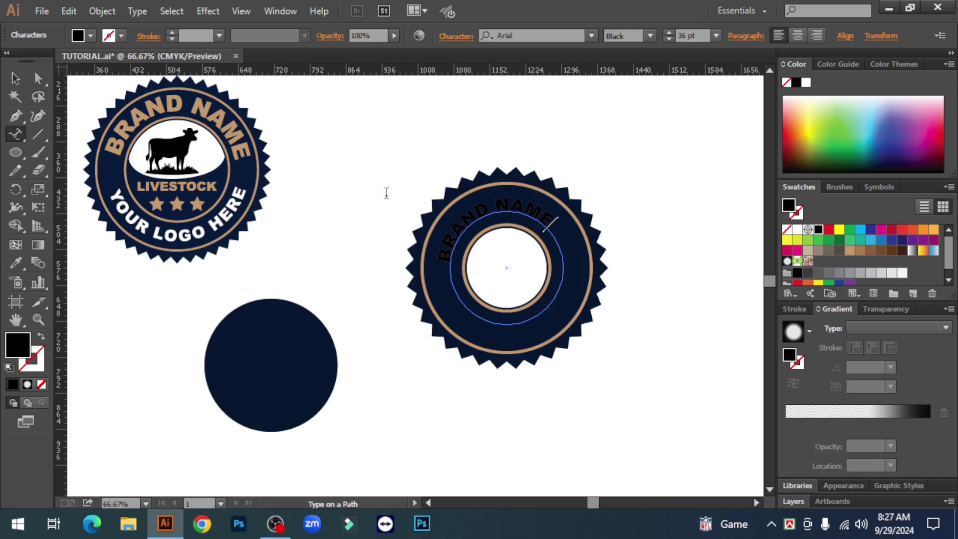
# Select all of the BRAND NAME text on the circle and fill it white
pyautogui.moveTo(552, 225); pyautogui.dragTo(451, 252)
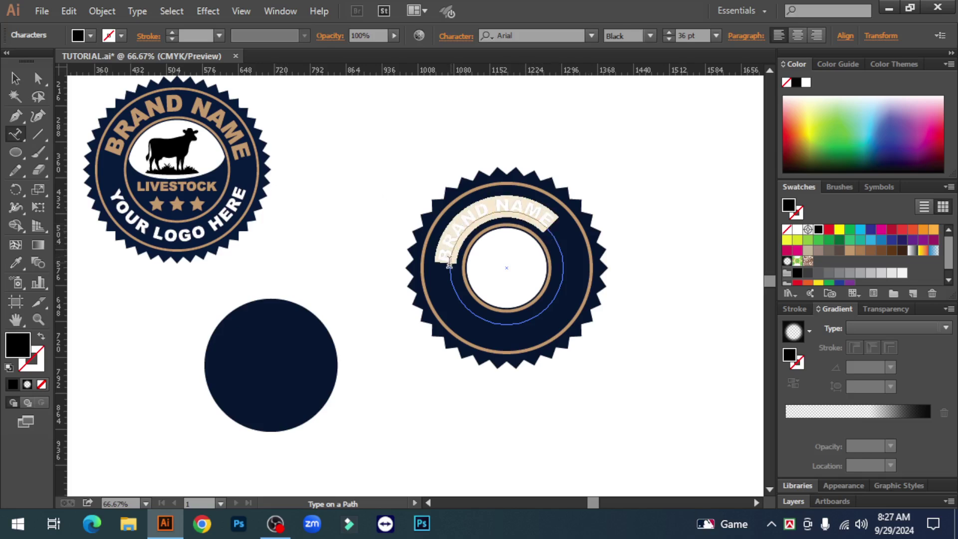
pyautogui.click(449, 260)
pyautogui.hotkey('ctrl', 'a')
pyautogui.click(797, 230)
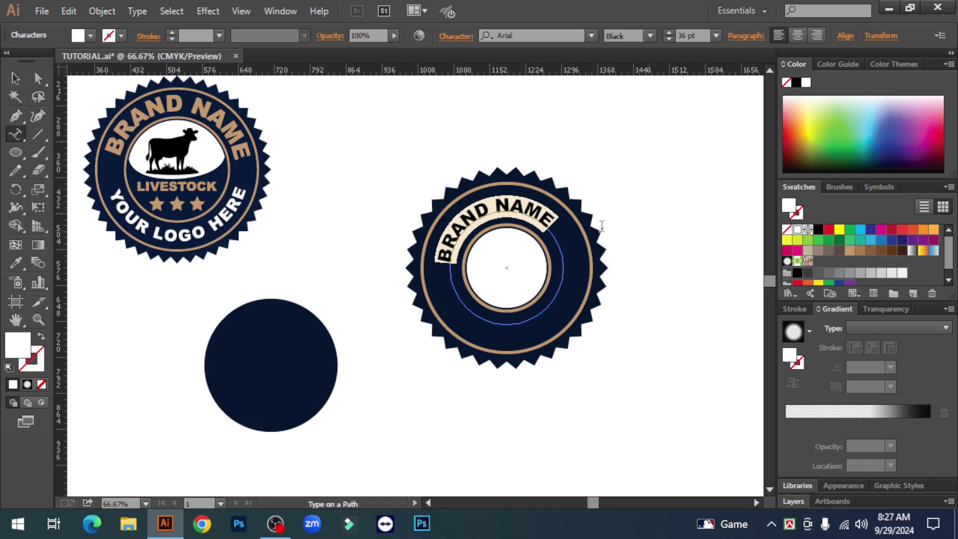
# Remove the space between the two words so the curved text reads BRANDNAME
pyautogui.click(498, 204)
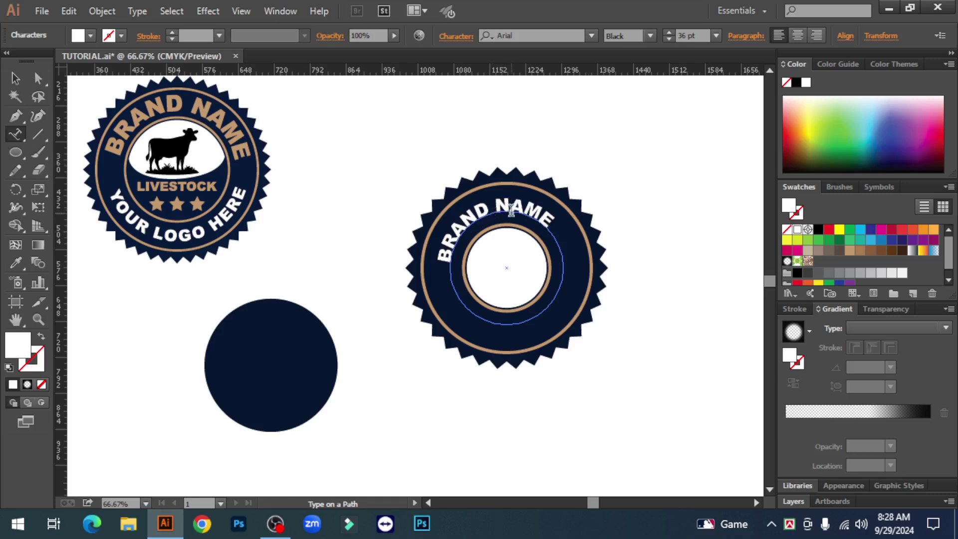
pyautogui.press('BackSpace')
pyautogui.press('Escape')
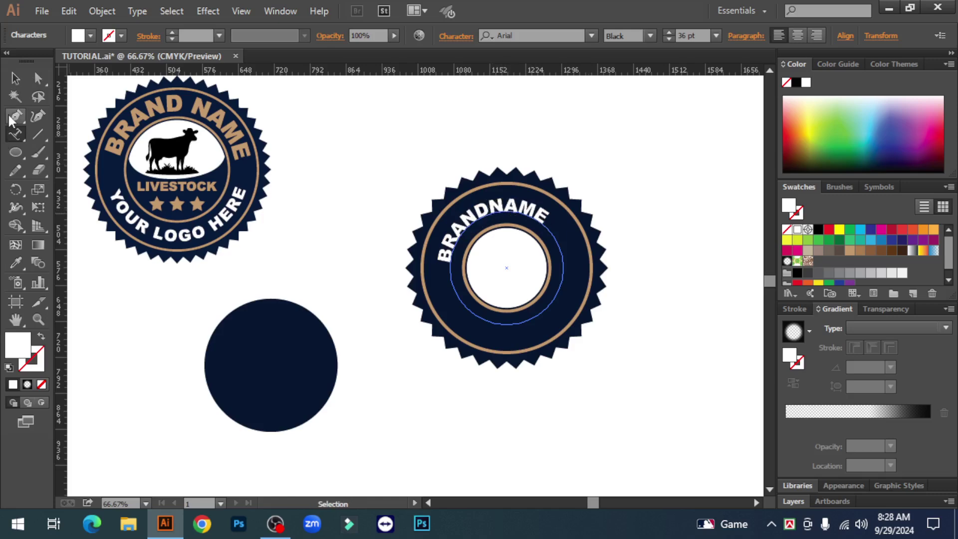
pyautogui.click(14, 80)
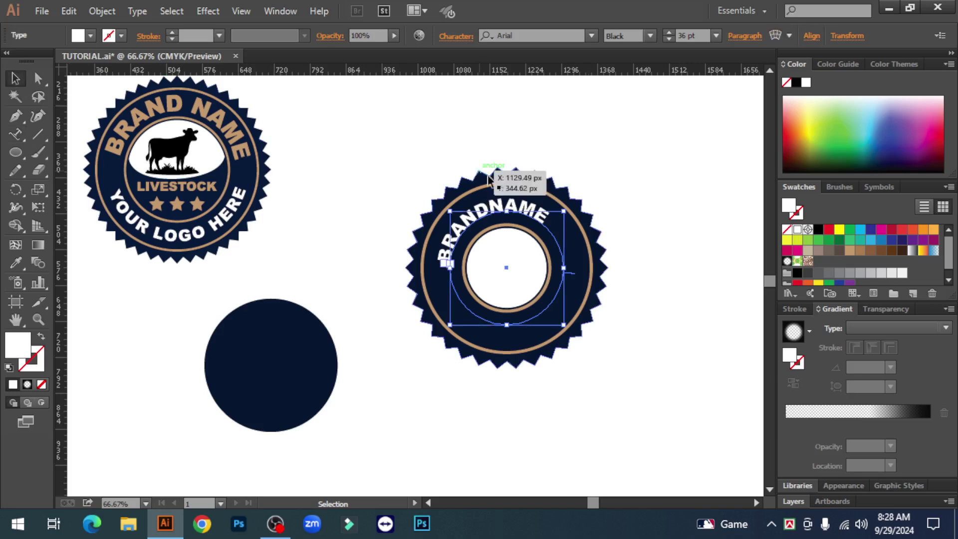
# Widen the tracking of the BRANDNAME text so its letters spread around the upper half of the circle
pyautogui.keyDown('ctrl'); pyautogui.click(469, 237); pyautogui.keyUp('ctrl')
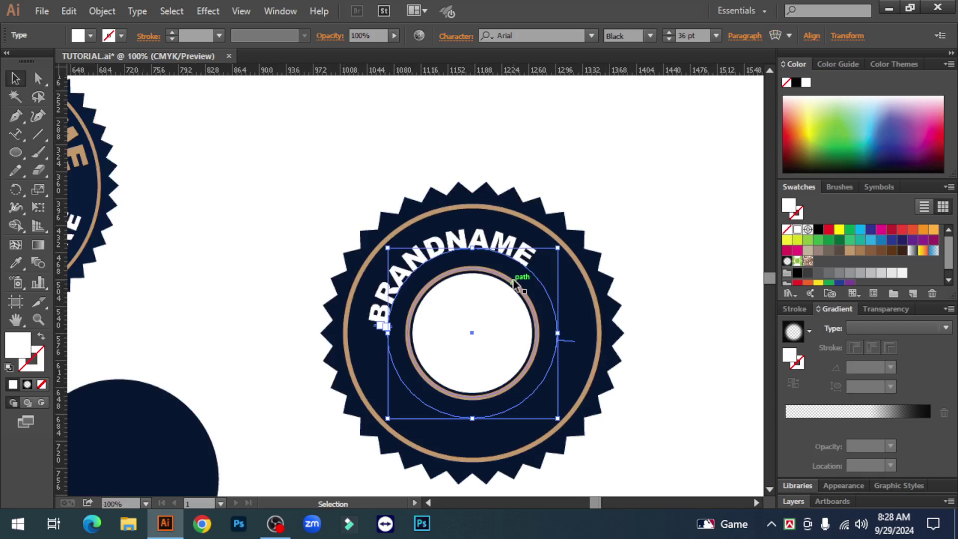
pyautogui.hotkey('alt', 'Right')
pyautogui.hotkey('alt', 'Right')
pyautogui.hotkey('alt', 'Right')
pyautogui.hotkey('alt', 'Right')
pyautogui.hotkey('alt', 'Right')
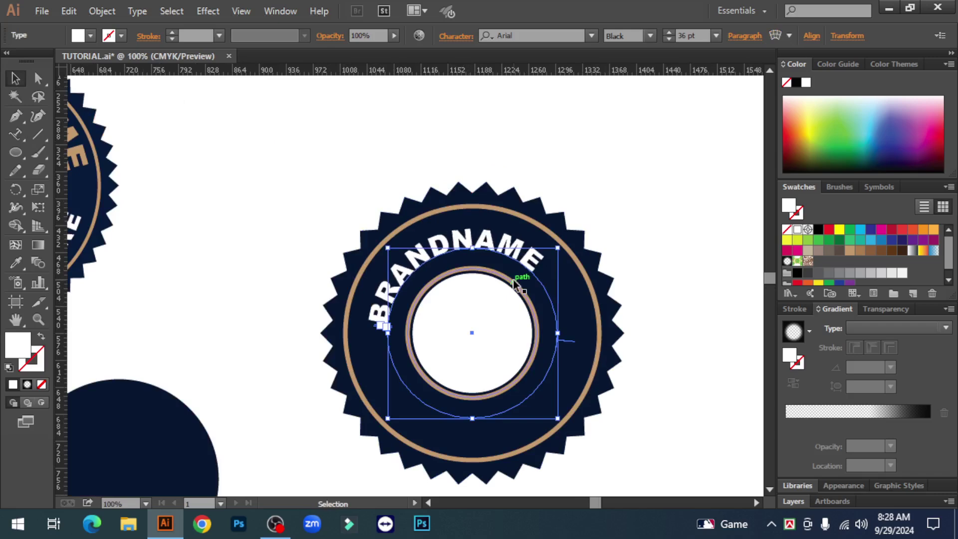
pyautogui.hotkey('alt', 'Right')
pyautogui.hotkey('alt', 'Right')
pyautogui.hotkey('alt', 'Right')
pyautogui.hotkey('alt', 'Right')
pyautogui.hotkey('alt', 'Right')
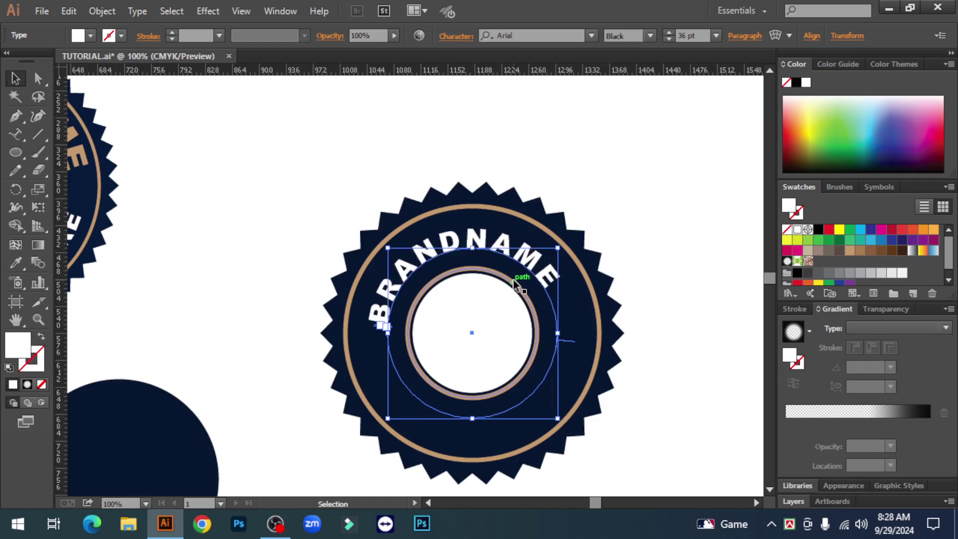
pyautogui.hotkey('alt', 'Right')
pyautogui.hotkey('alt', 'Right')
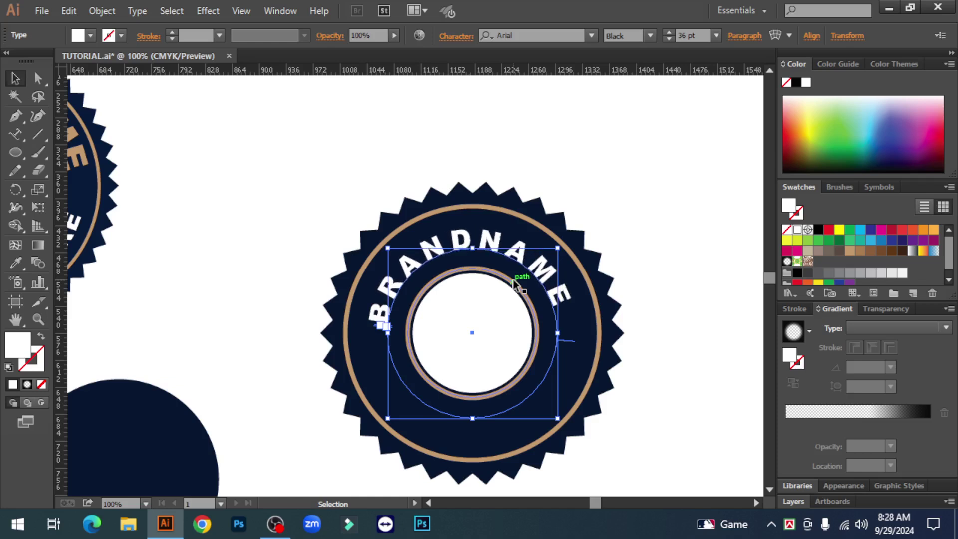
pyautogui.hotkey('alt', 'Right')
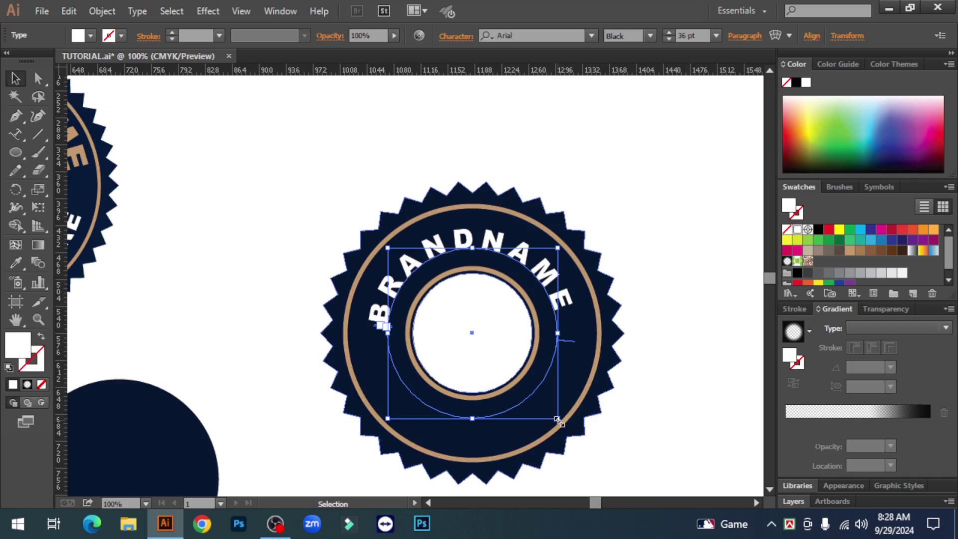
# Scale the BRANDNAME text circle down toward the inner ring and set the text's font size to 47 pt
pyautogui.moveTo(558, 421); pyautogui.dragTo(547, 408)
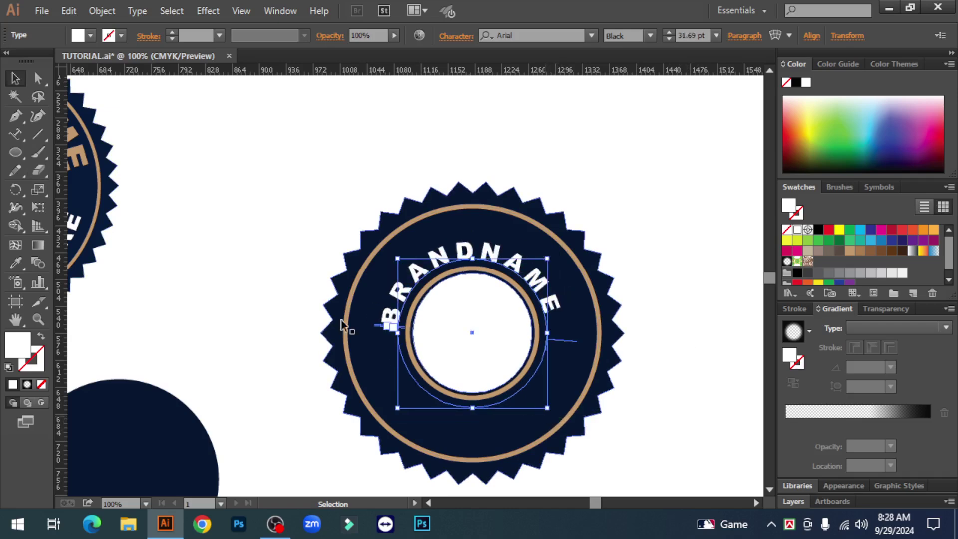
pyautogui.click(16, 131)
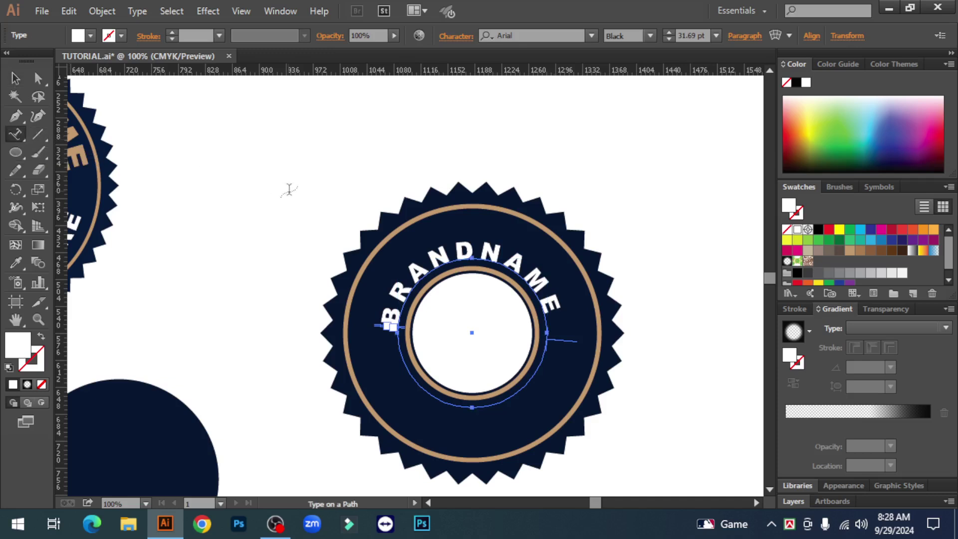
pyautogui.moveTo(554, 305); pyautogui.dragTo(377, 325)
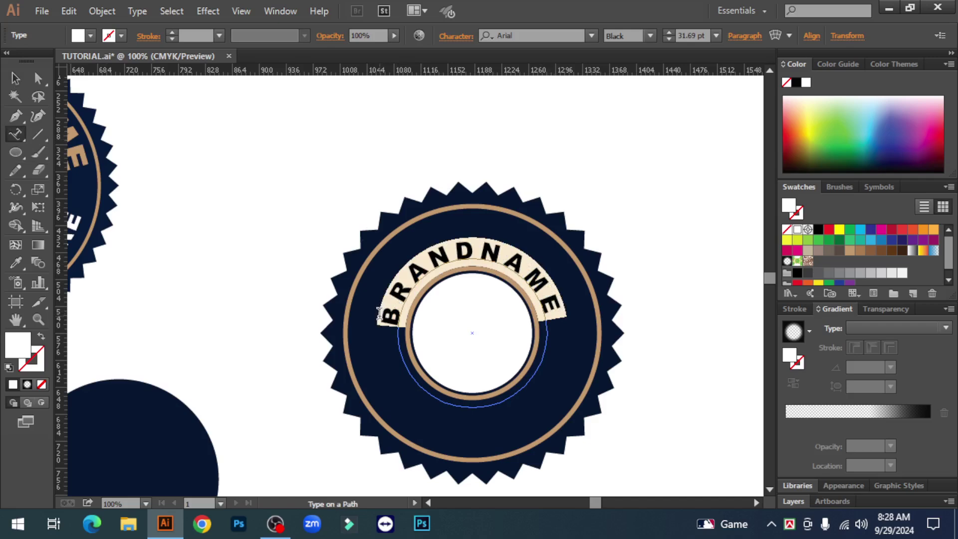
pyautogui.click(665, 30)
pyautogui.click(666, 30)
pyautogui.click(665, 30)
pyautogui.click(666, 30)
pyautogui.click(665, 30)
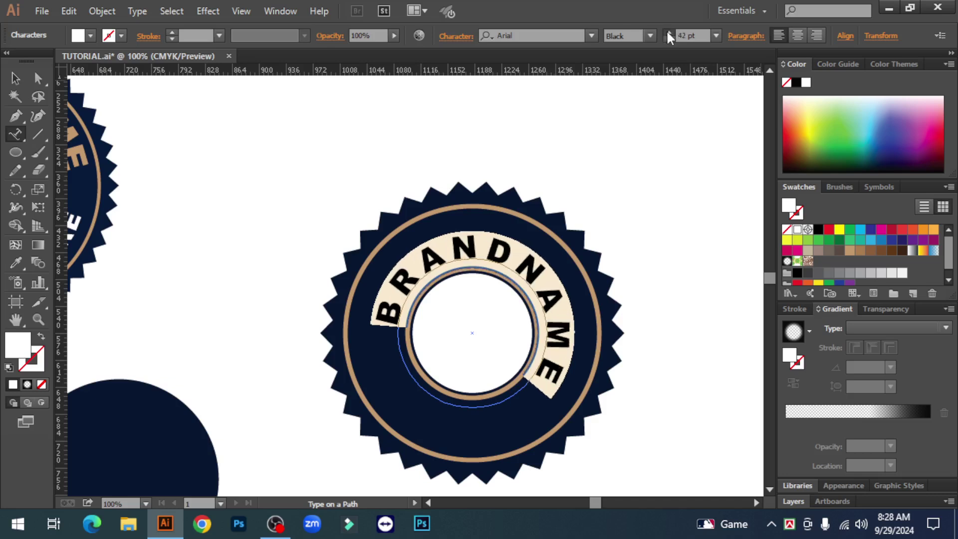
pyautogui.click(666, 29)
pyautogui.click(665, 29)
pyautogui.click(666, 29)
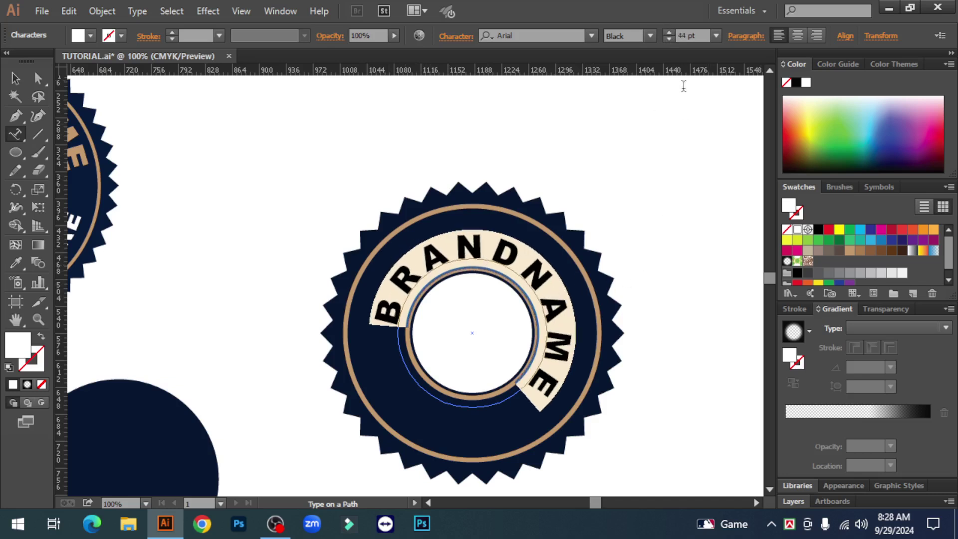
pyautogui.click(667, 32)
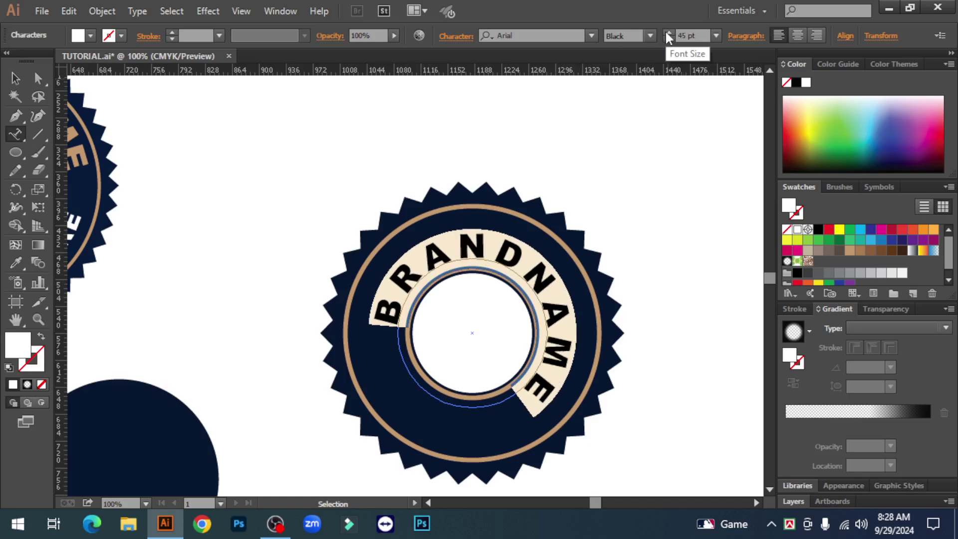
pyautogui.click(667, 33)
pyautogui.click(668, 33)
# Tighten the tracking of the BRANDNAME text until it spans only the upper half of the badge
pyautogui.click(16, 77)
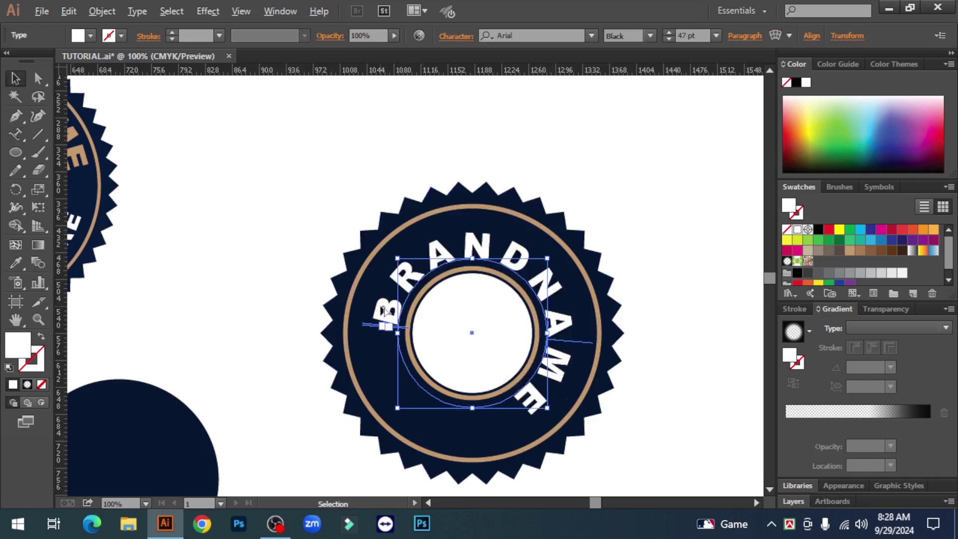
pyautogui.hotkey('alt', 'Left')
pyautogui.hotkey('alt', 'Left')
pyautogui.hotkey('alt', 'Left')
pyautogui.hotkey('alt', 'Left')
pyautogui.hotkey('alt', 'Left')
pyautogui.hotkey('alt', 'Left')
pyautogui.hotkey('alt', 'Left')
pyautogui.hotkey('alt', 'Left')
pyautogui.hotkey('alt', 'Left')
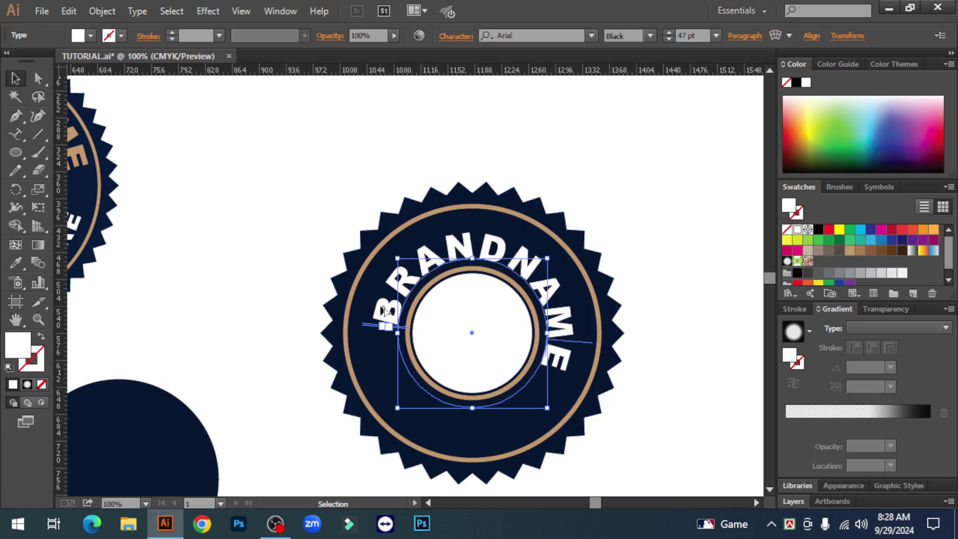
pyautogui.hotkey('alt', 'Left')
pyautogui.hotkey('alt', 'Left')
pyautogui.hotkey('alt', 'Left')
pyautogui.hotkey('alt', 'Left')
pyautogui.hotkey('alt', 'Left')
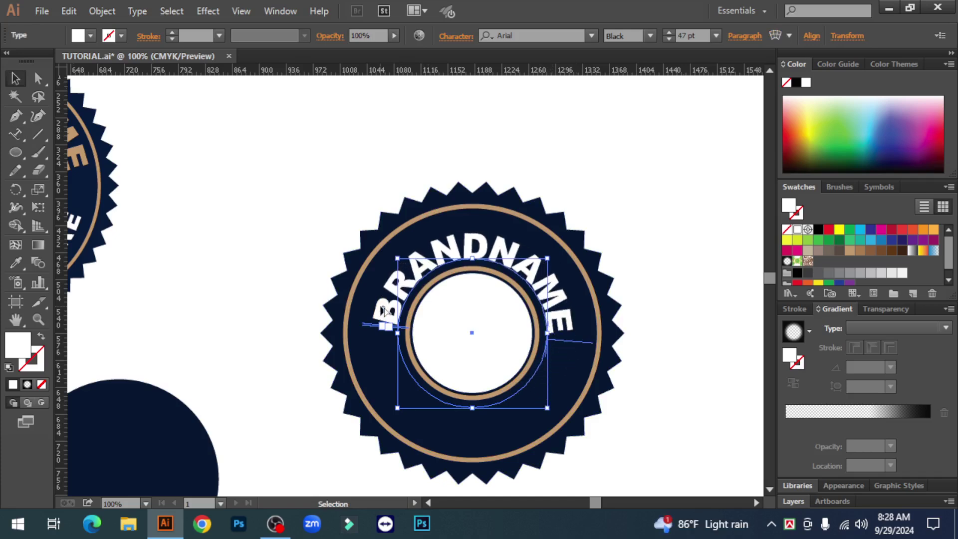
pyautogui.click(714, 375)
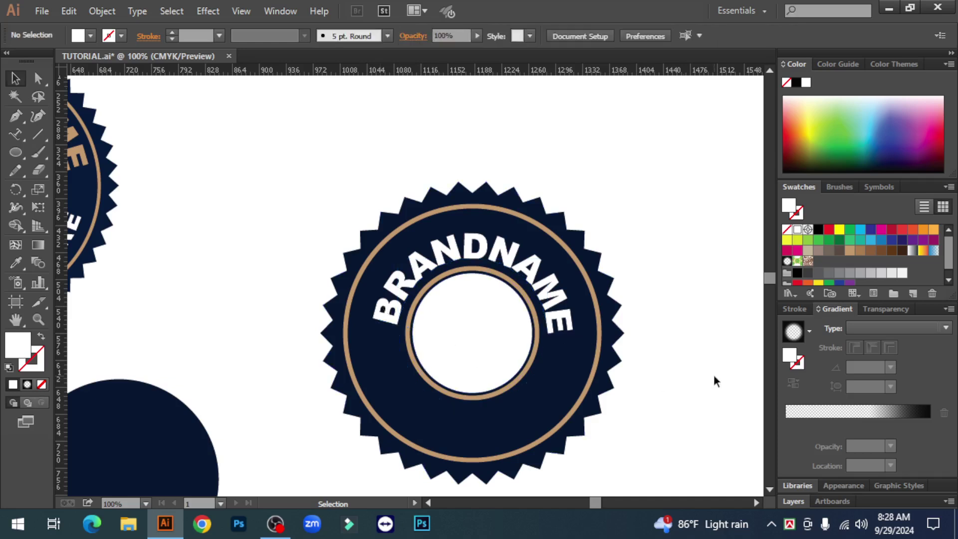
# Scale the BRANDNAME text circle up slightly about its centre, bringing the text to 50.8 pt
pyautogui.click(483, 252)
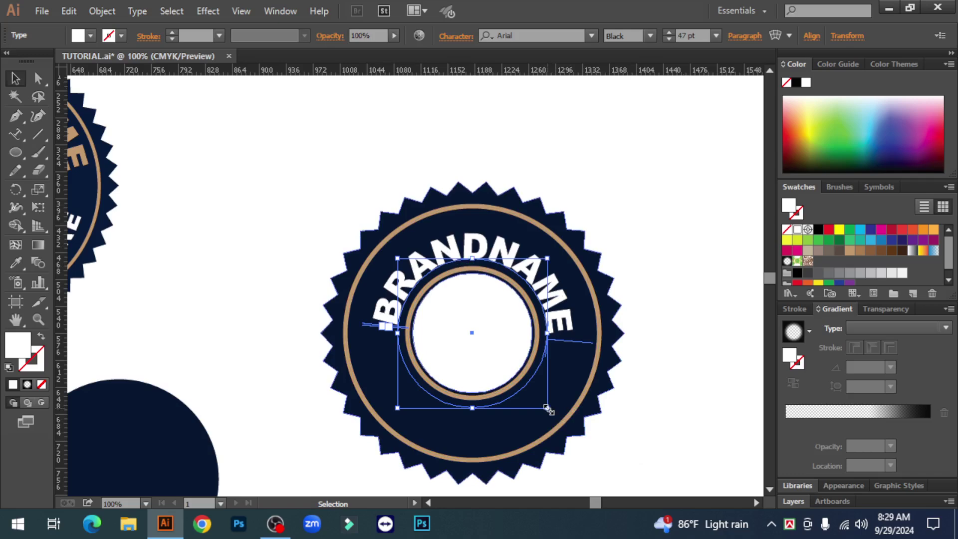
pyautogui.moveTo(547, 409); pyautogui.dragTo(555, 415)
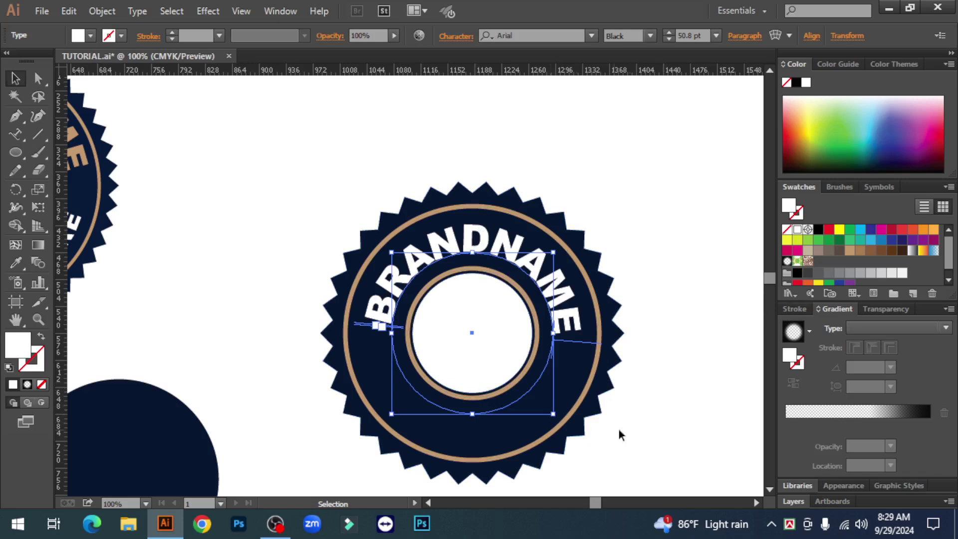
pyautogui.click(718, 384)
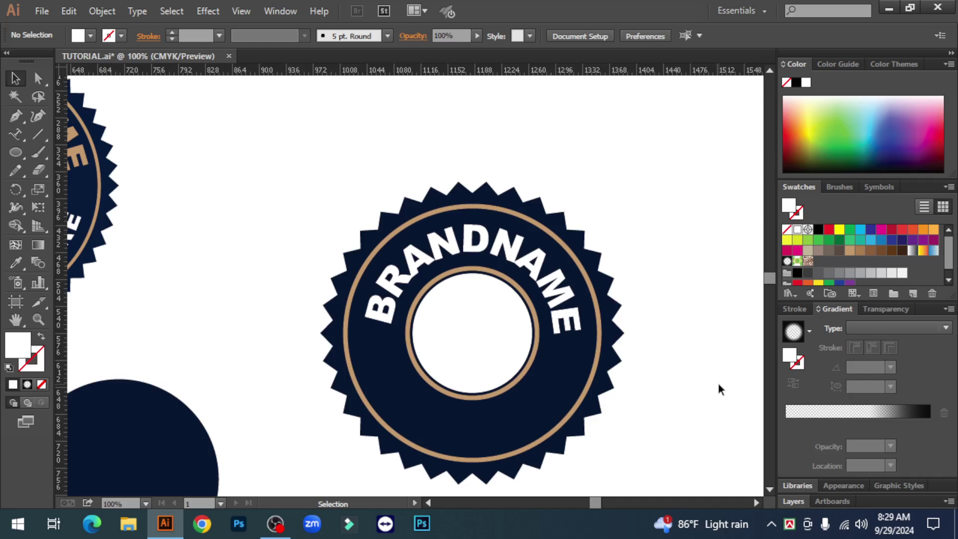
# Insert a space so the curved text reads BRAND NAME and set its font size to 49 pt
pyautogui.click(18, 135)
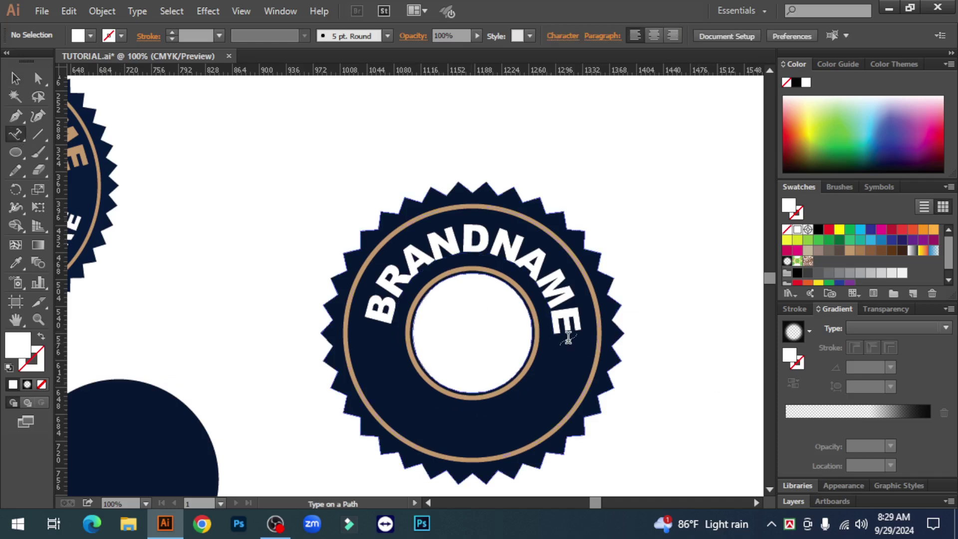
pyautogui.click(492, 241)
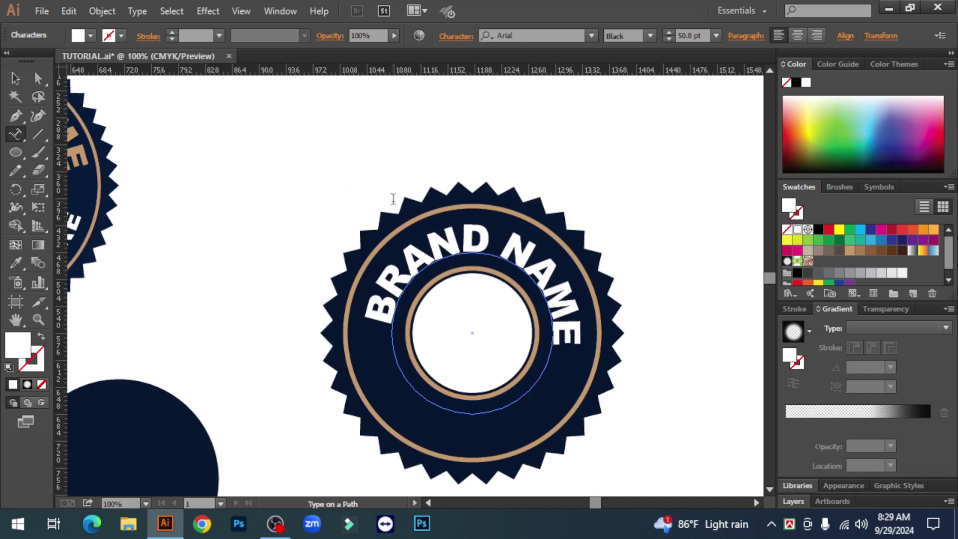
pyautogui.moveTo(580, 344); pyautogui.dragTo(364, 321)
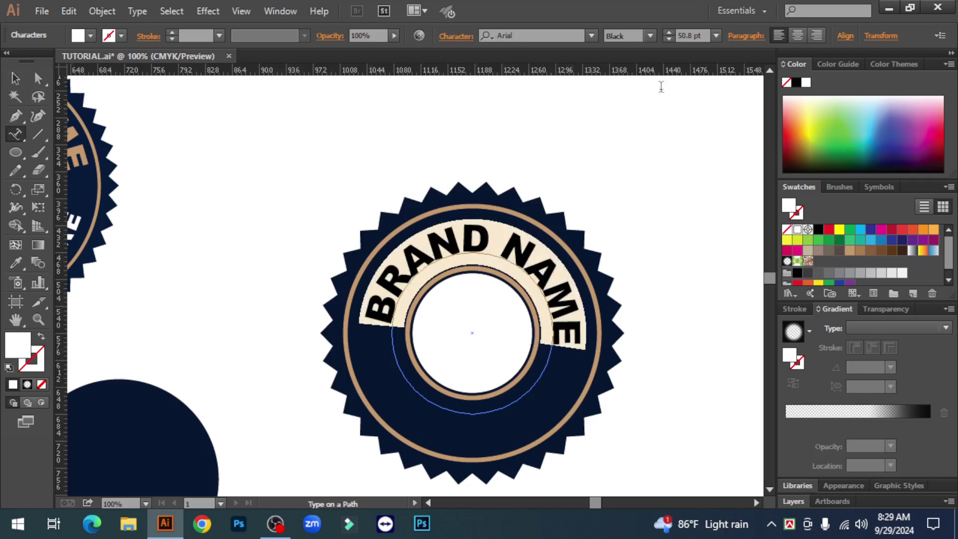
pyautogui.click(668, 39)
pyautogui.click(668, 39)
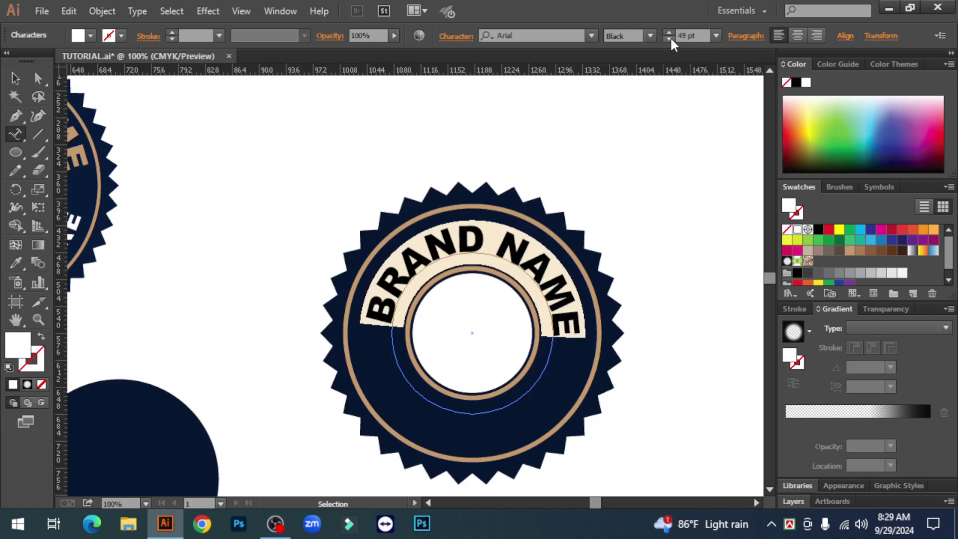
pyautogui.click(669, 39)
pyautogui.click(668, 32)
pyautogui.click(15, 78)
pyautogui.click(342, 134)
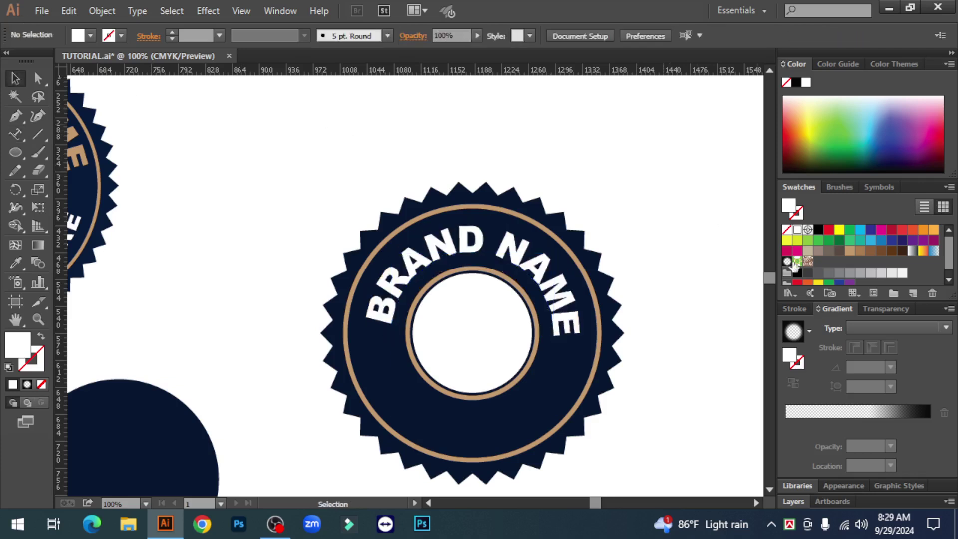
# Compare the new badge and its BRAND NAME text with the finished reference logo
pyautogui.hotkey('ctrl', '-')
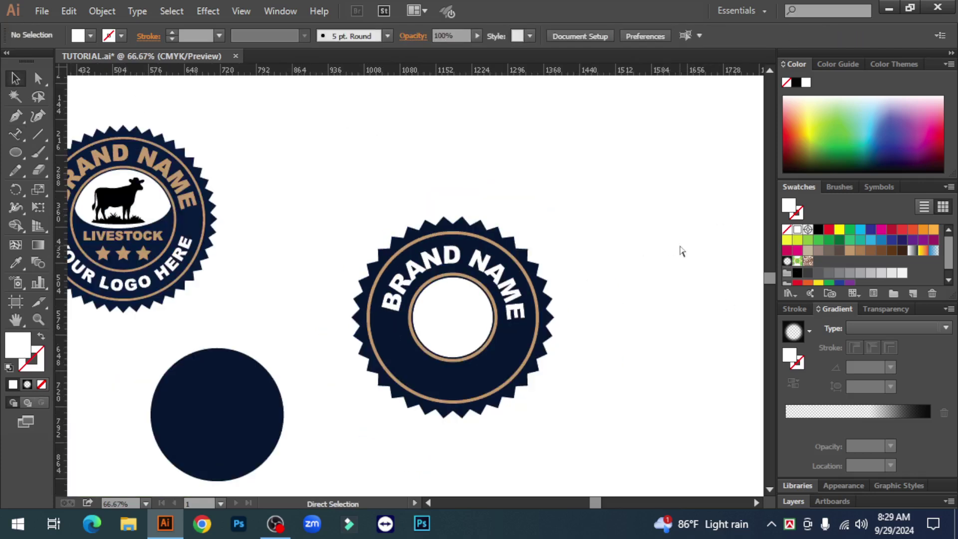
pyautogui.moveTo(637, 402); pyautogui.dragTo(684, 393)
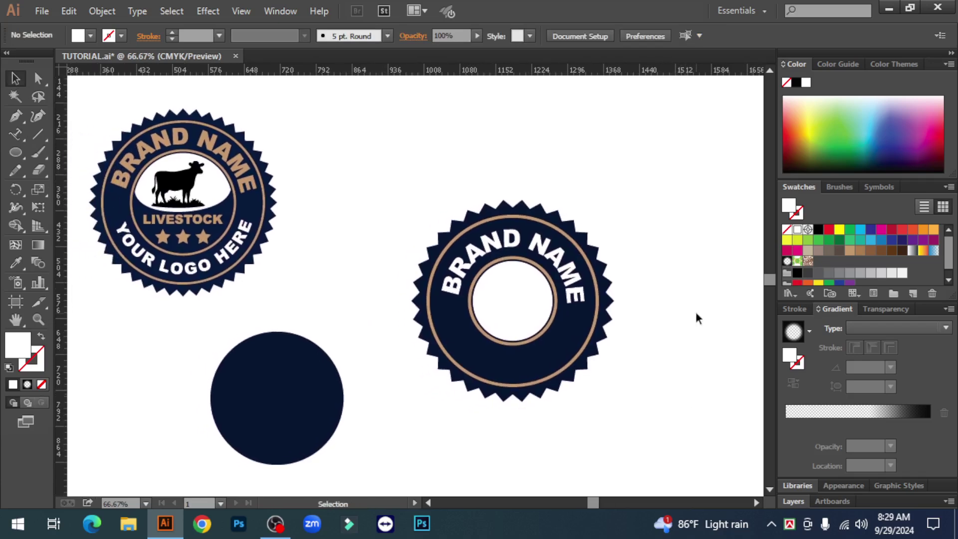
pyautogui.click(526, 251)
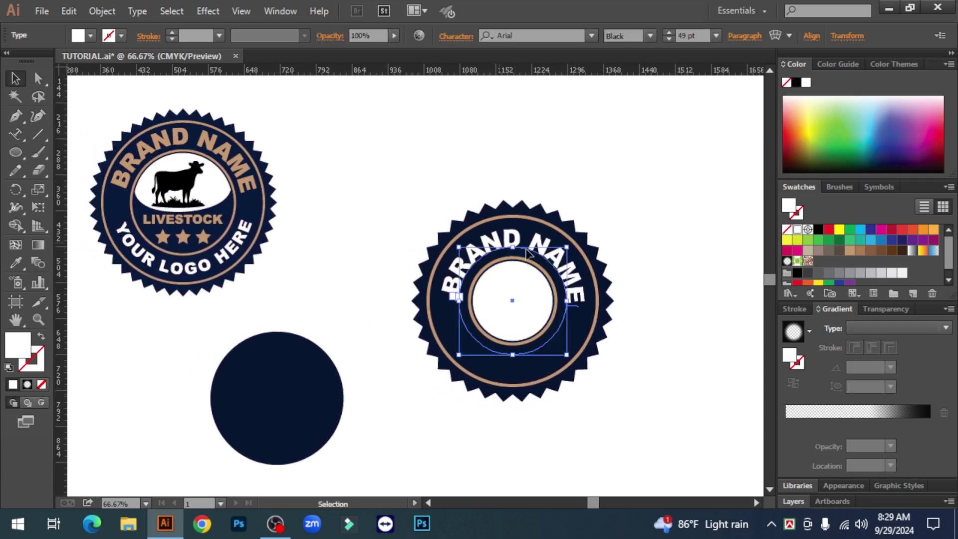
pyautogui.keyDown('ctrl'); pyautogui.click(493, 270); pyautogui.keyUp('ctrl')
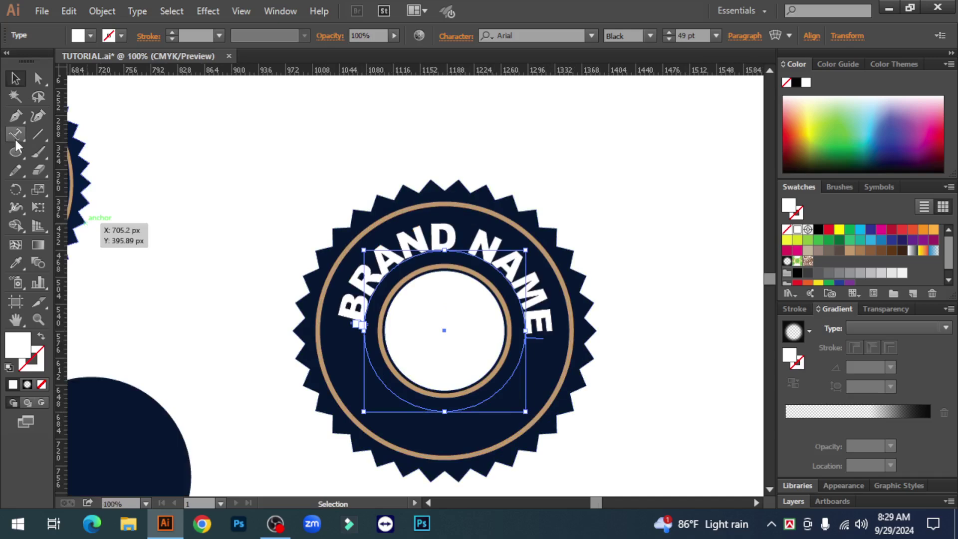
pyautogui.hotkey('ctrl', '-')
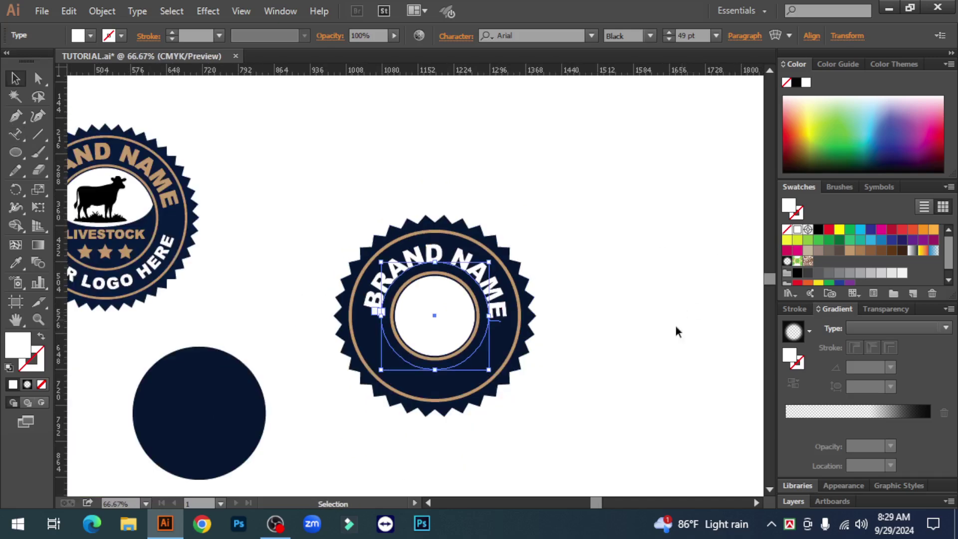
pyautogui.click(661, 335)
pyautogui.hotkey('ctrl', '-')
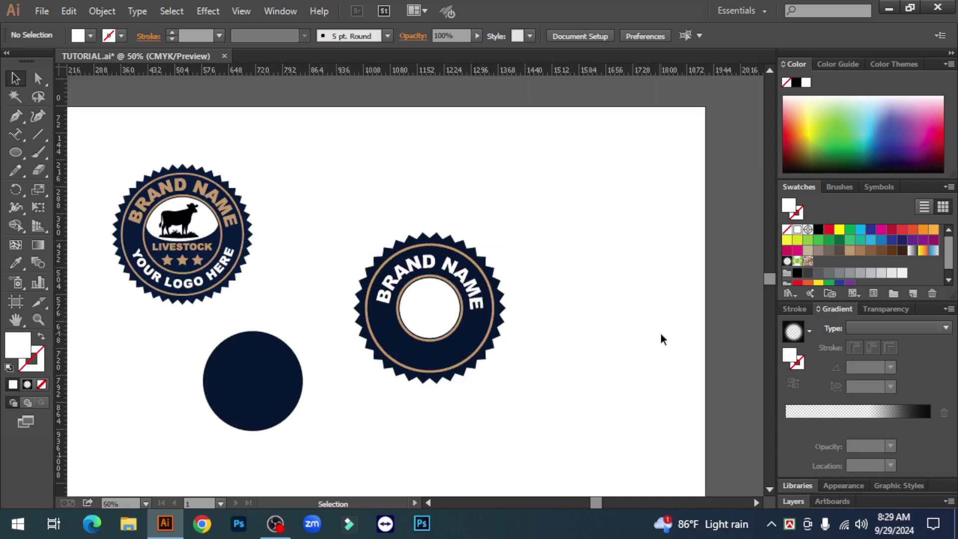
pyautogui.moveTo(608, 357); pyautogui.dragTo(675, 341)
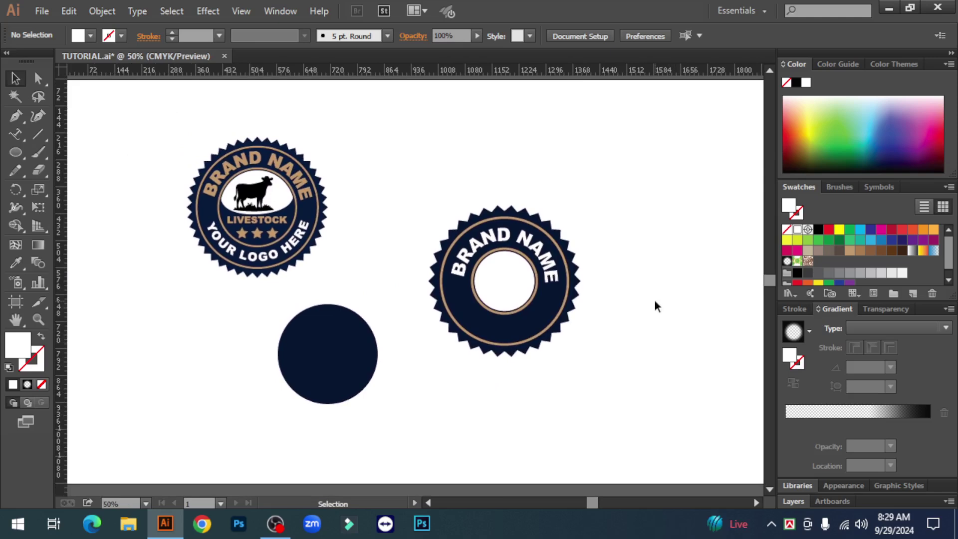
pyautogui.press('space')
pyautogui.moveTo(476, 334); pyautogui.dragTo(494, 329)
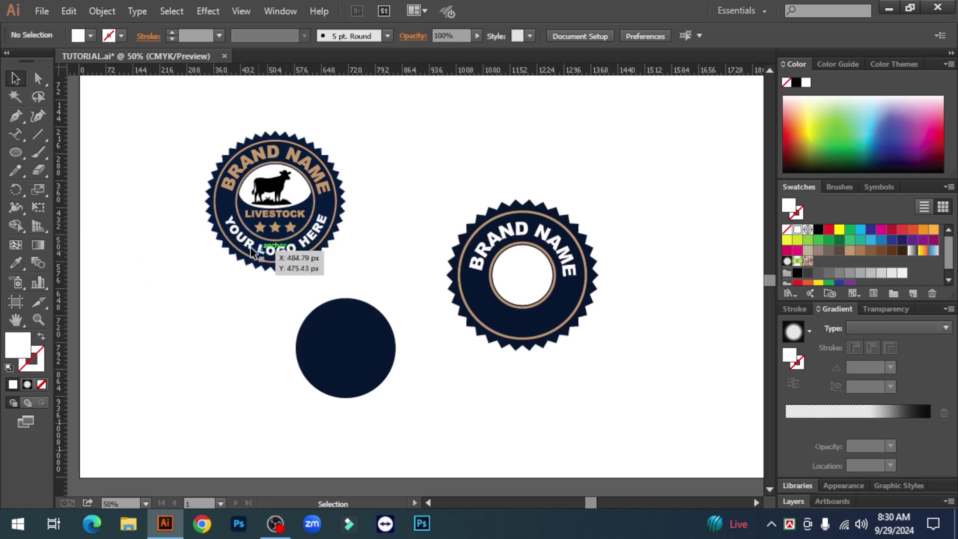
# Place two copies of the curved BRAND NAME text side by side in the empty area below the artboard
pyautogui.scroll(-2, 756, 309)
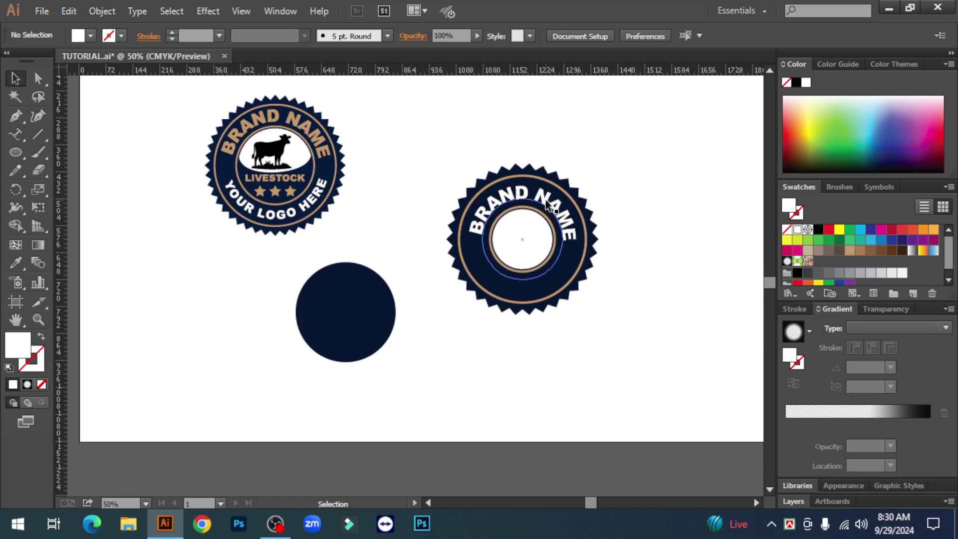
pyautogui.keyDown('alt'); pyautogui.moveTo(544, 199); pyautogui.dragTo(567, 441); pyautogui.keyUp('alt')
pyautogui.scroll(-8, 633, 424)
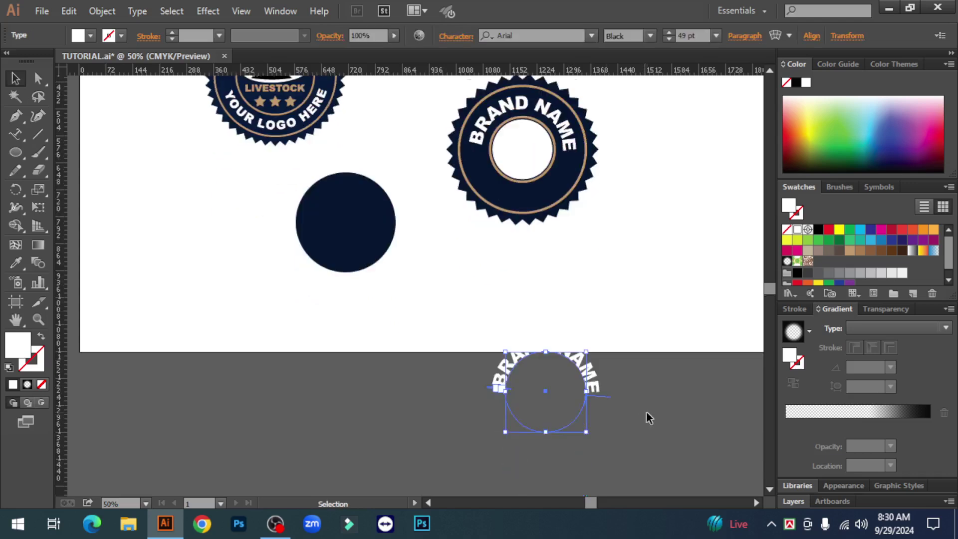
pyautogui.moveTo(568, 296); pyautogui.dragTo(616, 364)
pyautogui.scroll(-1, 418, 390)
pyautogui.click(417, 390)
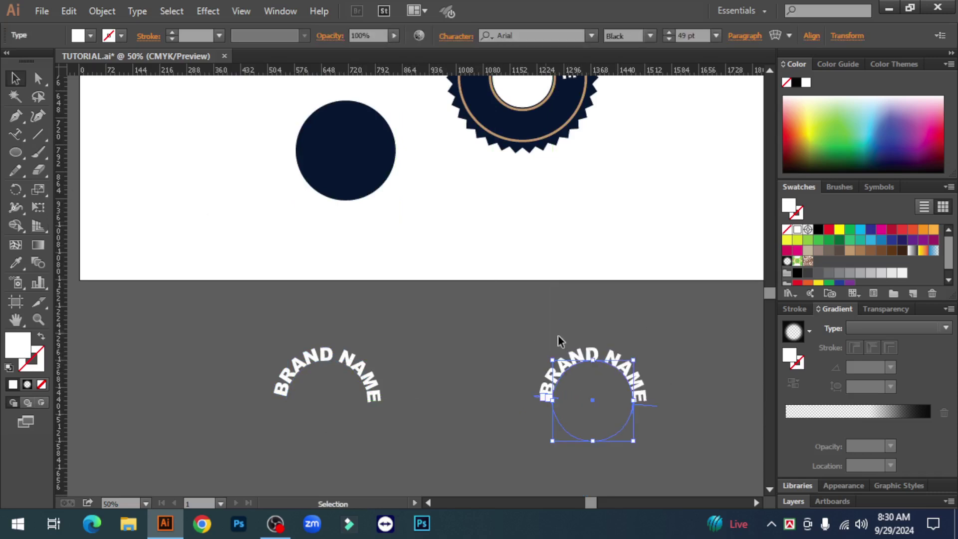
pyautogui.click(16, 134)
pyautogui.moveTo(640, 404); pyautogui.dragTo(517, 391)
pyautogui.click(16, 78)
# Flip the selected BRAND NAME copy on its path and align it to the path by Ascender, using the Type on a Path options
pyautogui.click(145, 12)
pyautogui.moveTo(190, 154)
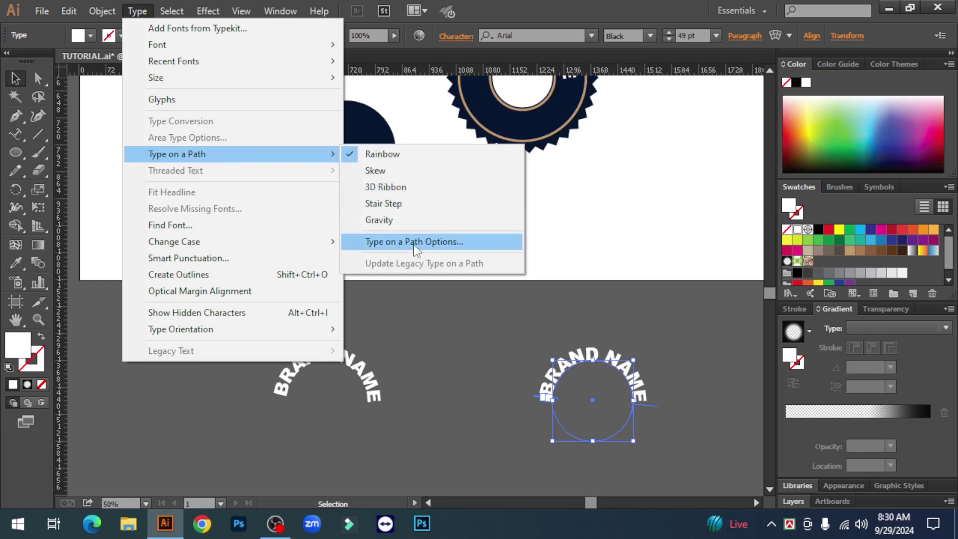
pyautogui.click(441, 244)
pyautogui.moveTo(155, 284); pyautogui.dragTo(217, 293)
pyautogui.click(193, 399)
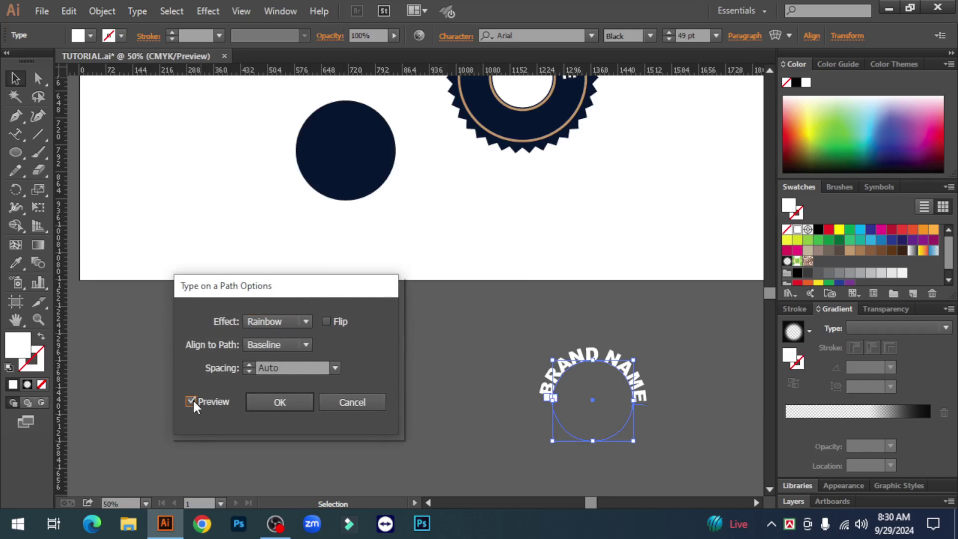
pyautogui.click(327, 322)
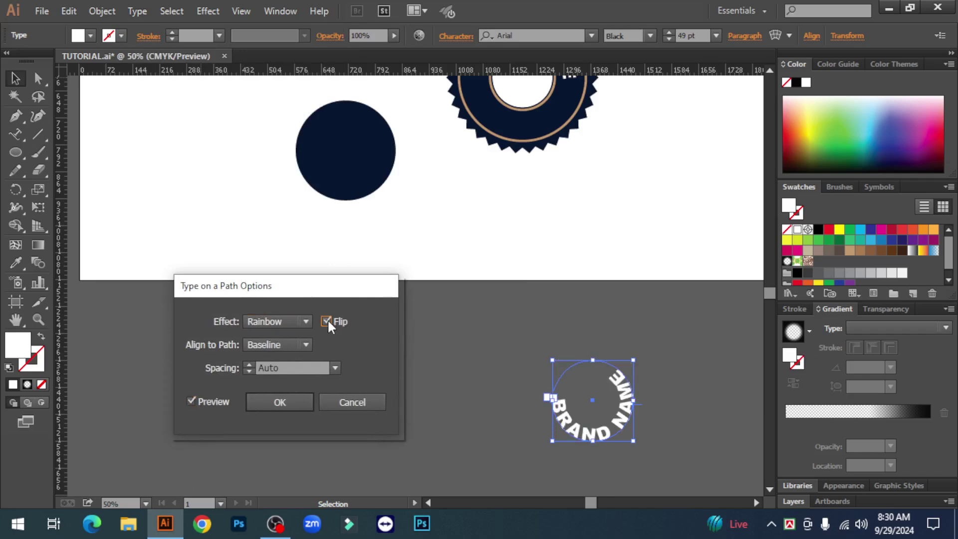
pyautogui.click(302, 345)
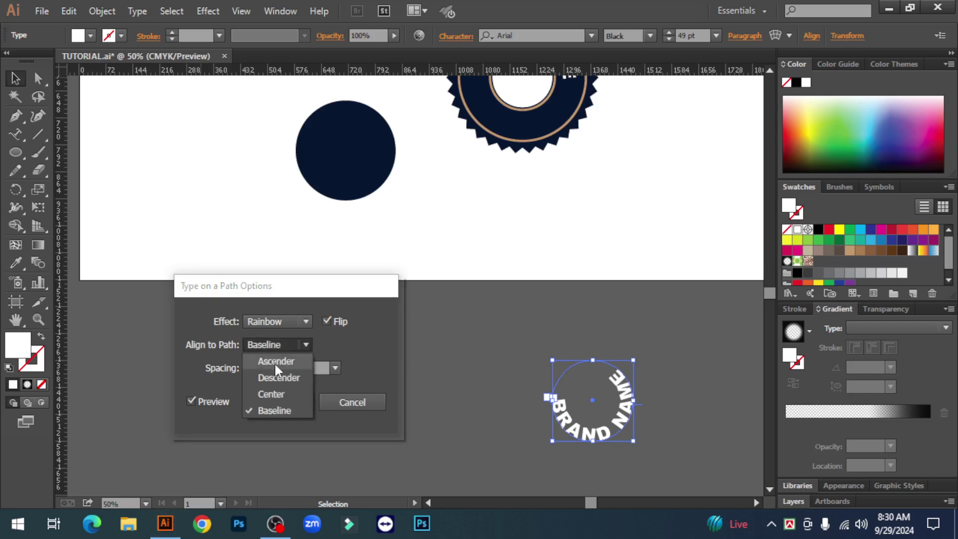
pyautogui.click(276, 362)
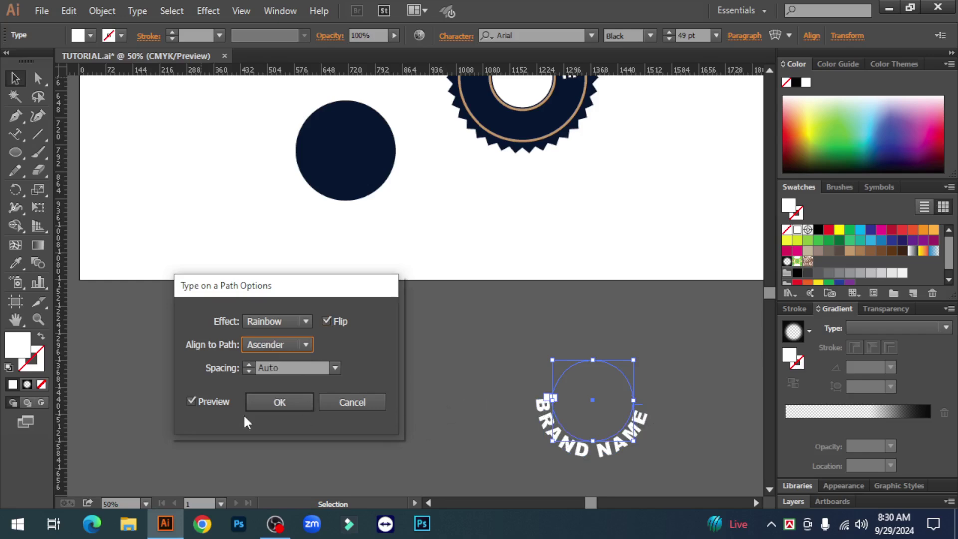
pyautogui.click(280, 402)
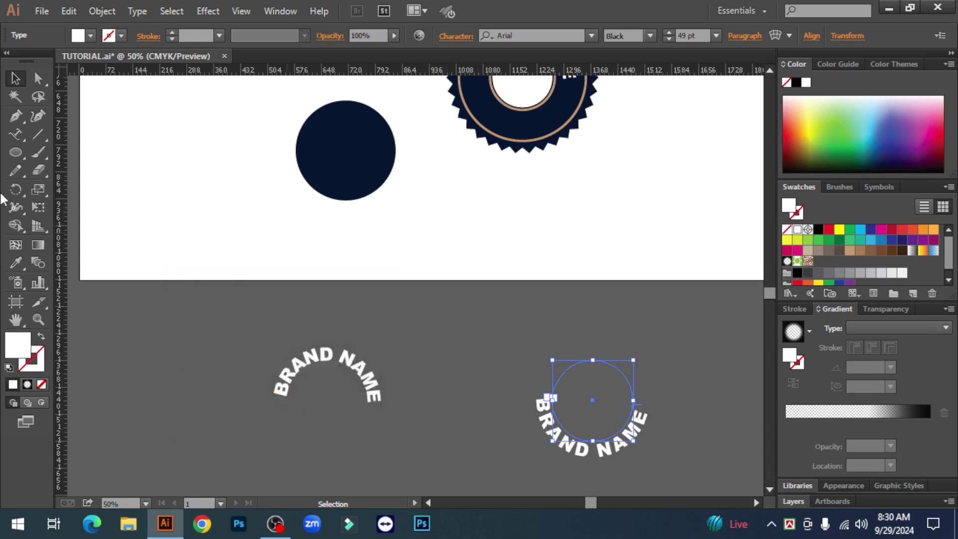
# Replace the flipped copy's text with YOUR LOGO HERE
pyautogui.click(15, 134)
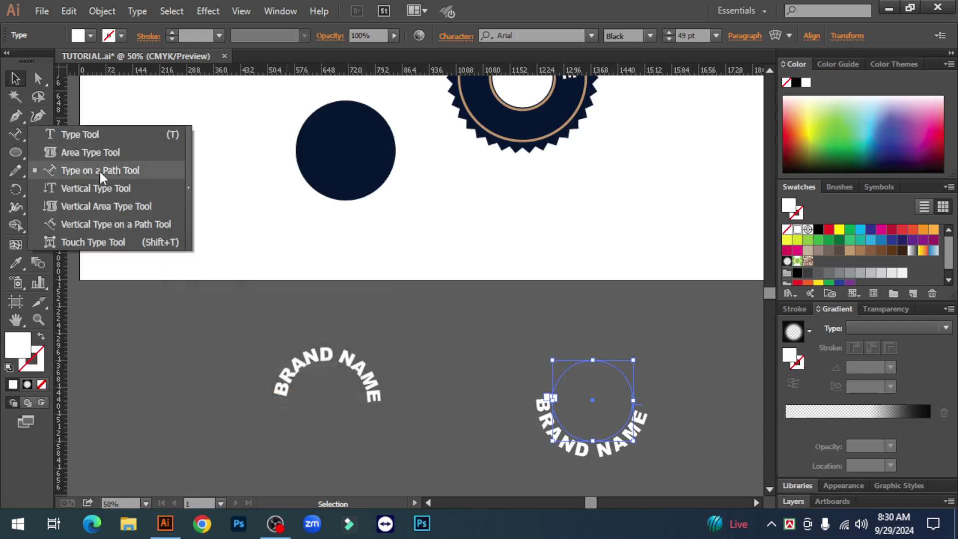
pyautogui.click(130, 172)
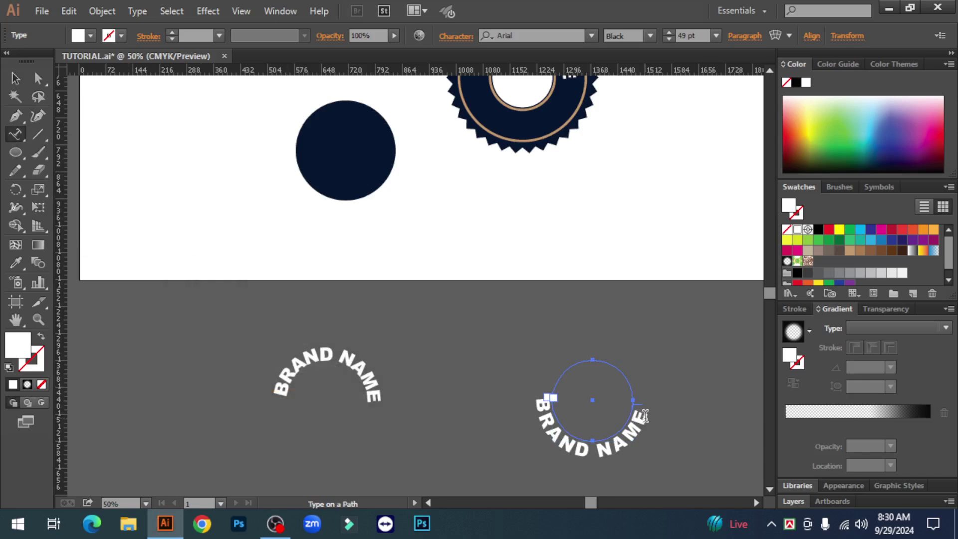
pyautogui.moveTo(645, 416); pyautogui.dragTo(538, 402)
pyautogui.tripleClick(537, 402)
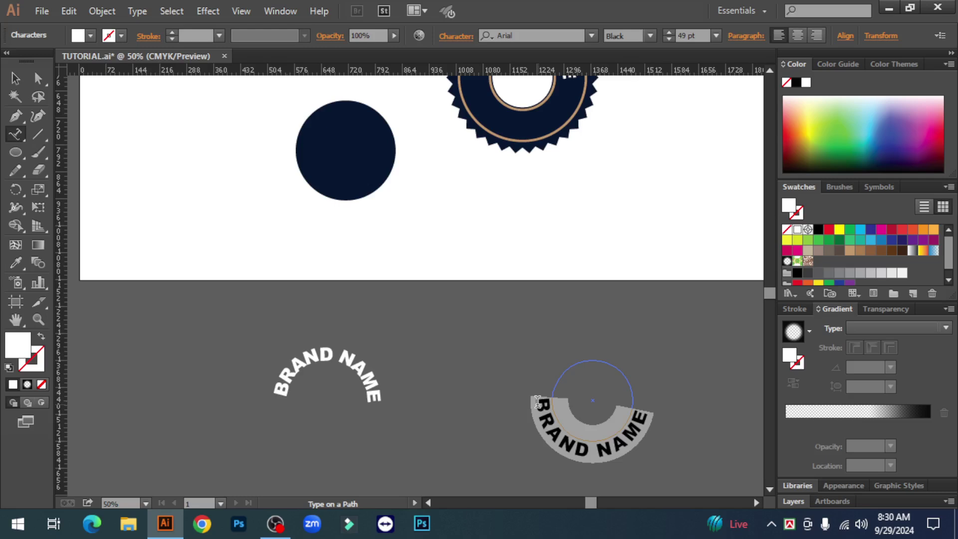
pyautogui.write('YOUR LO')
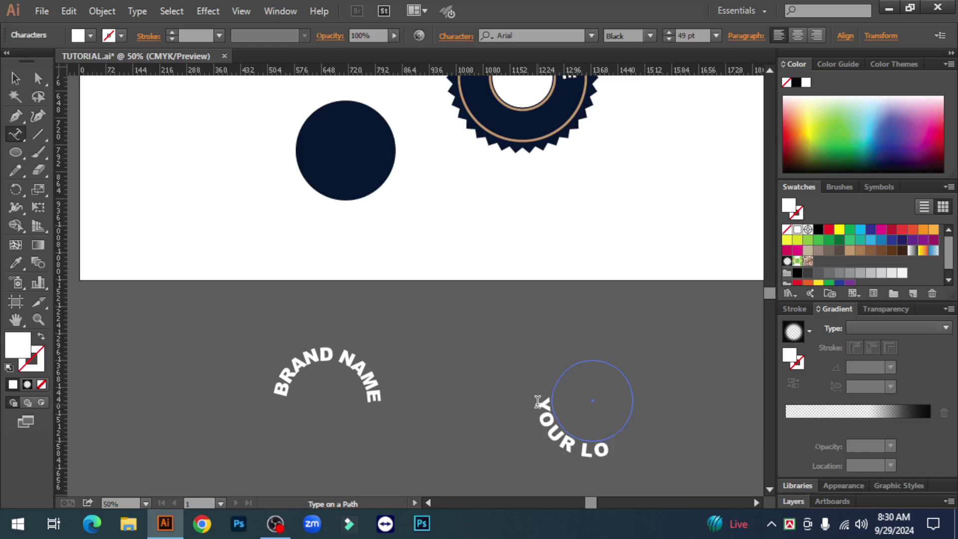
pyautogui.write('GO HERE')
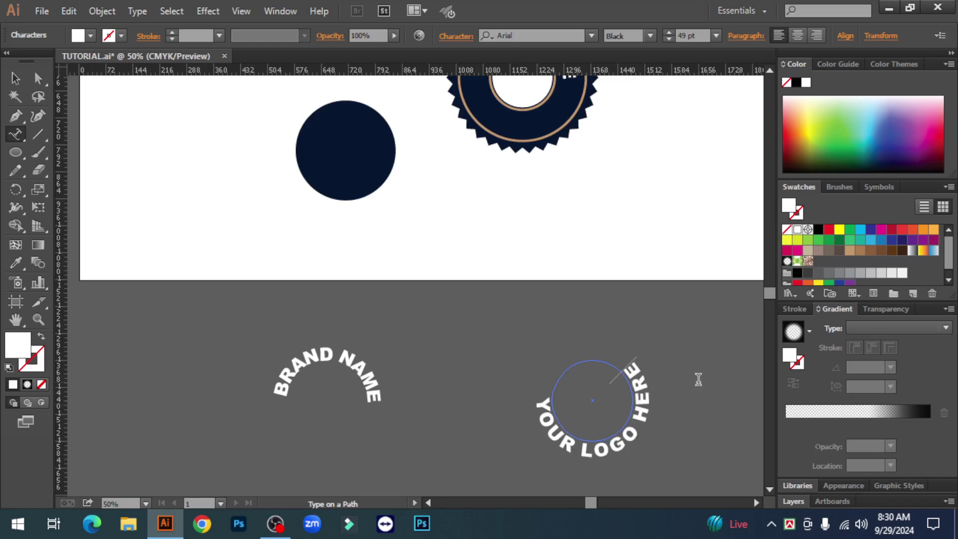
# Reduce the font size of the YOUR LOGO HERE text to 29 pt
pyautogui.moveTo(638, 361); pyautogui.dragTo(532, 395)
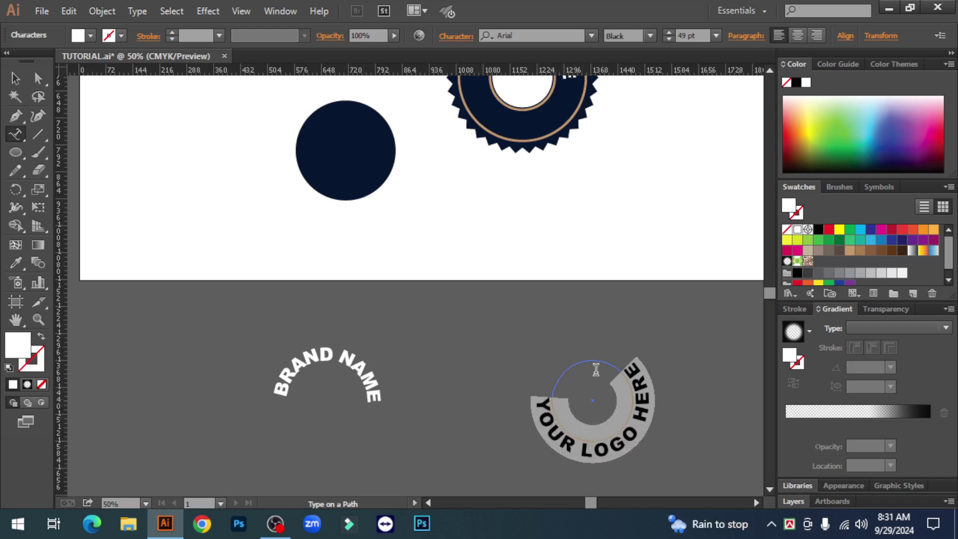
pyautogui.click(668, 39)
pyautogui.click(669, 39)
pyautogui.click(668, 39)
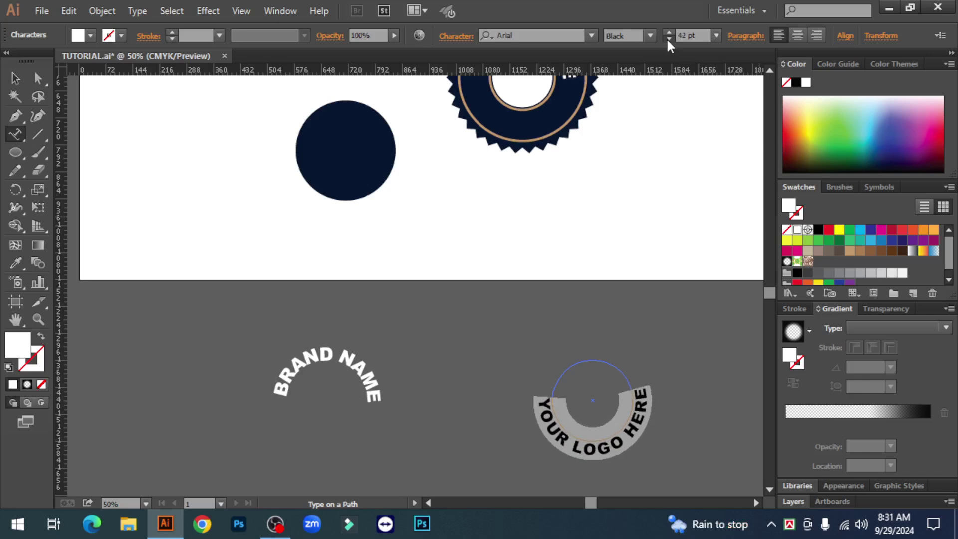
pyautogui.click(668, 39)
pyautogui.click(668, 38)
pyautogui.click(668, 38)
pyautogui.click(669, 38)
pyautogui.click(669, 39)
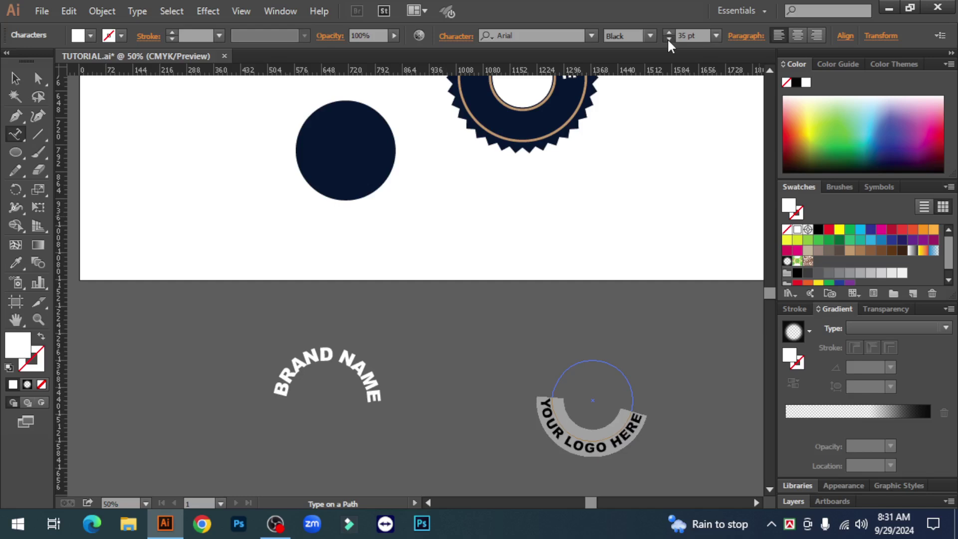
pyautogui.click(668, 39)
pyautogui.click(668, 38)
pyautogui.click(668, 39)
pyautogui.click(669, 39)
pyautogui.click(668, 39)
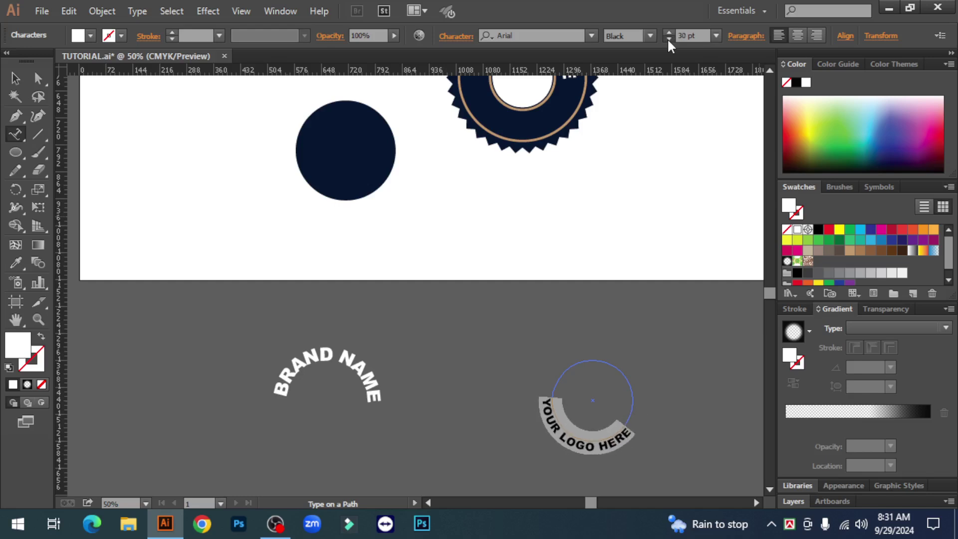
pyautogui.click(668, 39)
pyautogui.click(547, 397)
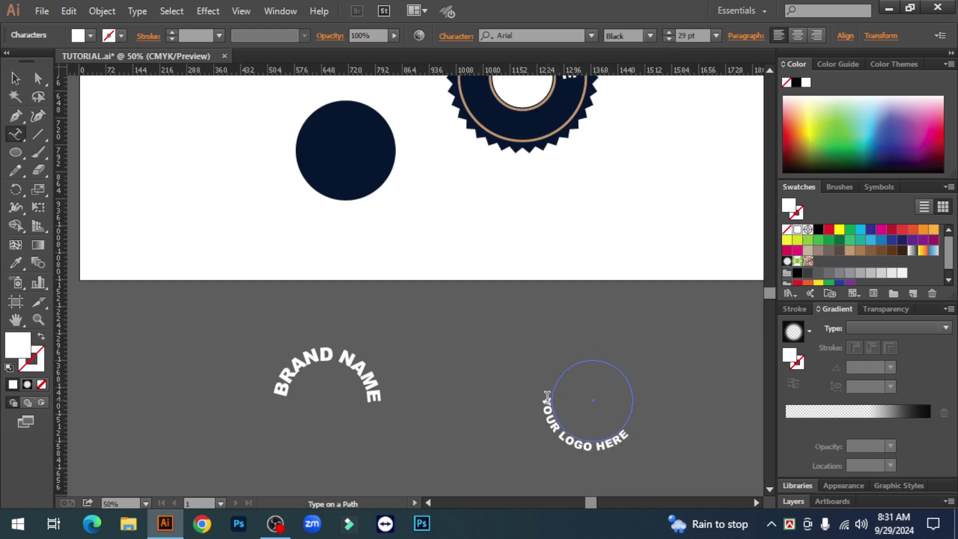
# Try to shift the YOUR LOGO HERE text along its circular path
pyautogui.click(16, 79)
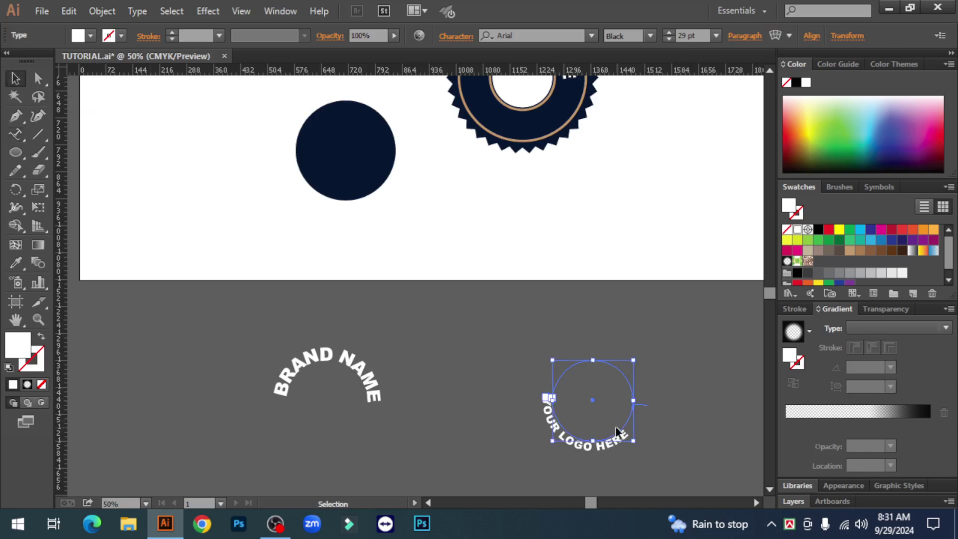
pyautogui.click(651, 394)
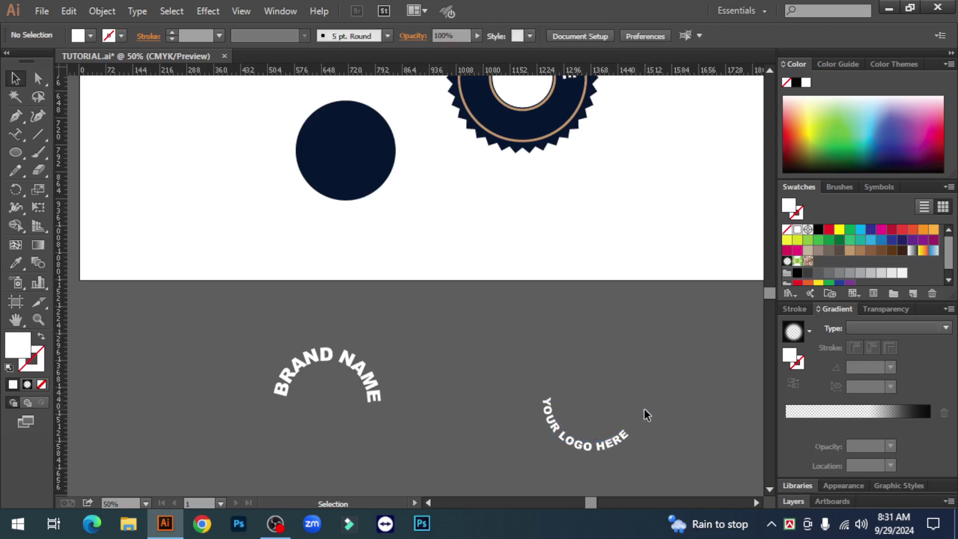
pyautogui.click(616, 452)
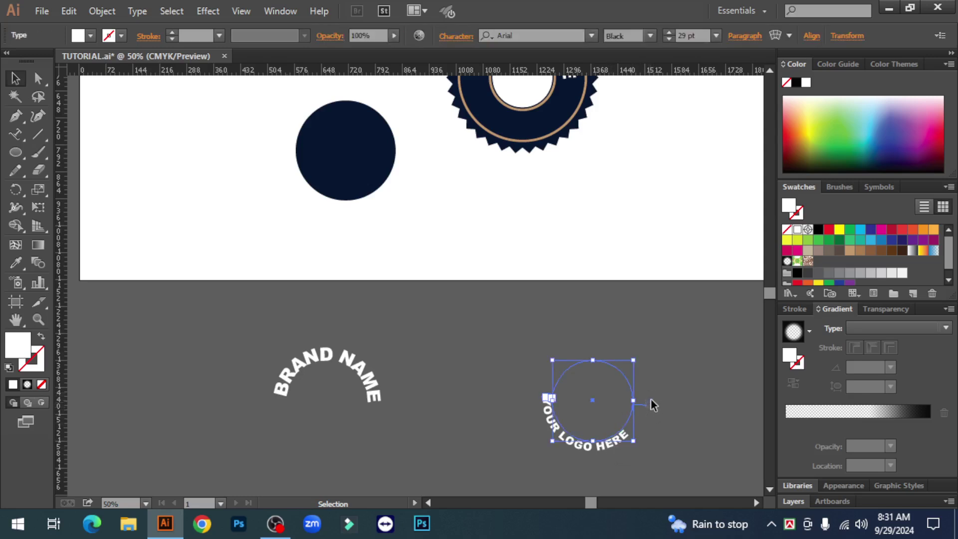
pyautogui.click(650, 402)
pyautogui.click(594, 445)
pyautogui.moveTo(642, 404); pyautogui.dragTo(583, 431)
pyautogui.click(569, 400)
pyautogui.click(443, 314)
pyautogui.click(377, 223)
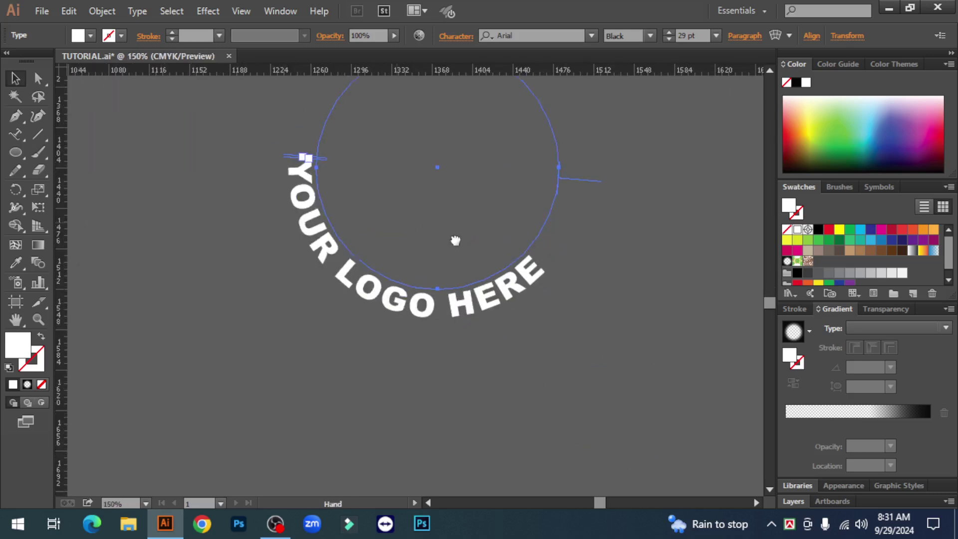
pyautogui.moveTo(392, 217); pyautogui.dragTo(513, 268)
pyautogui.moveTo(716, 229)
pyautogui.mouseDown()
pyautogui.moveTo(731, 199)
pyautogui.moveTo(733, 235)
pyautogui.mouseUp()
pyautogui.hotkey('ctrl', 'z')
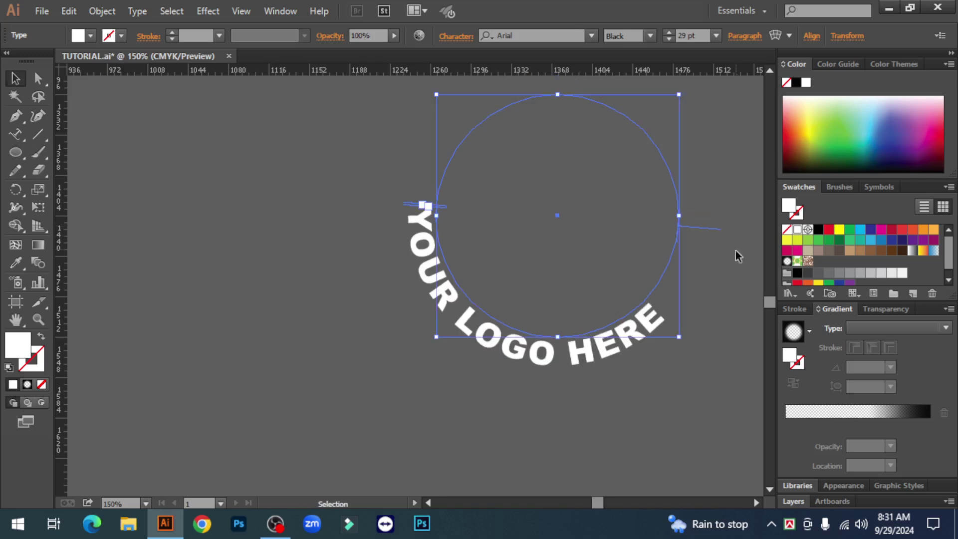
# Slide the YOUR LOGO HERE text along its circular path until it sits centred on the lower arc
pyautogui.click(707, 366)
pyautogui.click(577, 354)
pyautogui.moveTo(405, 209); pyautogui.dragTo(415, 259)
pyautogui.click(588, 378)
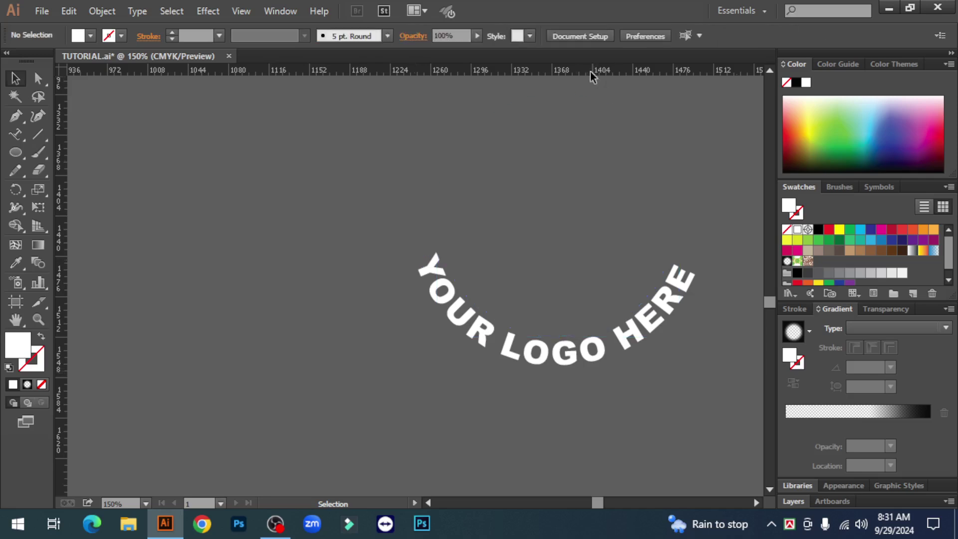
# Add a horizontal guide just above the ends of the YOUR LOGO HERE text and fine-tune the text's position on its path until both ends are level
pyautogui.moveTo(591, 72); pyautogui.dragTo(604, 252)
pyautogui.click(670, 313)
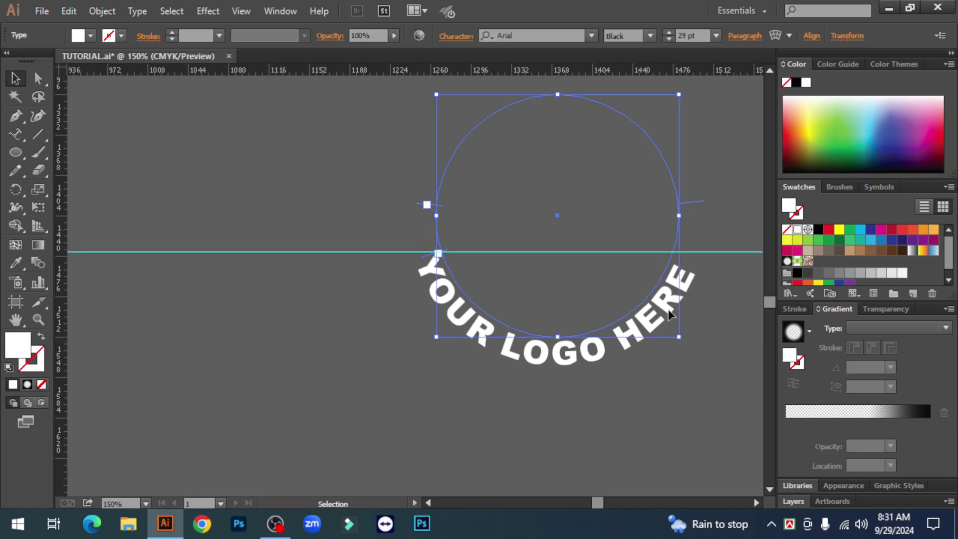
pyautogui.click(680, 381)
pyautogui.click(572, 361)
pyautogui.moveTo(423, 256); pyautogui.dragTo(429, 262)
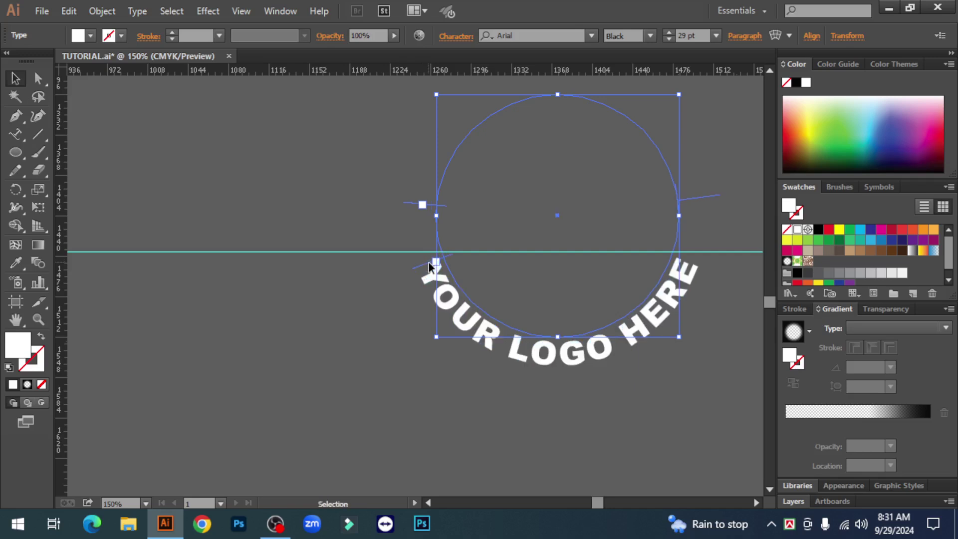
pyautogui.click(552, 406)
# Delete the horizontal guide above the YOUR LOGO HERE text
pyautogui.hotkey('ctrl', '-')
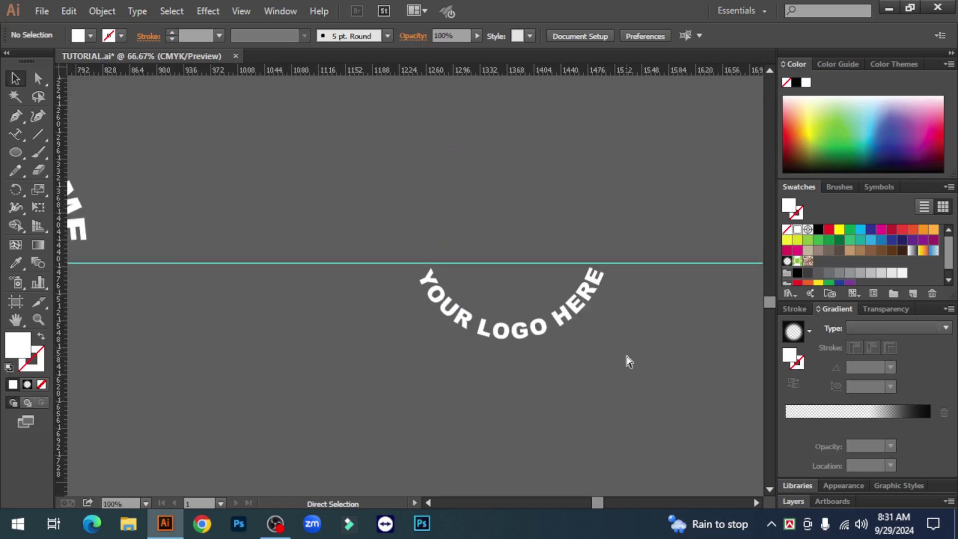
pyautogui.hotkey('ctrl', '-')
pyautogui.moveTo(625, 358); pyautogui.dragTo(686, 294)
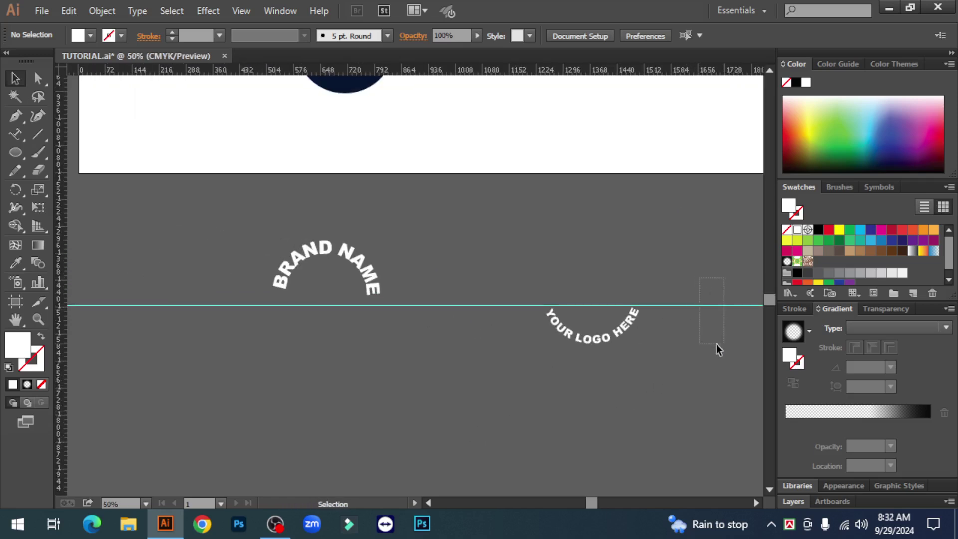
pyautogui.moveTo(716, 344); pyautogui.dragTo(716, 344)
pyautogui.press('Delete')
# Align the BRAND NAME and YOUR LOGO HERE circles to each other by their horizontal and vertical centres
pyautogui.moveTo(278, 228); pyautogui.dragTo(625, 351)
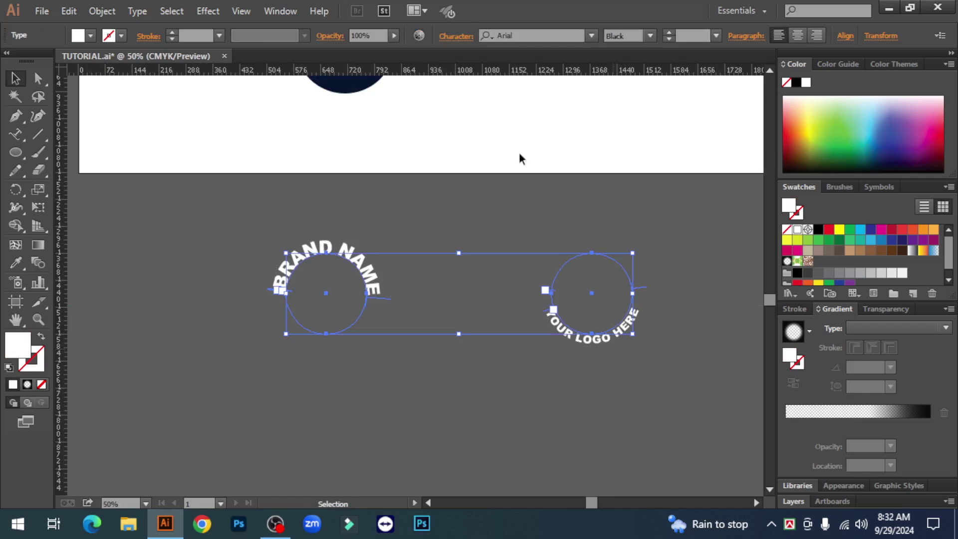
pyautogui.click(843, 37)
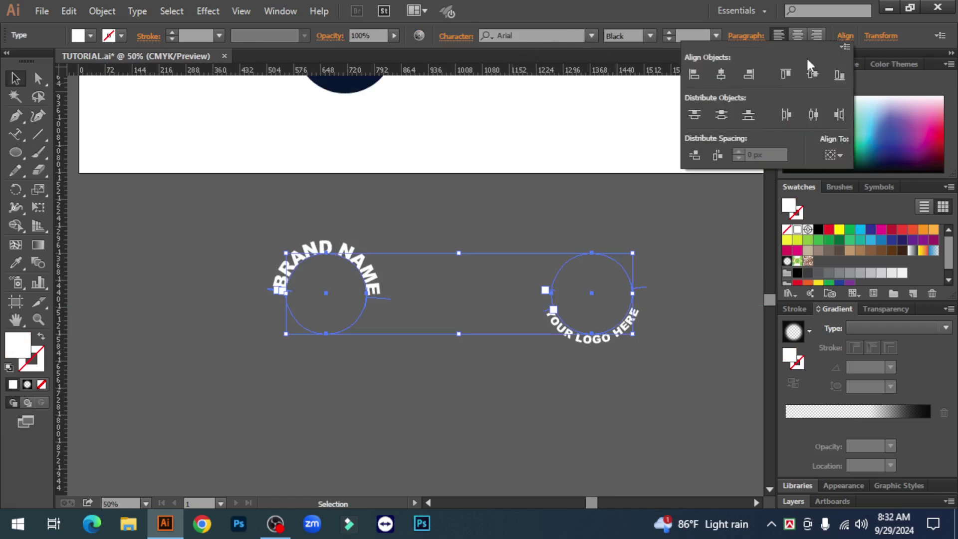
pyautogui.click(721, 76)
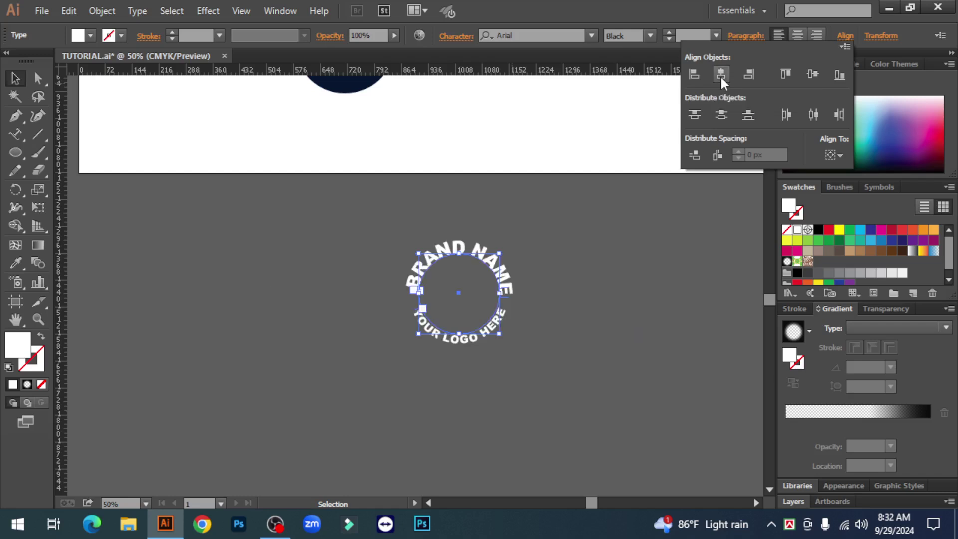
pyautogui.click(811, 76)
pyautogui.click(570, 364)
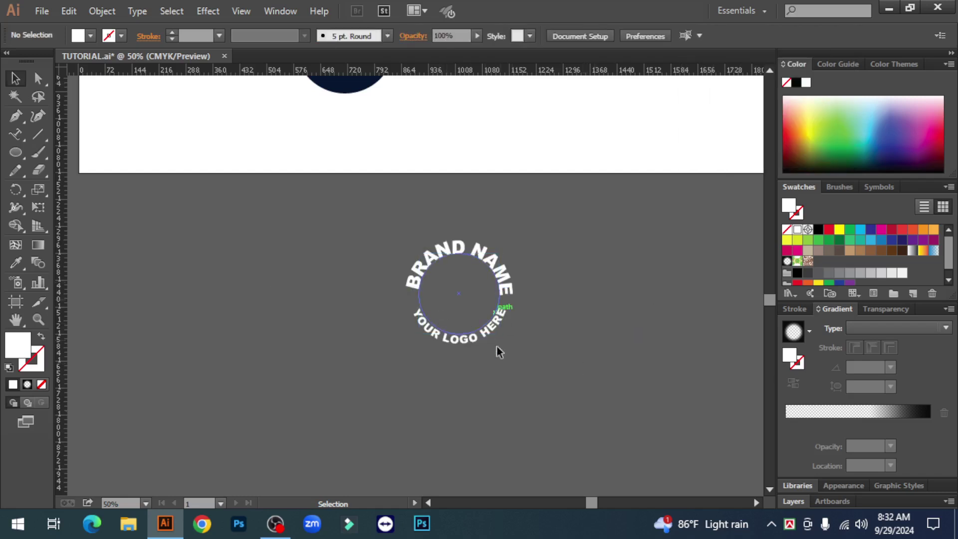
# Remove the original BRAND NAME text from the unfinished badge on the artboard
pyautogui.hotkey('ctrl', '-')
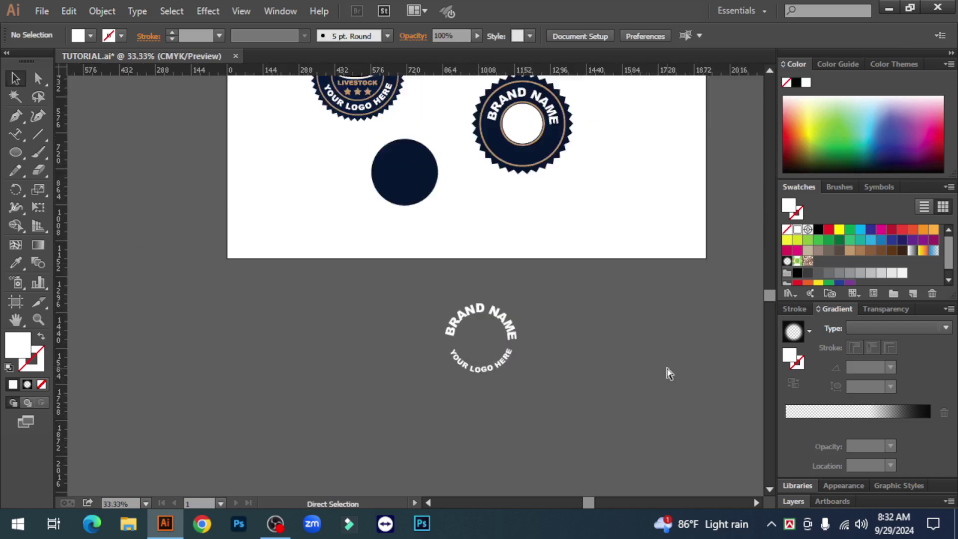
pyautogui.keyDown('ctrl'); pyautogui.click(478, 327); pyautogui.keyUp('ctrl')
pyautogui.moveTo(569, 223); pyautogui.dragTo(611, 357)
pyautogui.click(543, 116)
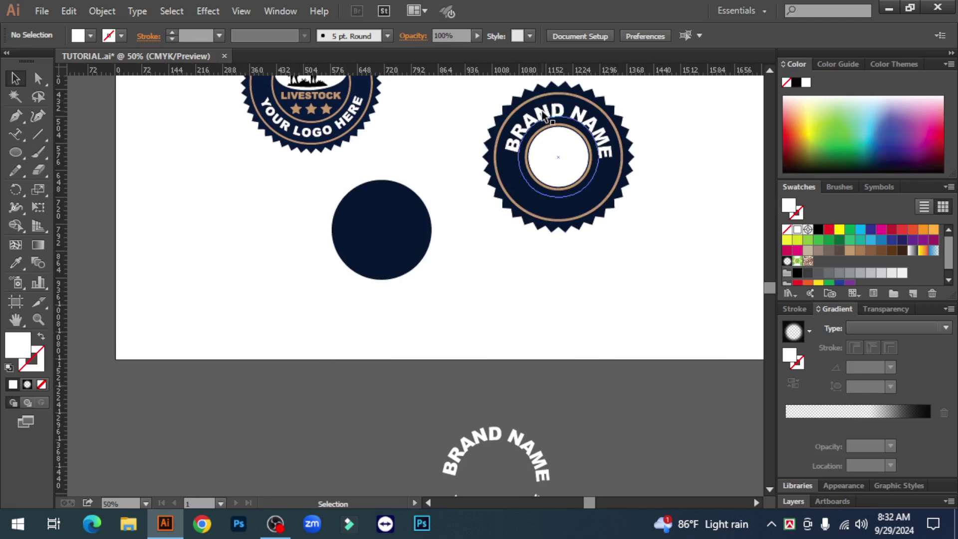
pyautogui.click(664, 218)
# Move the aligned BRAND NAME and YOUR LOGO HERE texts together onto the centre of the badge
pyautogui.scroll(-3, 472, 391)
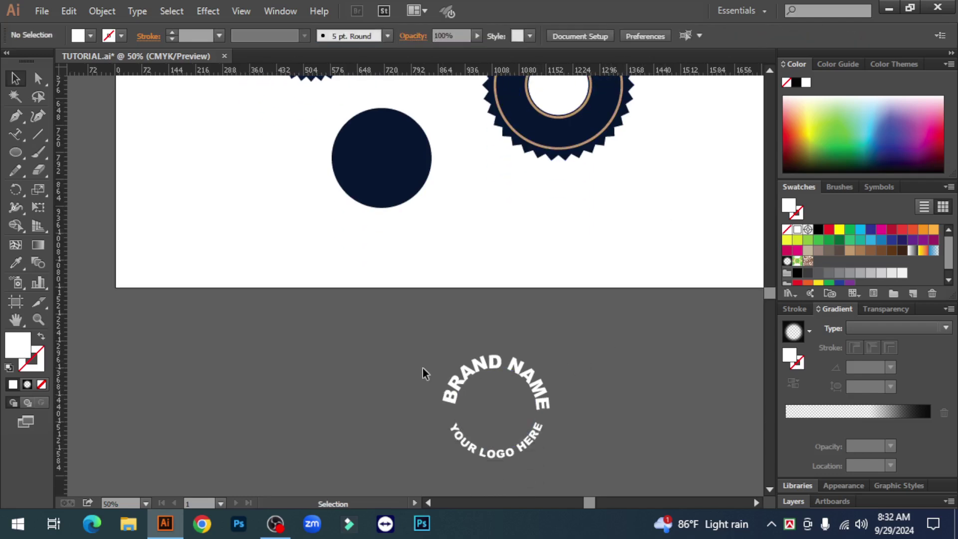
pyautogui.click(554, 482)
pyautogui.scroll(2, 573, 429)
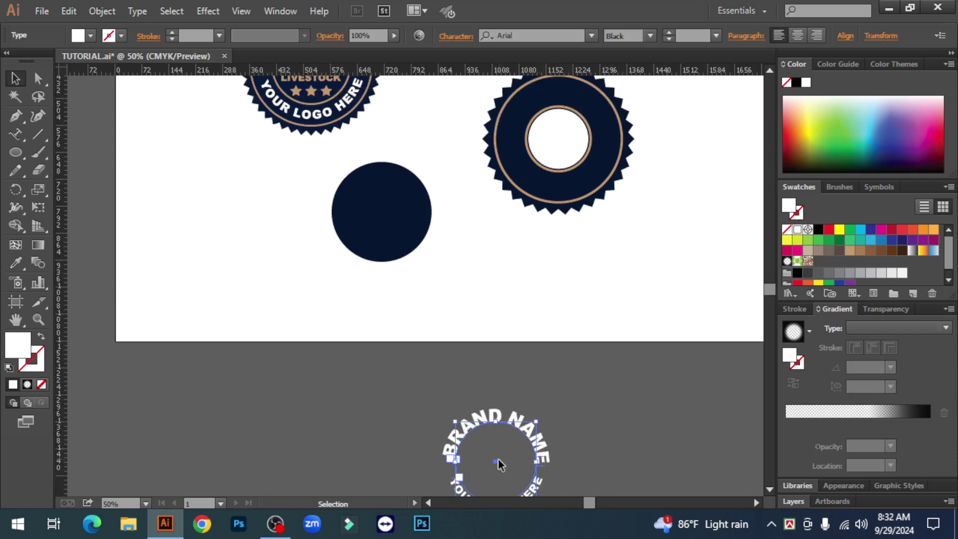
pyautogui.moveTo(495, 466); pyautogui.dragTo(556, 136)
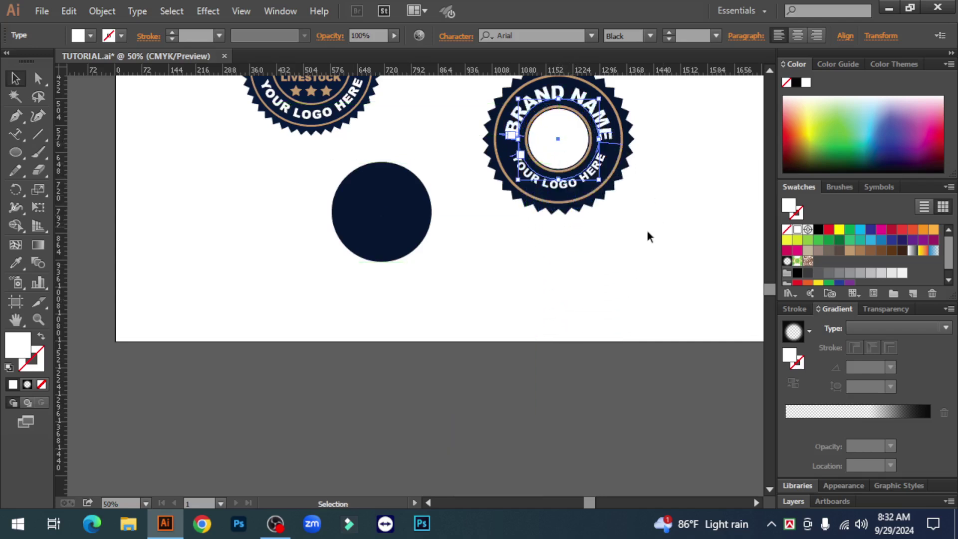
# Scale both curved texts up slightly from the centre so they fit between the badge's tan rings
pyautogui.press('z')
pyautogui.moveTo(580, 409); pyautogui.dragTo(628, 428)
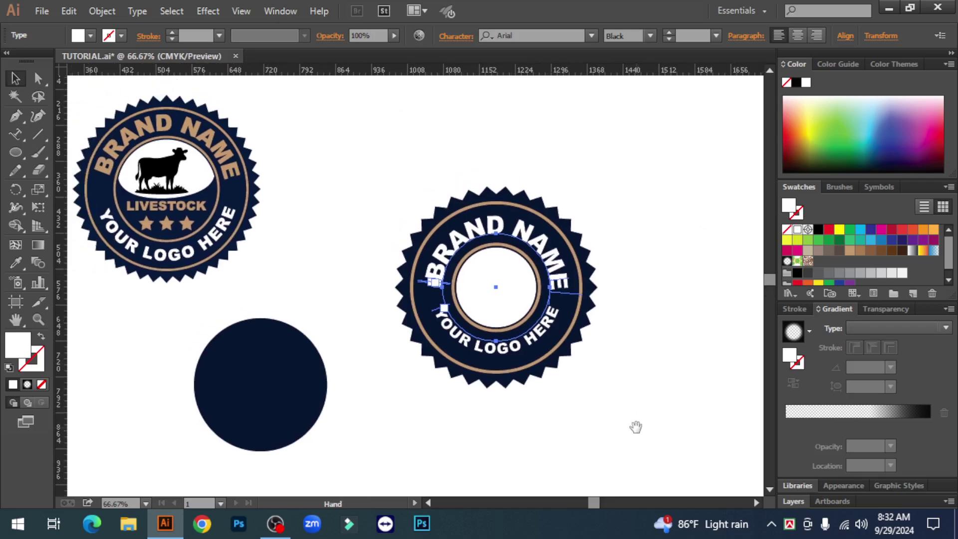
pyautogui.moveTo(553, 344); pyautogui.dragTo(558, 350)
pyautogui.click(605, 396)
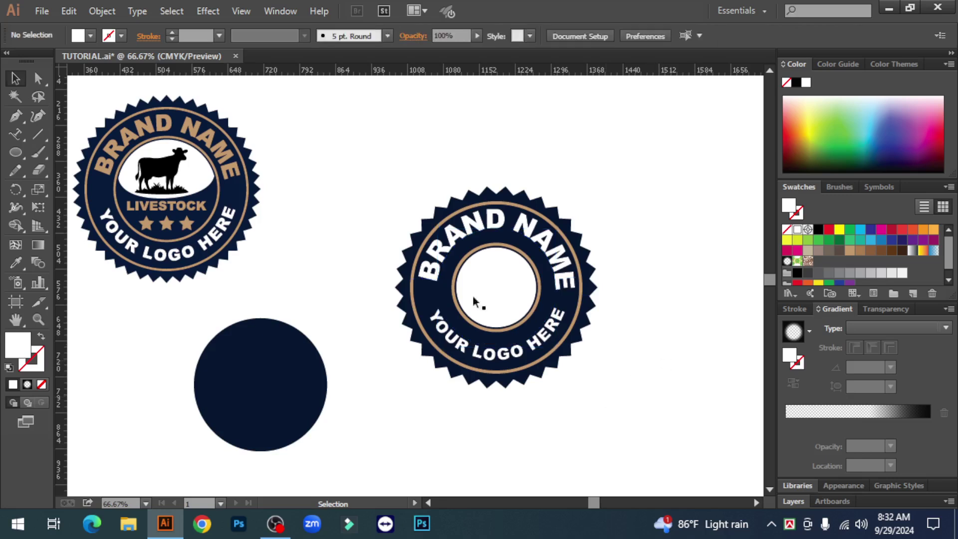
# Enlarge the inner tan ring proportionally from its centre so it sits just inside the curved texts
pyautogui.scroll(1, 480, 282)
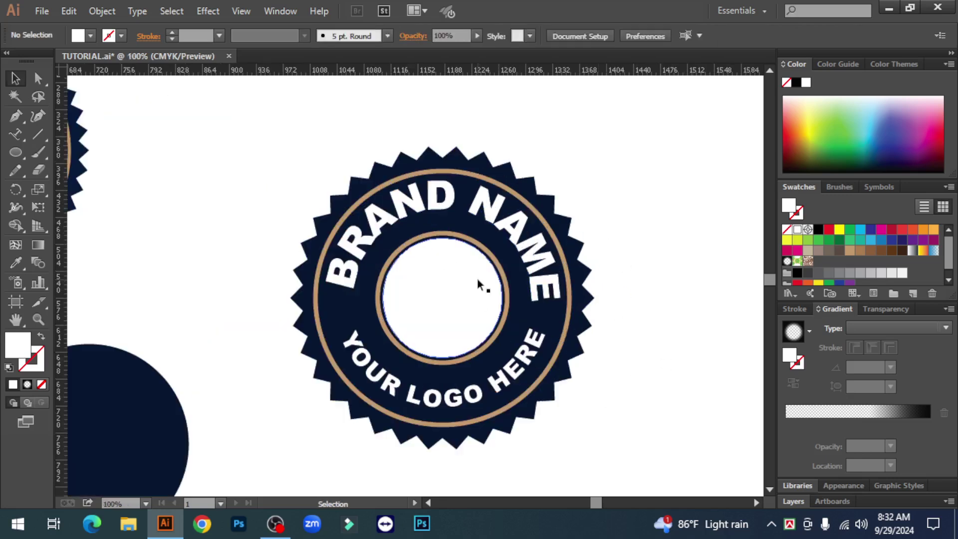
pyautogui.click(413, 240)
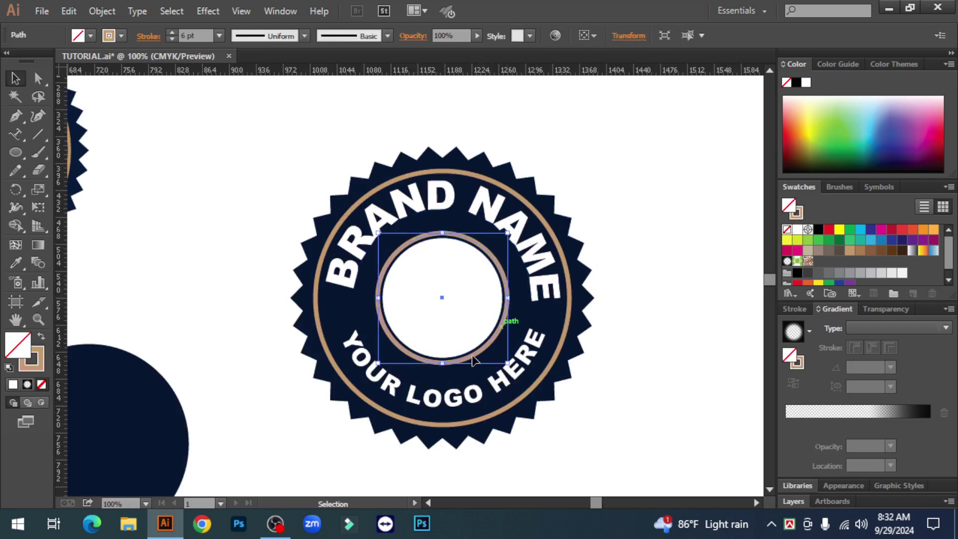
pyautogui.moveTo(506, 363); pyautogui.dragTo(526, 381)
pyautogui.click(658, 349)
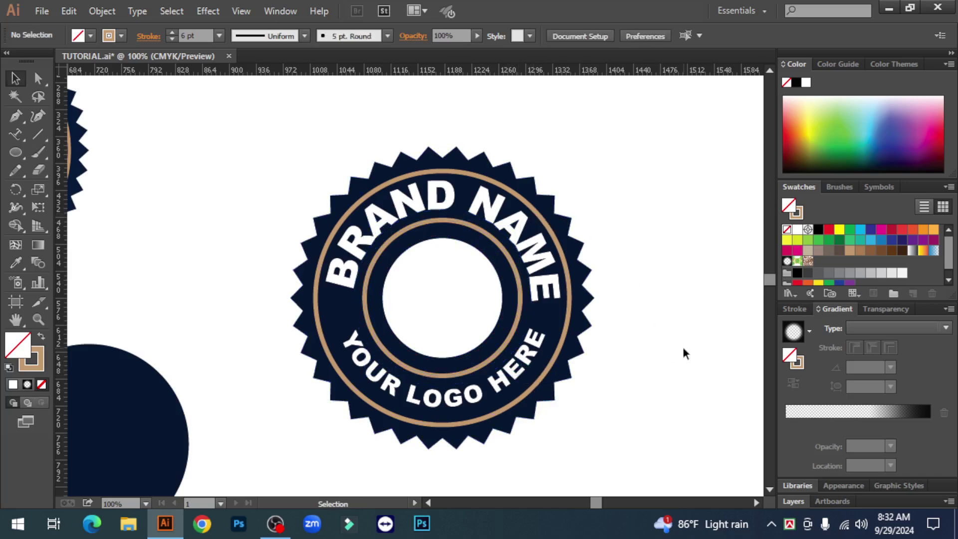
# Fill the whole area inside the inner tan ring with white, using the Shape Builder on the serrated shape and the ring
pyautogui.hotkey('ctrl', '-')
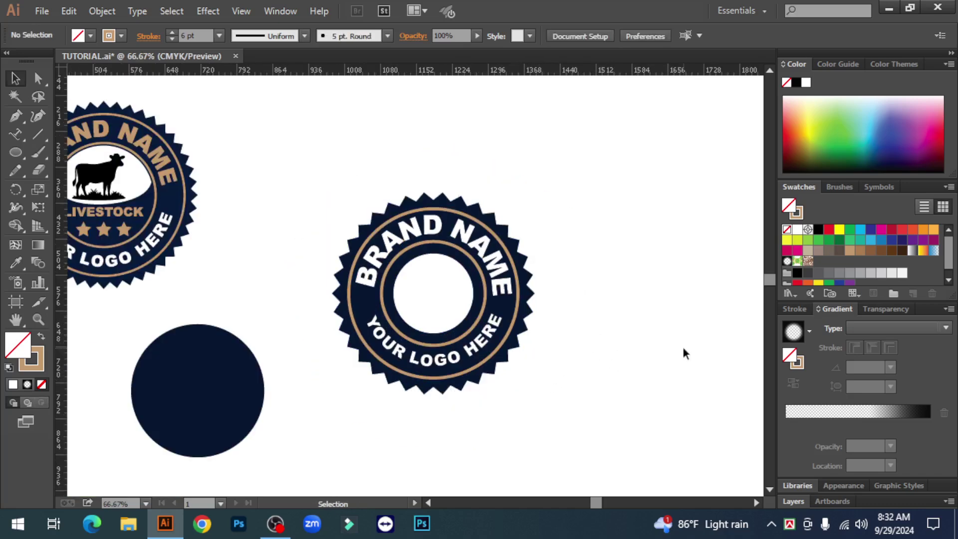
pyautogui.click(426, 198)
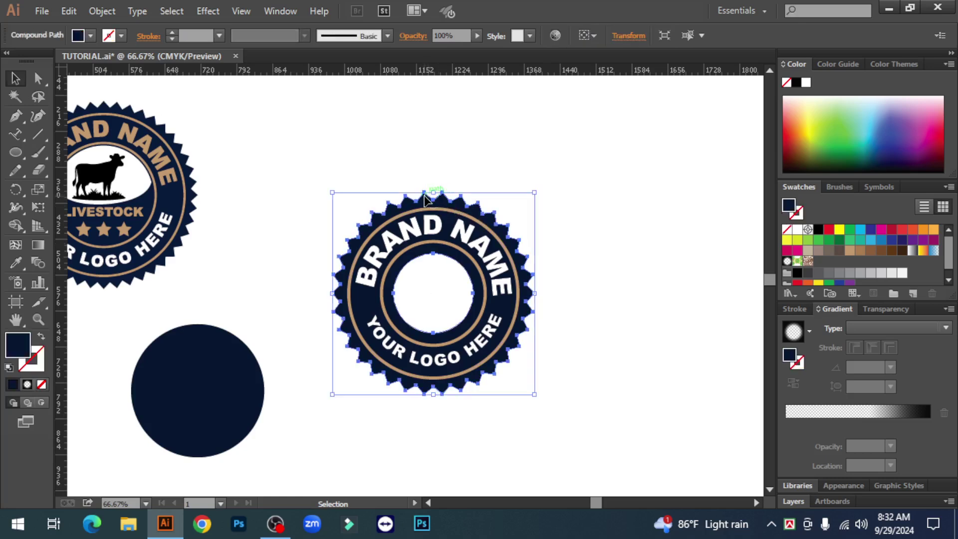
pyautogui.keyDown('shift'); pyautogui.click(406, 247); pyautogui.keyUp('shift')
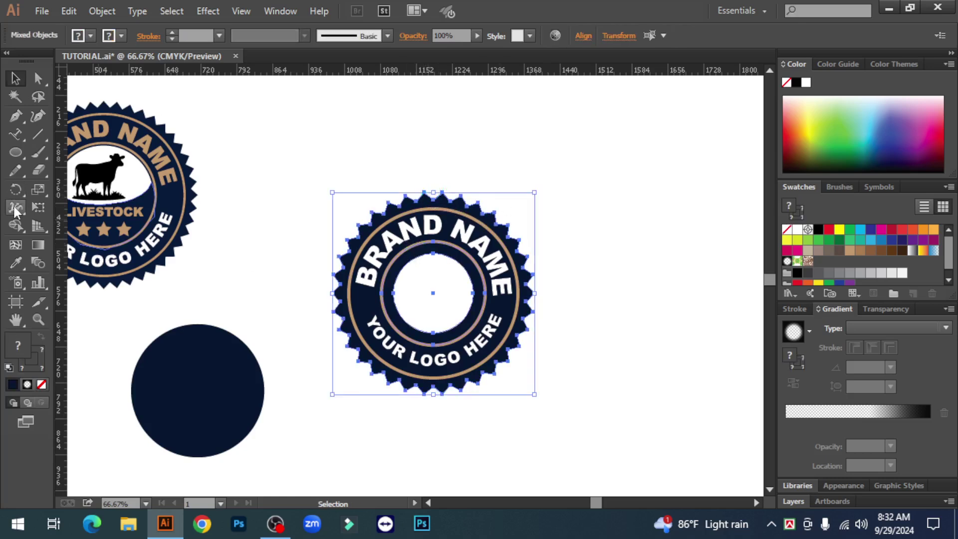
pyautogui.click(16, 226)
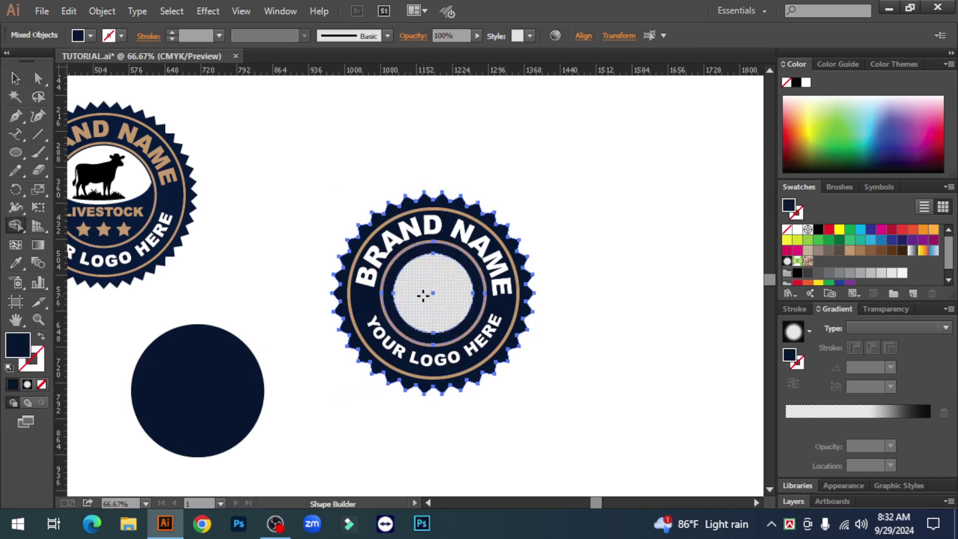
pyautogui.click(797, 230)
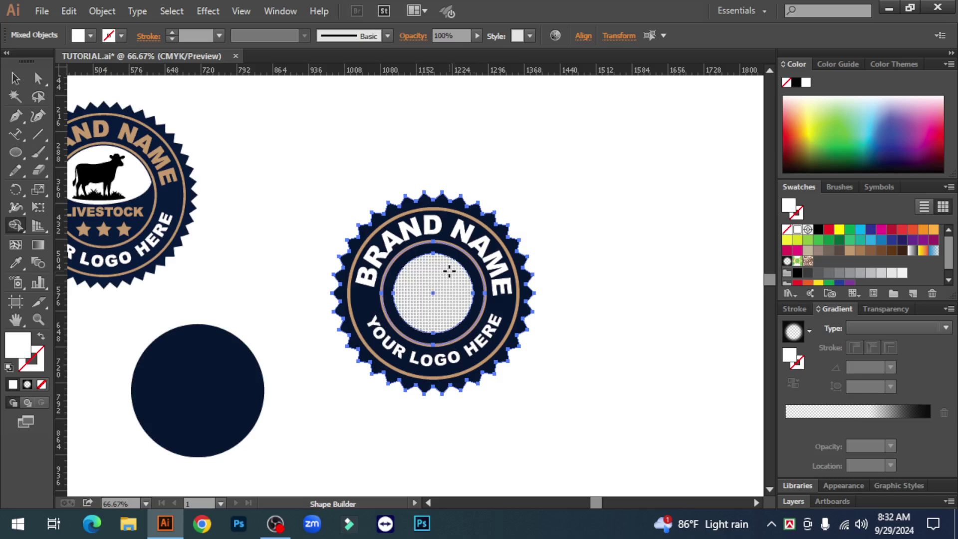
pyautogui.click(456, 260)
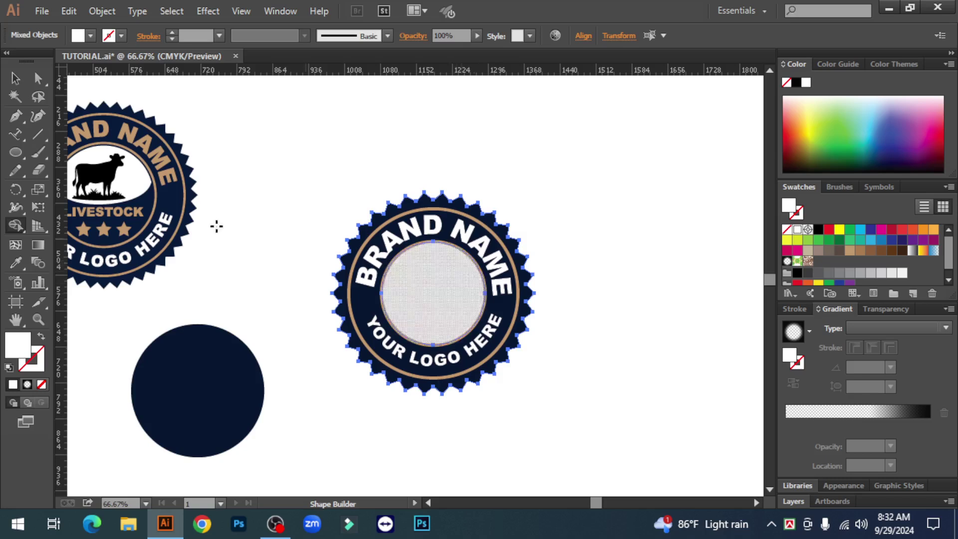
pyautogui.click(16, 77)
pyautogui.click(413, 406)
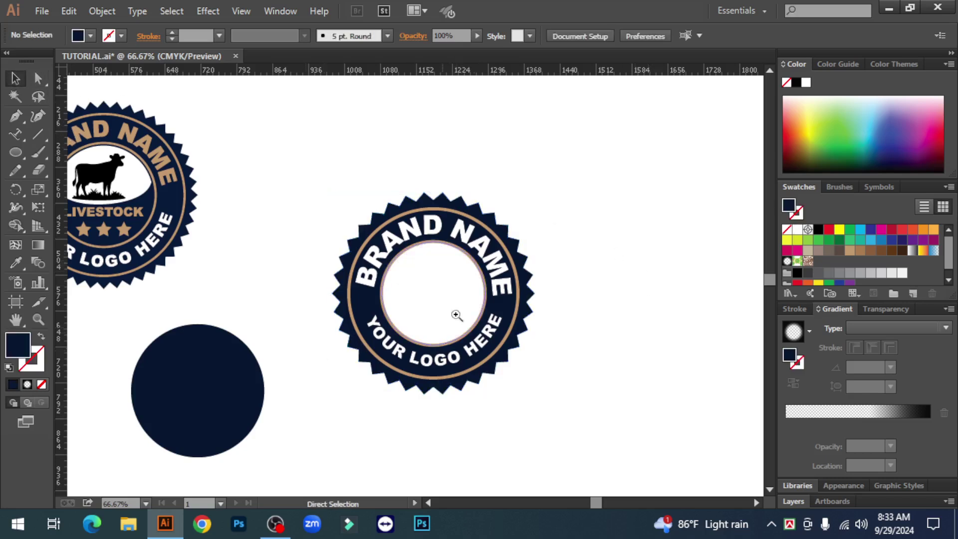
# Scale the separate navy circle down proportionally from its centre until it is slightly smaller than the badge's inner ring
pyautogui.keyDown('ctrl'); pyautogui.click(417, 297); pyautogui.keyUp('ctrl')
pyautogui.moveTo(450, 302); pyautogui.dragTo(504, 300)
pyautogui.moveTo(186, 392); pyautogui.dragTo(249, 324)
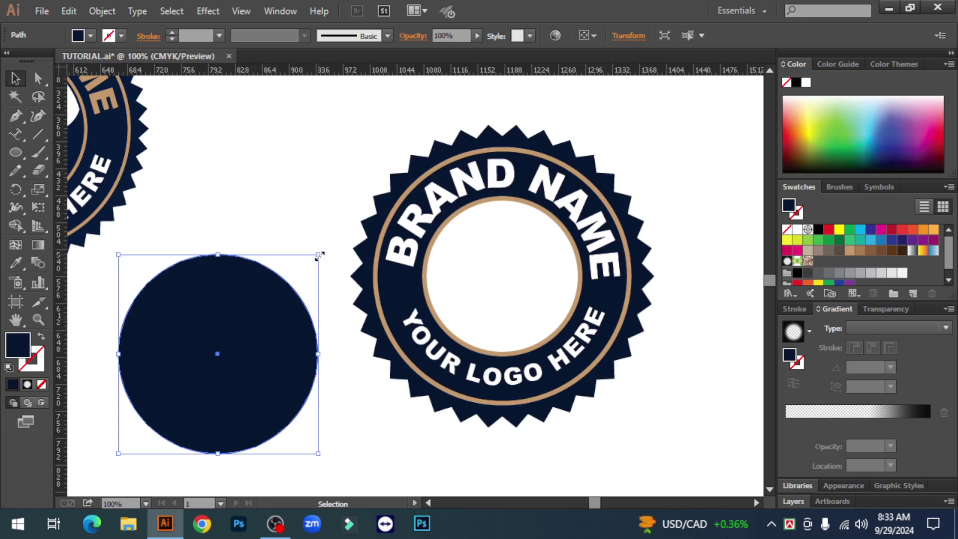
pyautogui.moveTo(319, 255); pyautogui.dragTo(292, 280)
pyautogui.click(753, 418)
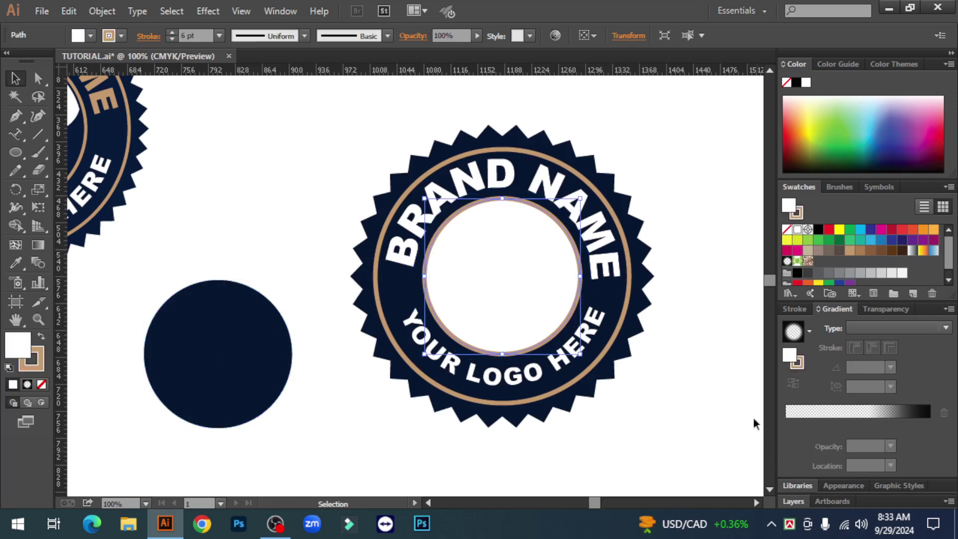
# Reduce the inner tan ring's stroke to 5 pt and enlarge the ring slightly from its centre
pyautogui.click(569, 323)
pyautogui.press('z')
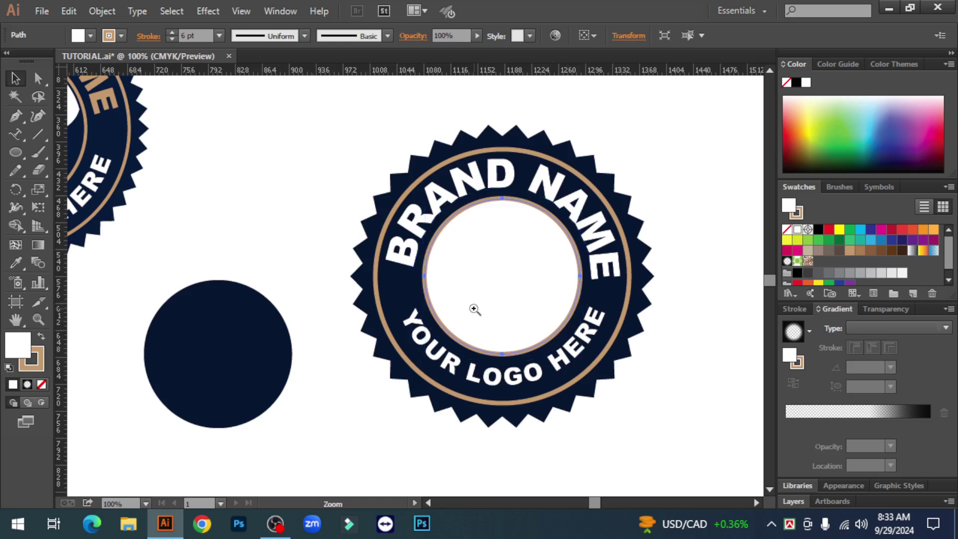
pyautogui.click(474, 309)
pyautogui.press('v')
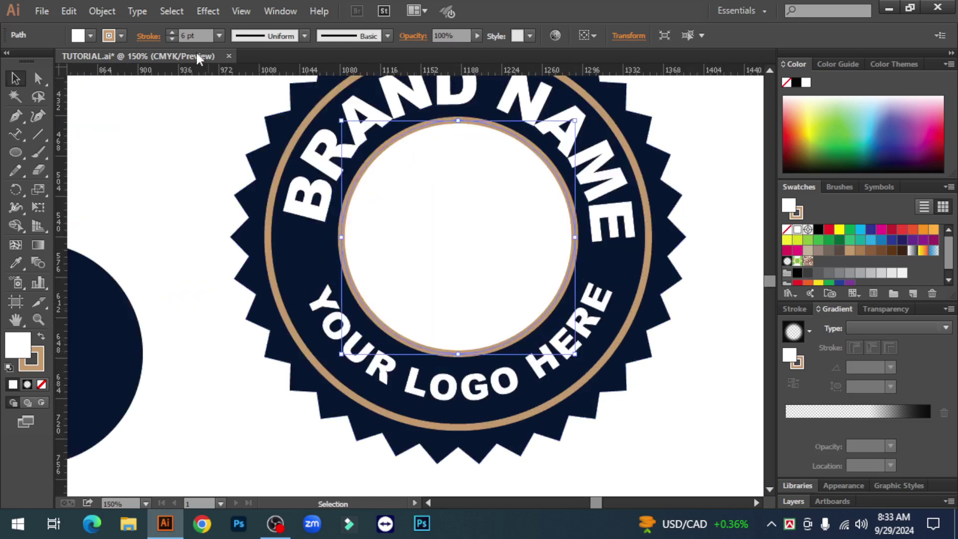
pyautogui.click(172, 38)
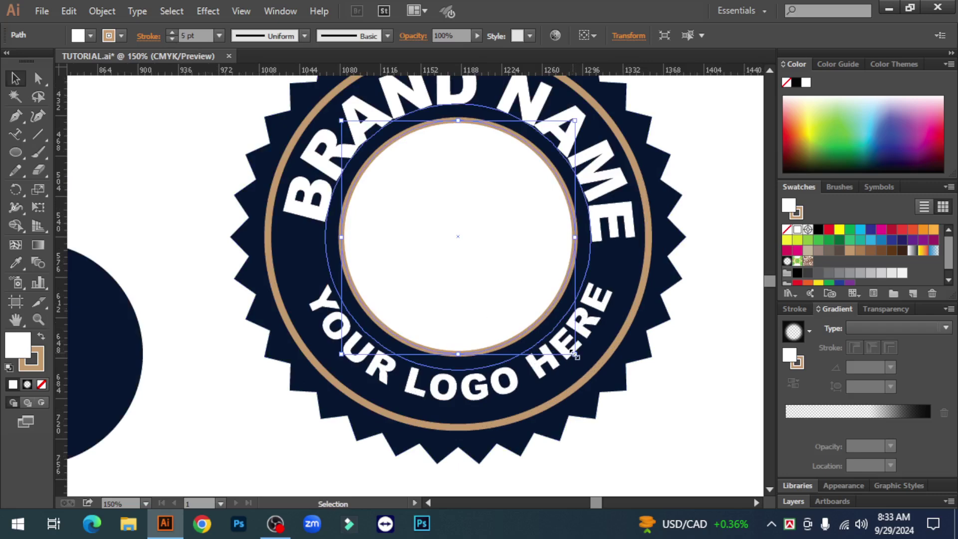
pyautogui.moveTo(575, 353); pyautogui.dragTo(579, 357)
pyautogui.click(653, 411)
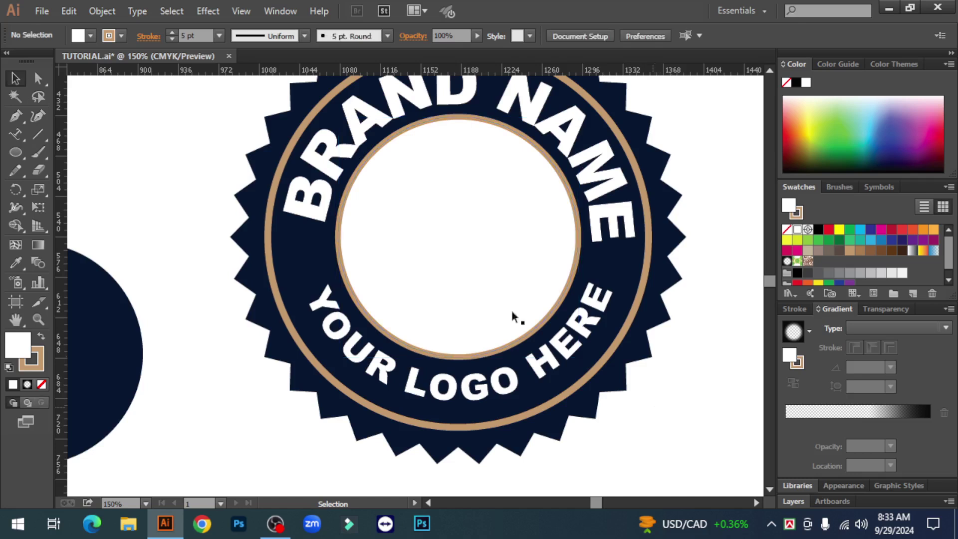
# Remove the inner tan ring's fill and scale it up slightly from its centre, leaving a thin navy band inside it
pyautogui.click(379, 150)
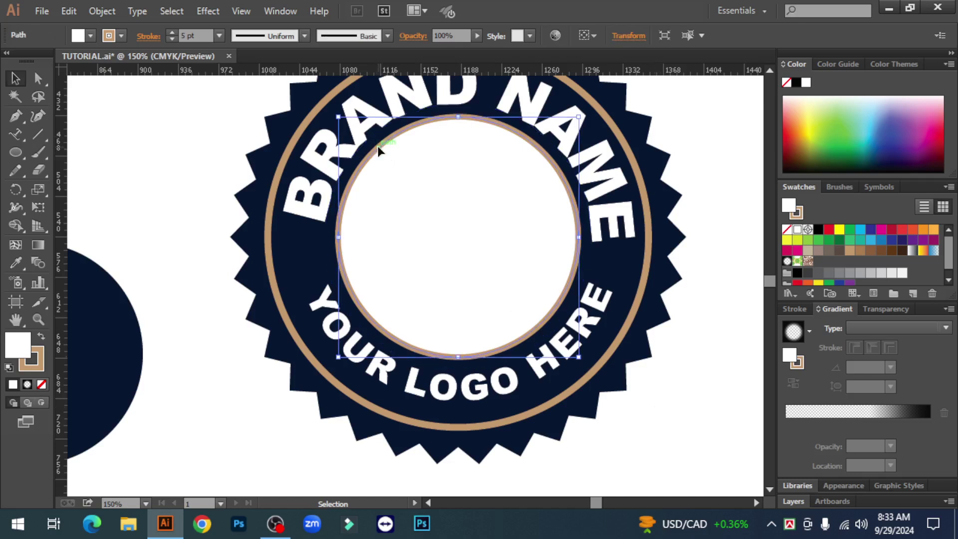
pyautogui.click(41, 384)
pyautogui.click(204, 364)
pyautogui.keyDown('ctrl'); pyautogui.click(432, 246); pyautogui.keyUp('ctrl')
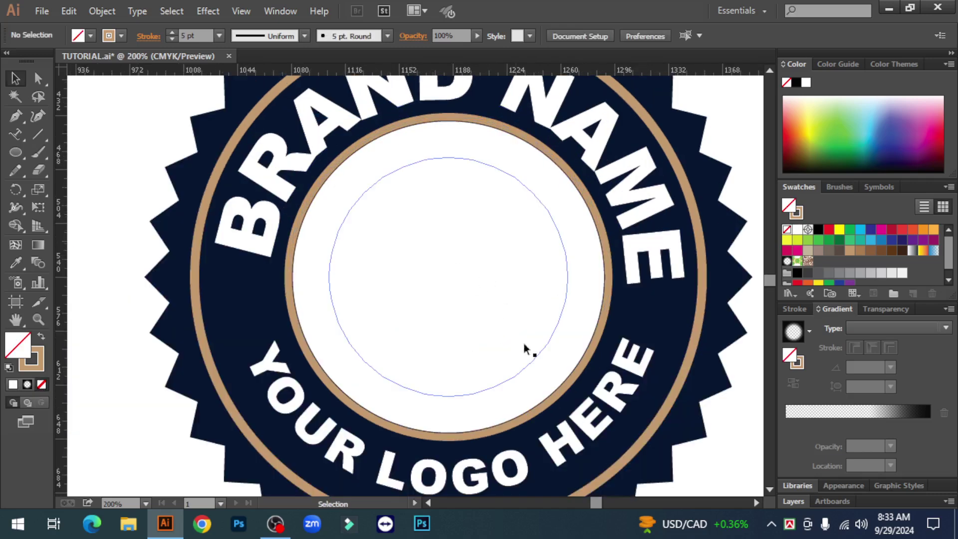
pyautogui.click(600, 409)
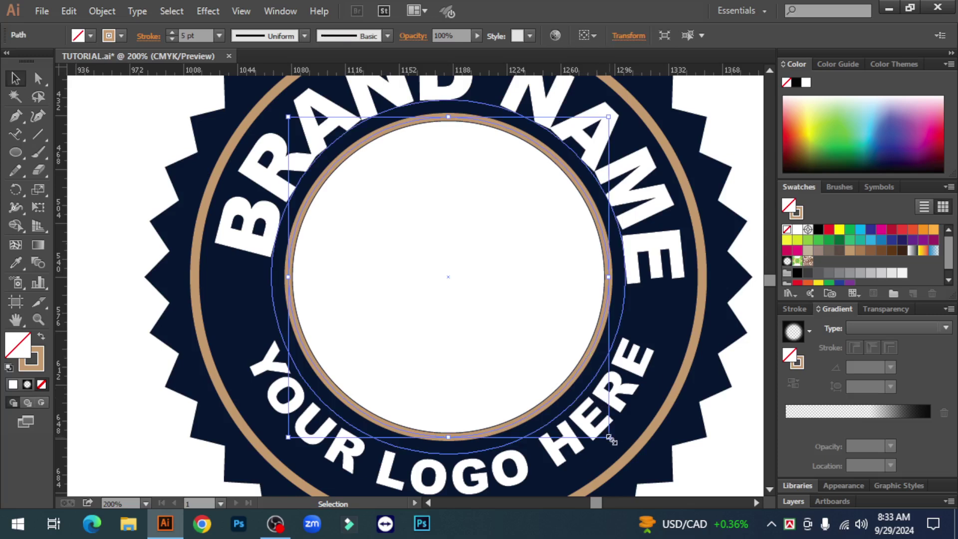
pyautogui.moveTo(610, 438); pyautogui.dragTo(616, 441)
pyautogui.click(723, 435)
pyautogui.hotkey('ctrl', '-')
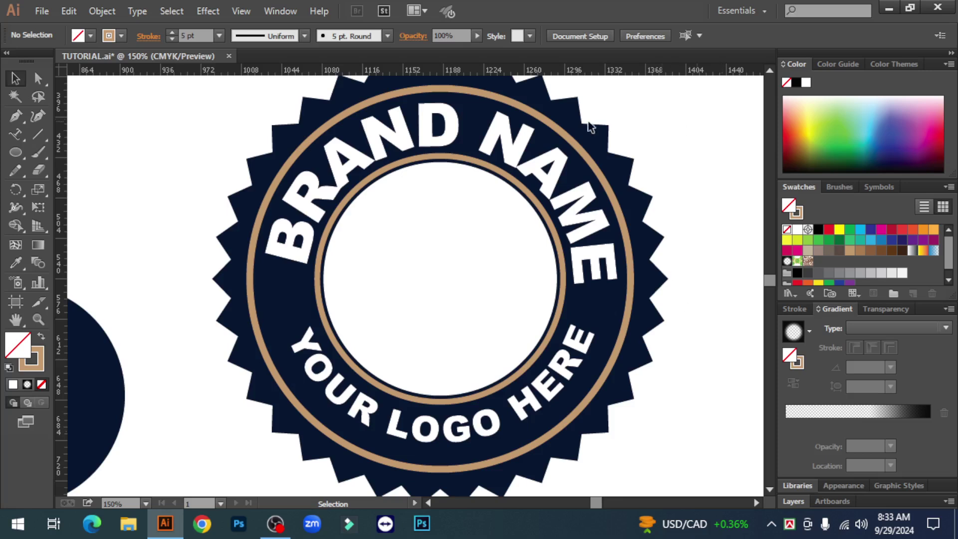
# Scale the outer tan ring down slightly and proportionally from its centre so it sits closer to the curved texts
pyautogui.scroll(1, 590, 128)
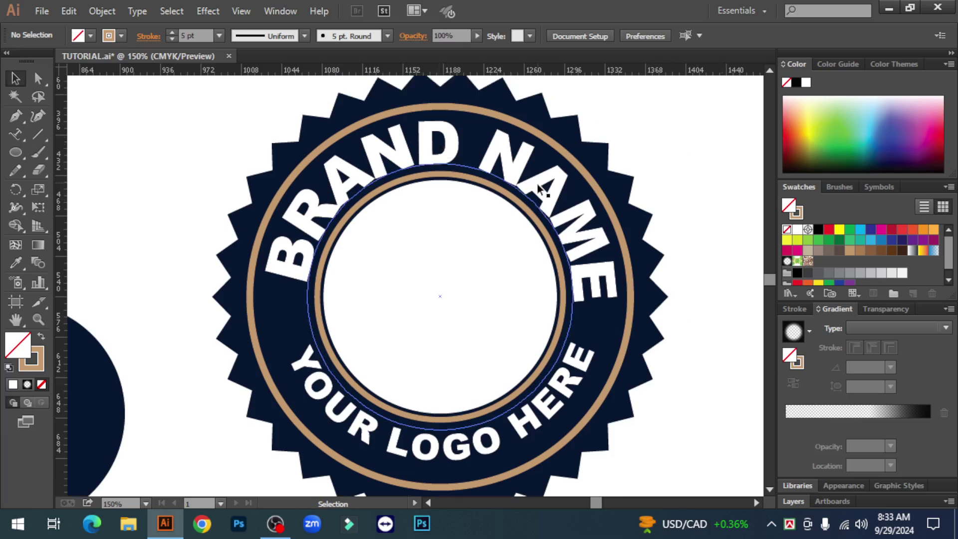
pyautogui.click(418, 109)
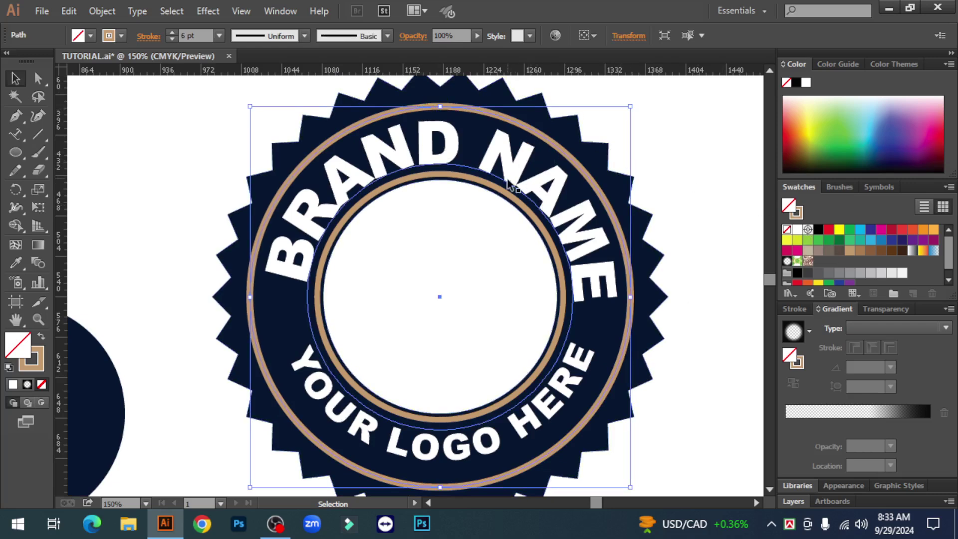
pyautogui.moveTo(631, 106); pyautogui.dragTo(669, 132)
pyautogui.click(707, 185)
pyautogui.scroll(1, 528, 185)
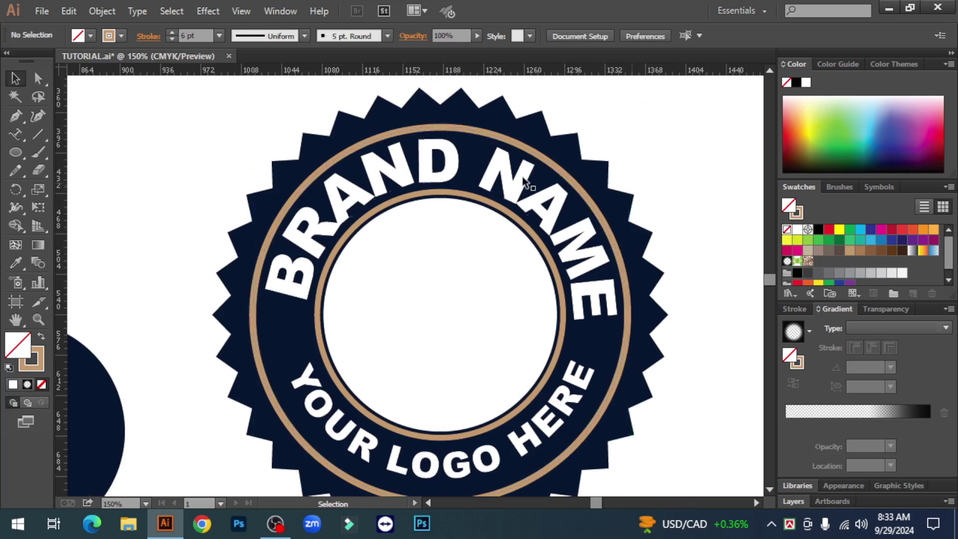
# Scale the serrated navy shape down slightly from its centre, narrowing the border outside the outer tan ring
pyautogui.click(417, 105)
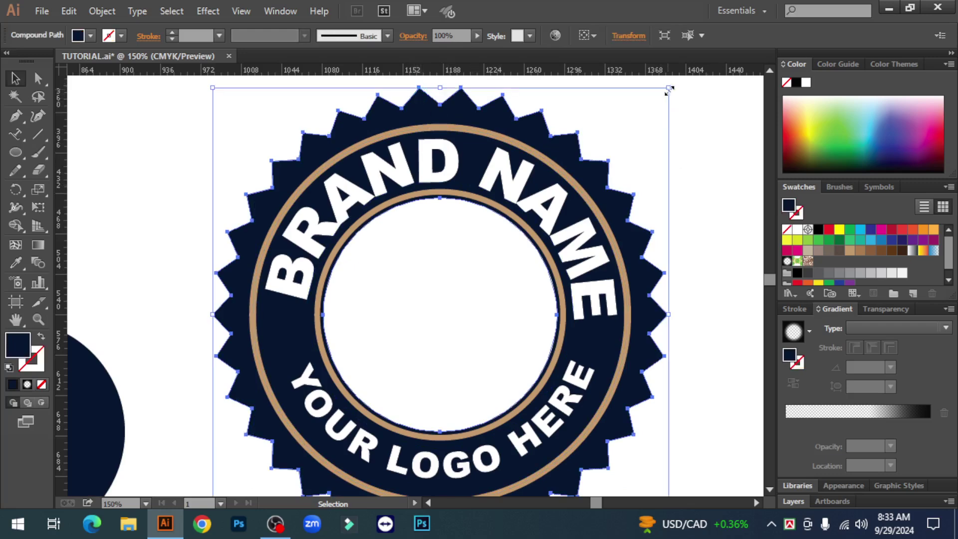
pyautogui.moveTo(668, 90); pyautogui.dragTo(664, 100)
pyautogui.click(701, 212)
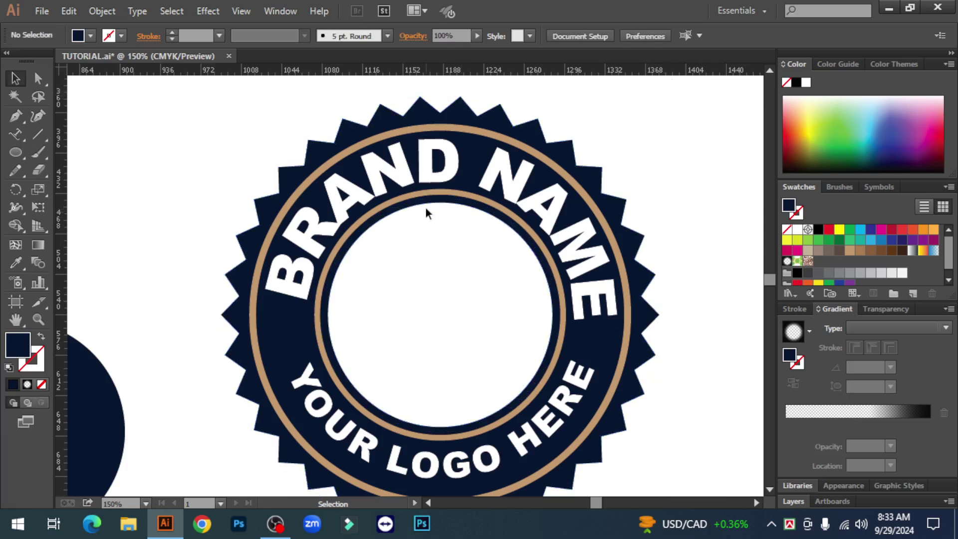
pyautogui.hotkey('ctrl', '-')
pyautogui.hotkey('ctrl', '-')
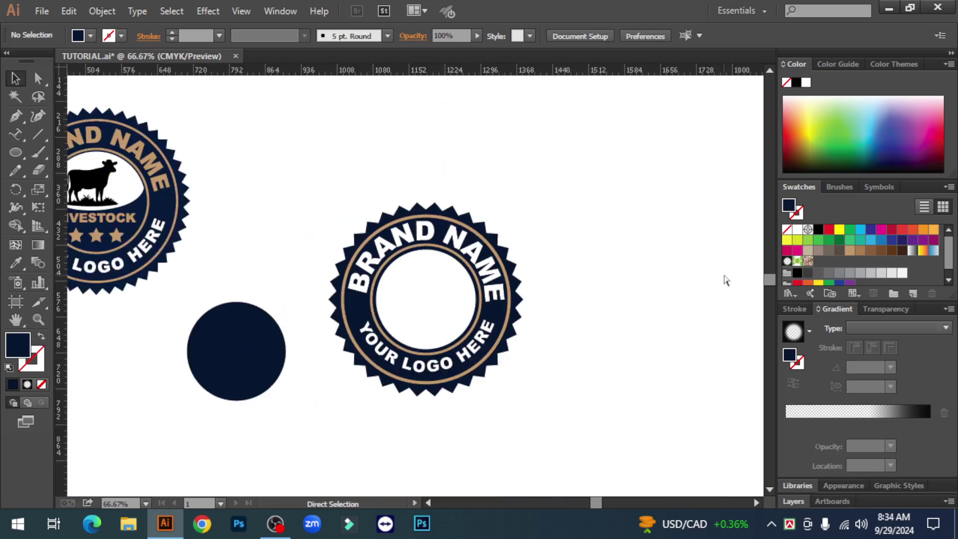
pyautogui.moveTo(498, 436); pyautogui.dragTo(603, 413)
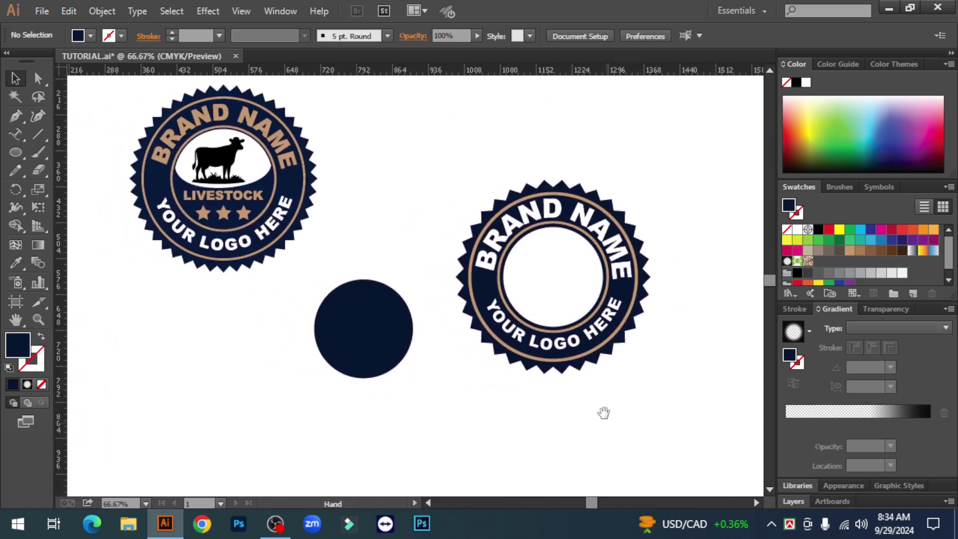
pyautogui.moveTo(15, 153); pyautogui.dragTo(74, 193)
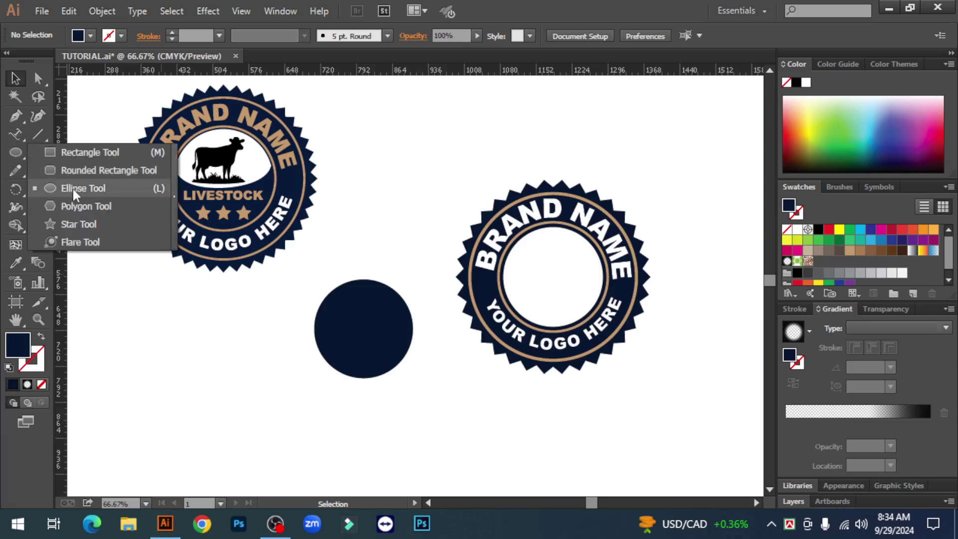
pyautogui.hotkey('ctrl', '+')
pyautogui.hotkey('ctrl', '+')
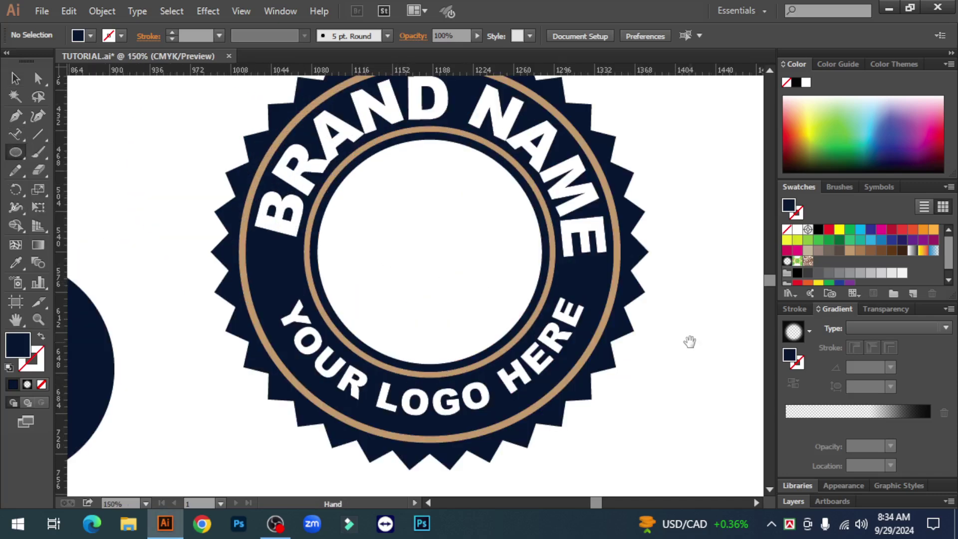
pyautogui.scroll(2, 287, 280)
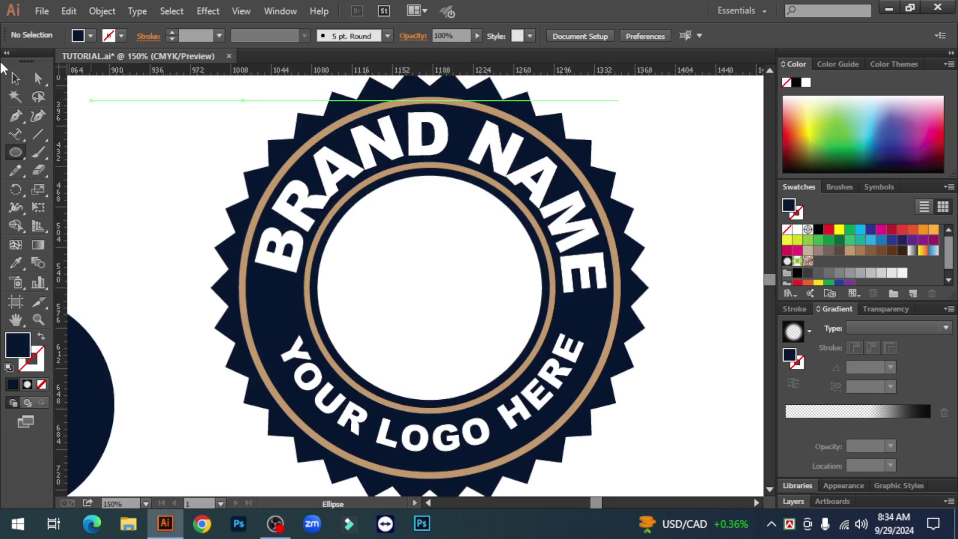
pyautogui.click(15, 78)
# Set the BRAND NAME text to 51 pt so both ends sit level against a temporary horizontal guide, and delete the guide
pyautogui.click(389, 134)
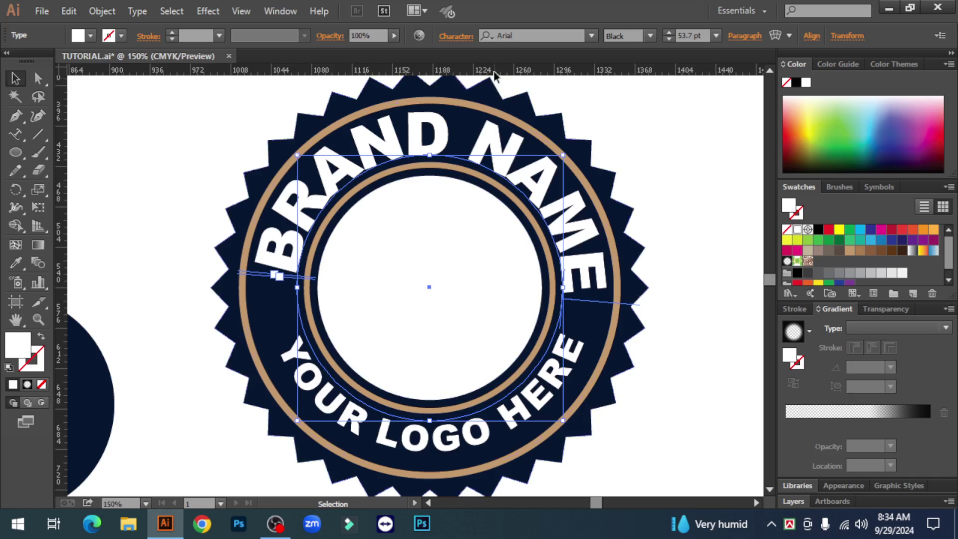
pyautogui.moveTo(496, 71); pyautogui.dragTo(447, 273)
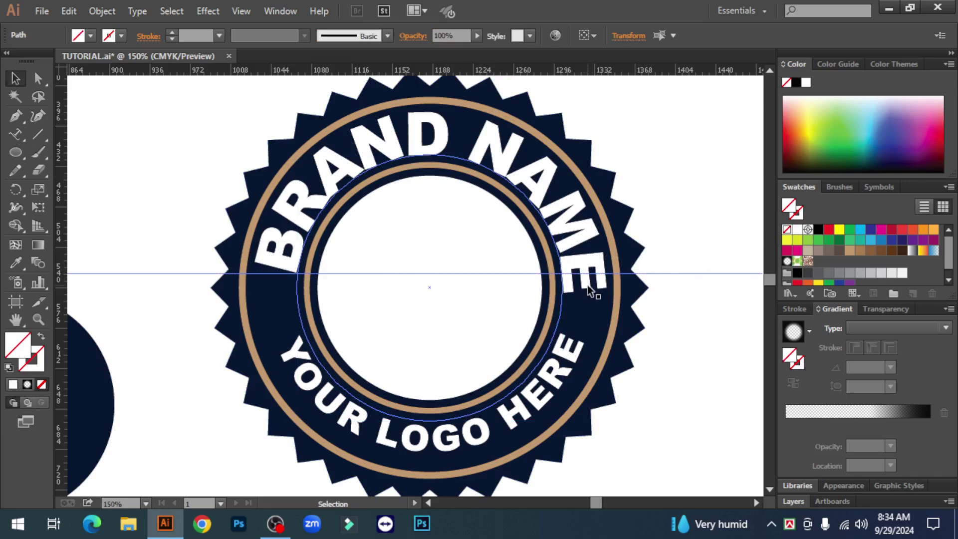
pyautogui.click(15, 133)
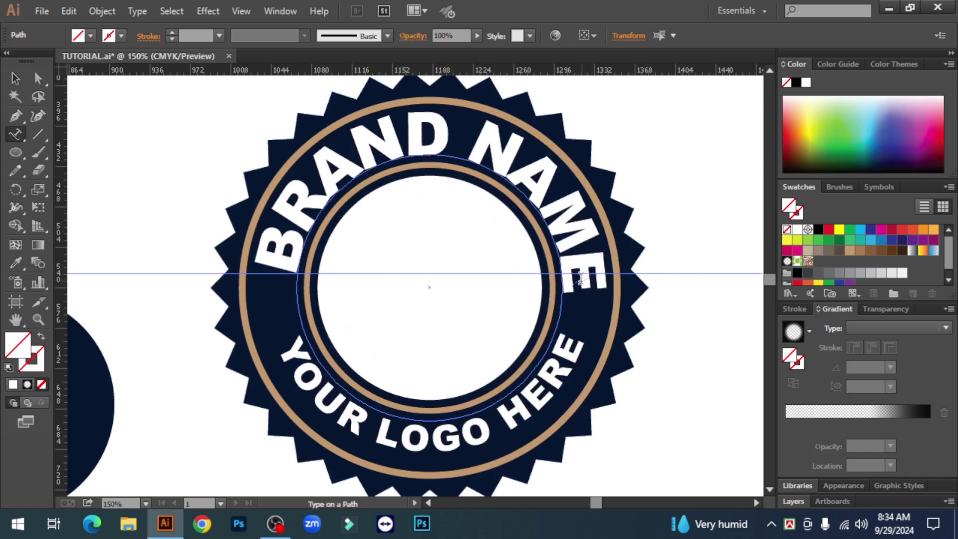
pyautogui.moveTo(582, 291); pyautogui.dragTo(278, 255)
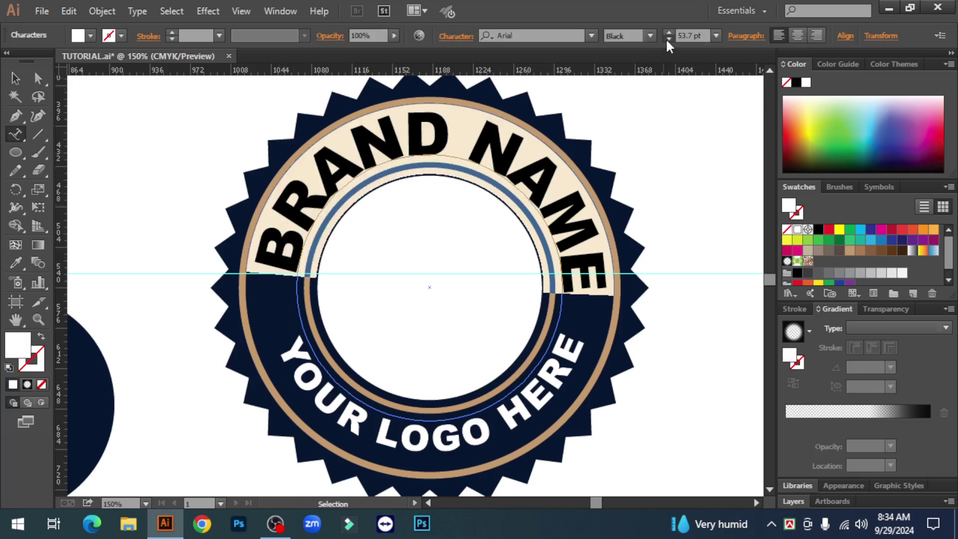
pyautogui.click(667, 39)
pyautogui.click(667, 39)
pyautogui.click(667, 39)
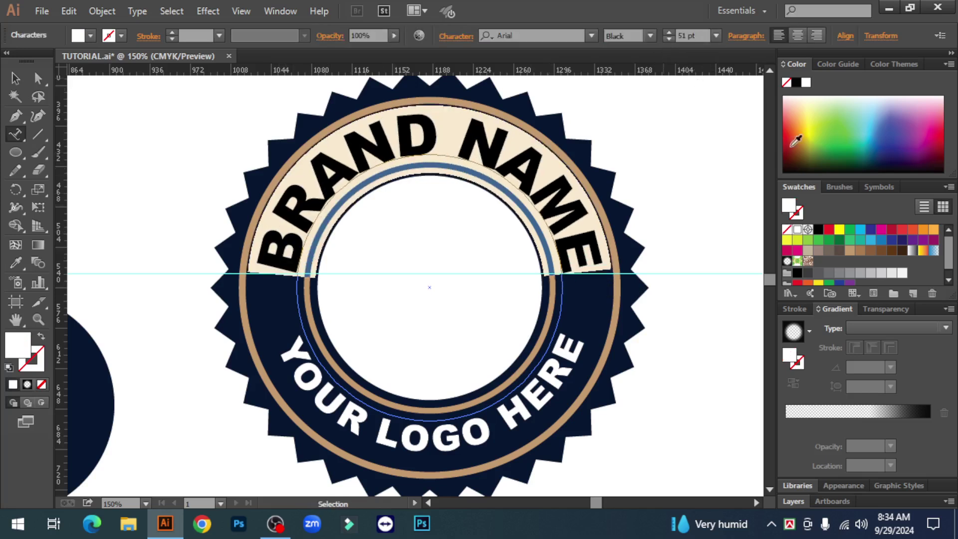
pyautogui.click(15, 78)
pyautogui.click(145, 188)
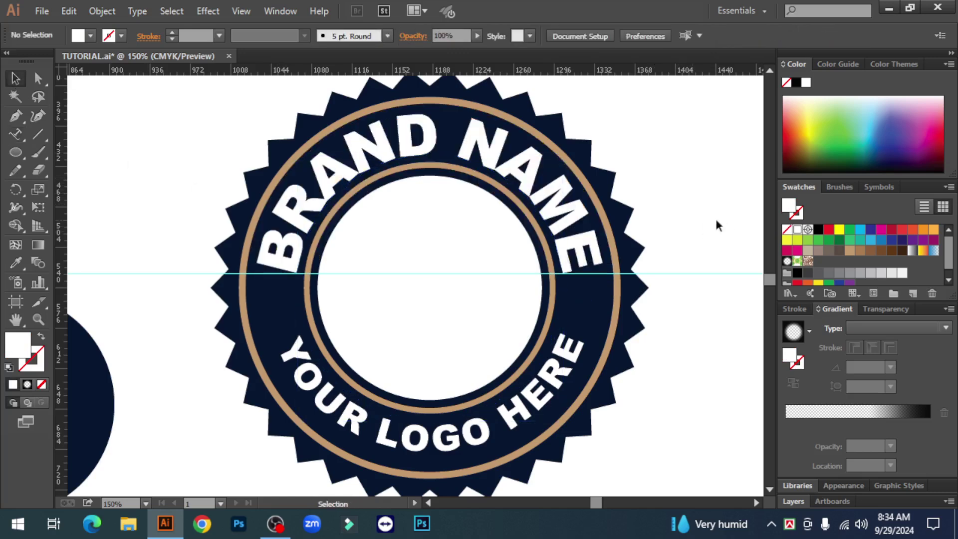
pyautogui.moveTo(721, 322); pyautogui.dragTo(721, 323)
pyautogui.press('Delete')
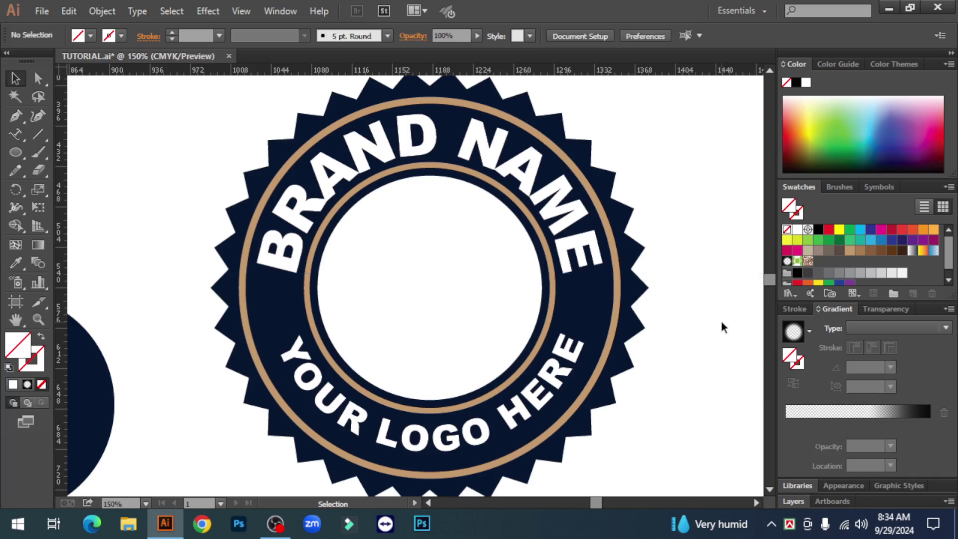
# Draw a small circle between the rings, in the gap between the end of BRAND NAME and HERE, and fill it tan
pyautogui.hotkey('ctrl', '-')
pyautogui.moveTo(16, 153); pyautogui.dragTo(88, 189)
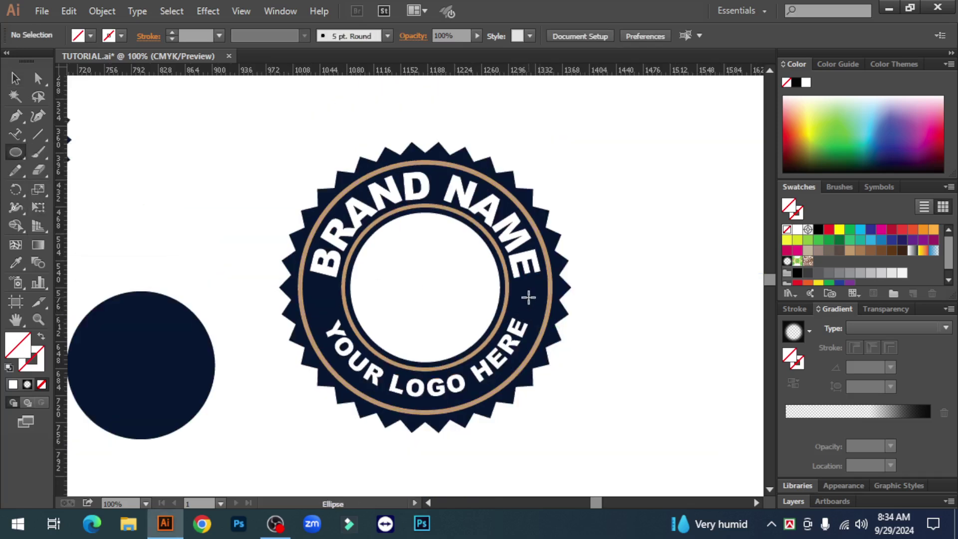
pyautogui.moveTo(526, 297); pyautogui.dragTo(532, 304)
pyautogui.click(15, 78)
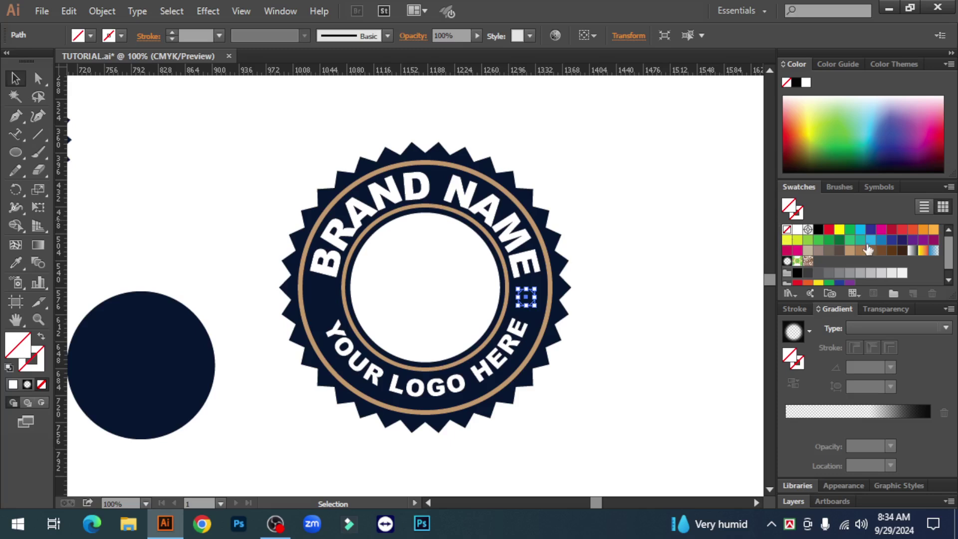
pyautogui.click(850, 252)
pyautogui.click(574, 317)
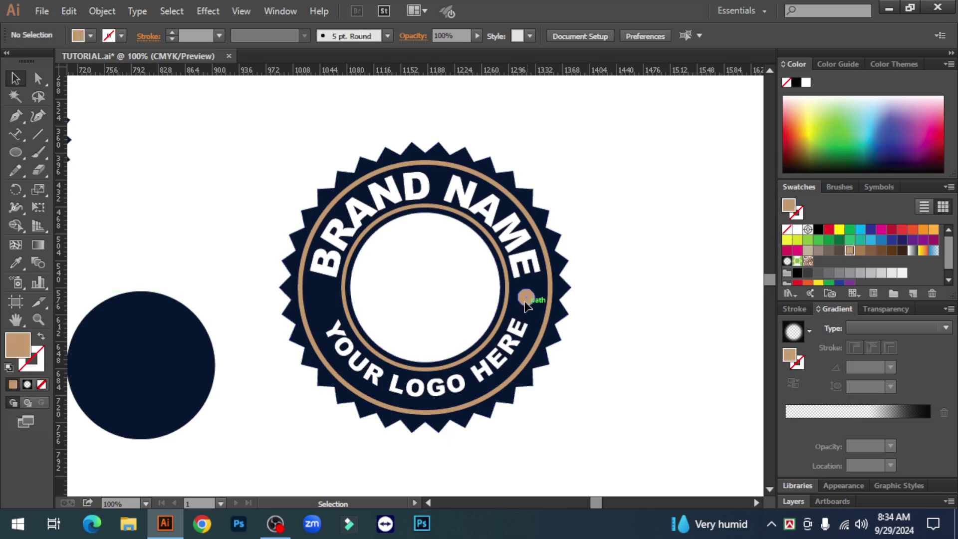
# Copy the small tan dot horizontally to the matching gap on the badge's opposite side
pyautogui.moveTo(520, 301); pyautogui.dragTo(316, 301)
pyautogui.click(683, 402)
pyautogui.hotkey('ctrl', '-')
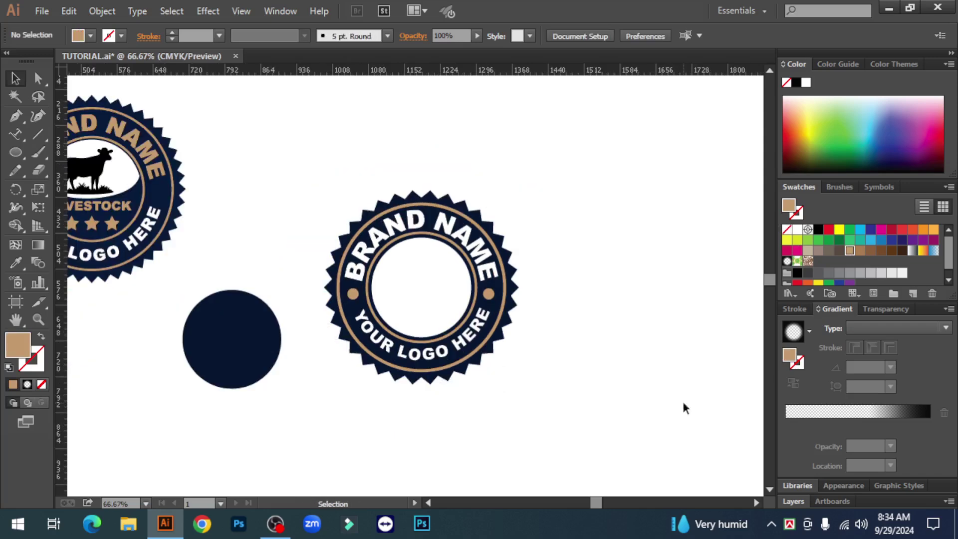
pyautogui.moveTo(548, 424); pyautogui.dragTo(628, 430)
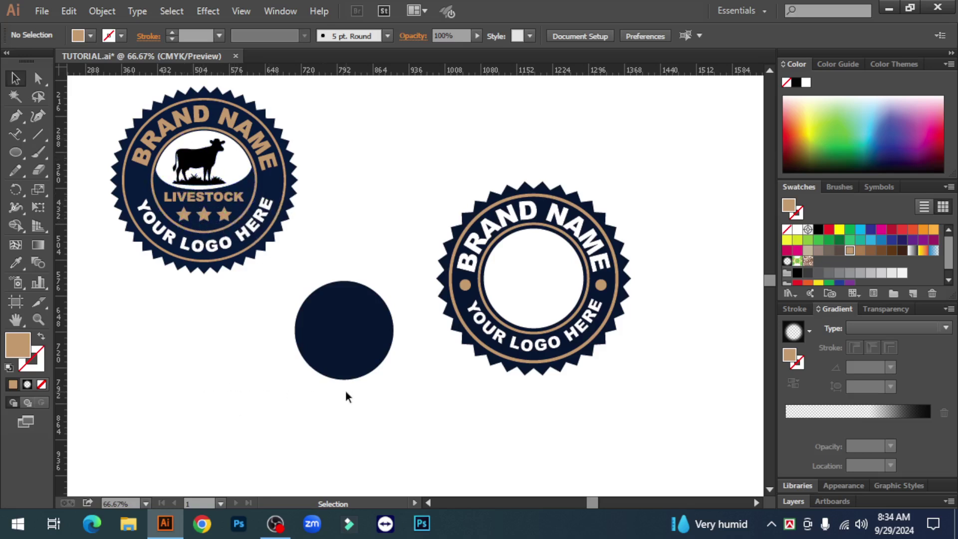
# Move the separate navy circle to the centre of the badge's inner ring and bring it to the front
pyautogui.moveTo(352, 352); pyautogui.dragTo(185, 364)
pyautogui.click(379, 385)
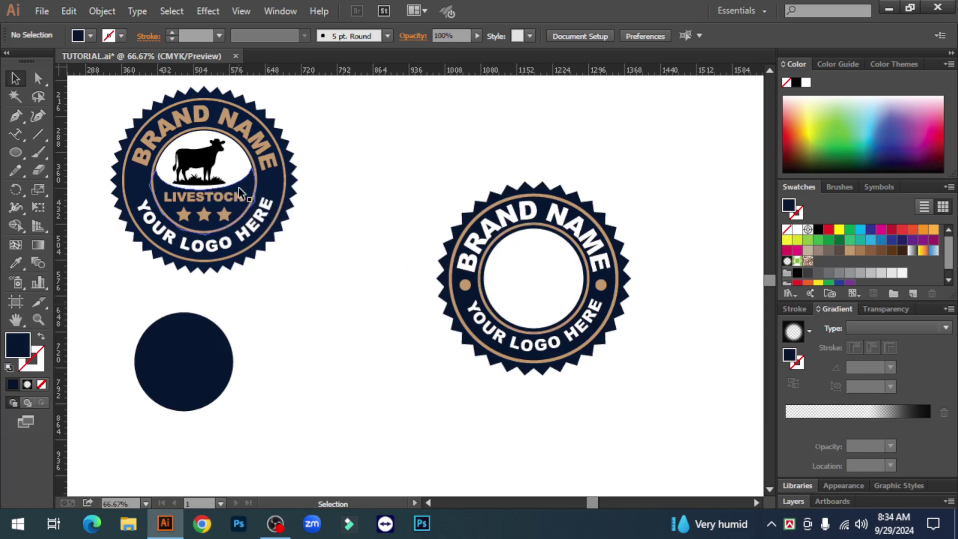
pyautogui.moveTo(190, 382); pyautogui.dragTo(524, 305)
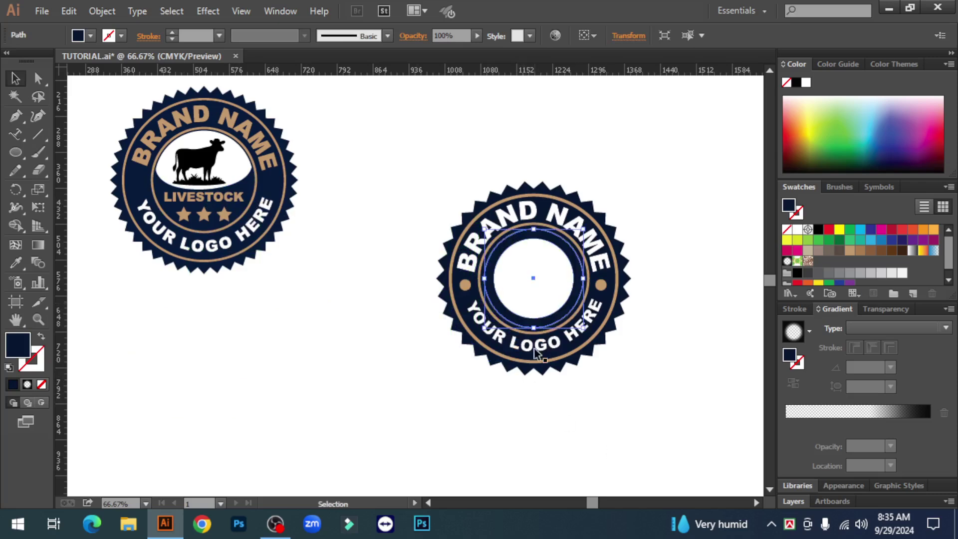
pyautogui.keyDown('ctrl'); pyautogui.click(512, 292); pyautogui.keyUp('ctrl')
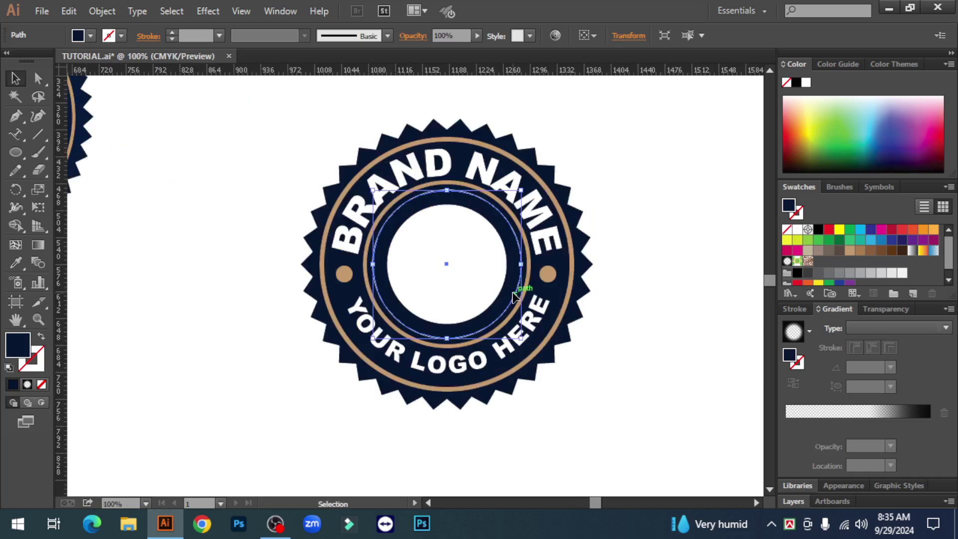
pyautogui.press('ctrl')
pyautogui.hotkey('ctrl', 'shift', ']')
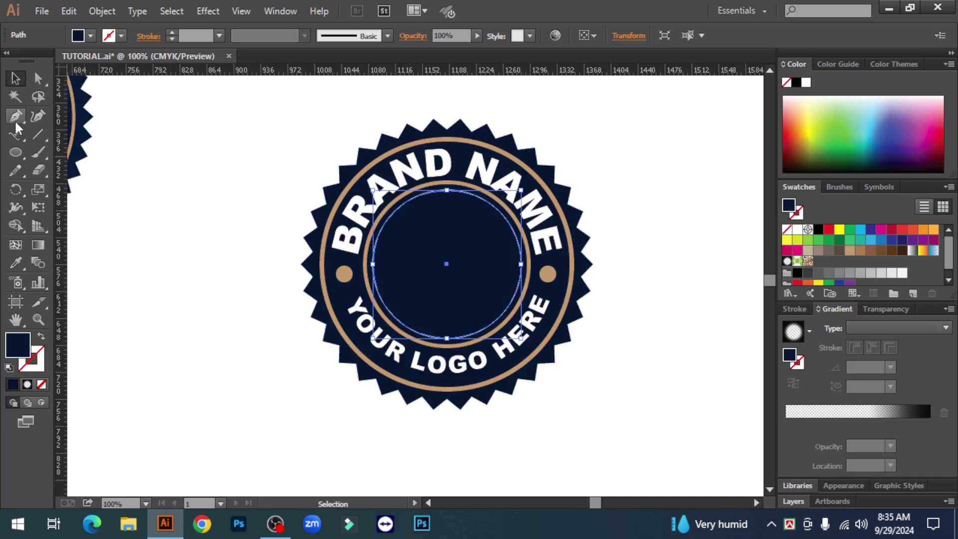
# Pull the top anchor of the centre navy circle down to about its middle, giving the shape a dipped upper edge
pyautogui.moveTo(38, 80); pyautogui.dragTo(118, 79)
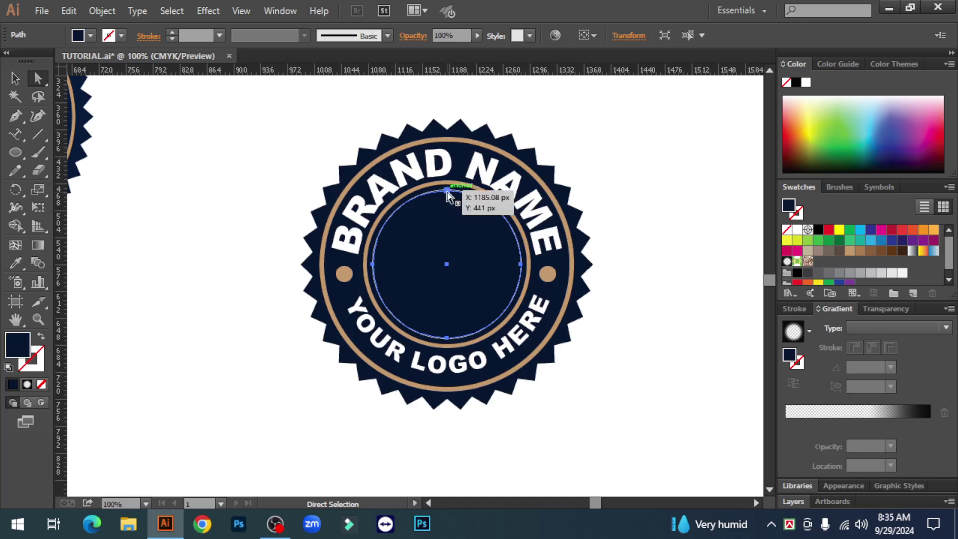
pyautogui.moveTo(447, 192); pyautogui.dragTo(442, 274)
pyautogui.click(659, 320)
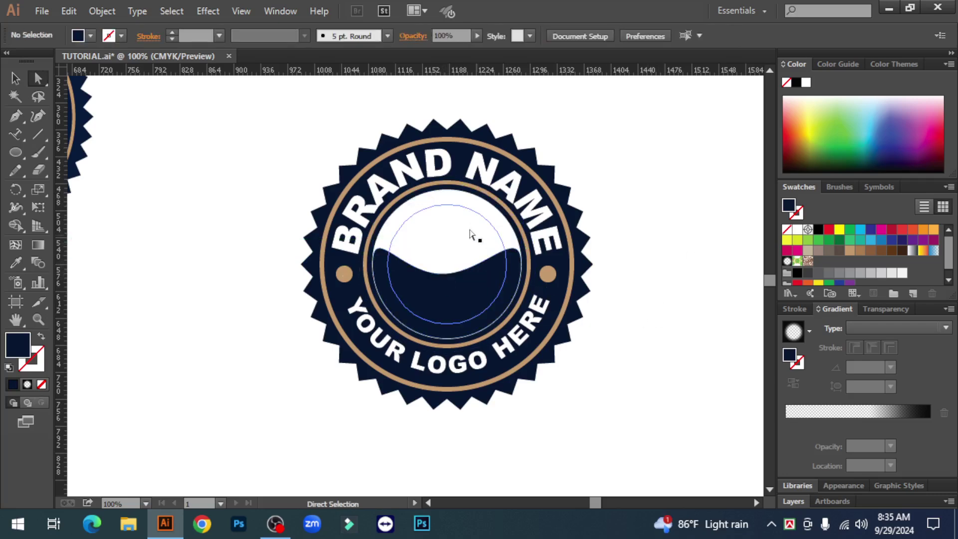
# Enlarge the dipped navy shape slightly about its centre so it covers the thin white gap inside the inner ring
pyautogui.hotkey('ctrl', 'space')
pyautogui.click(427, 267)
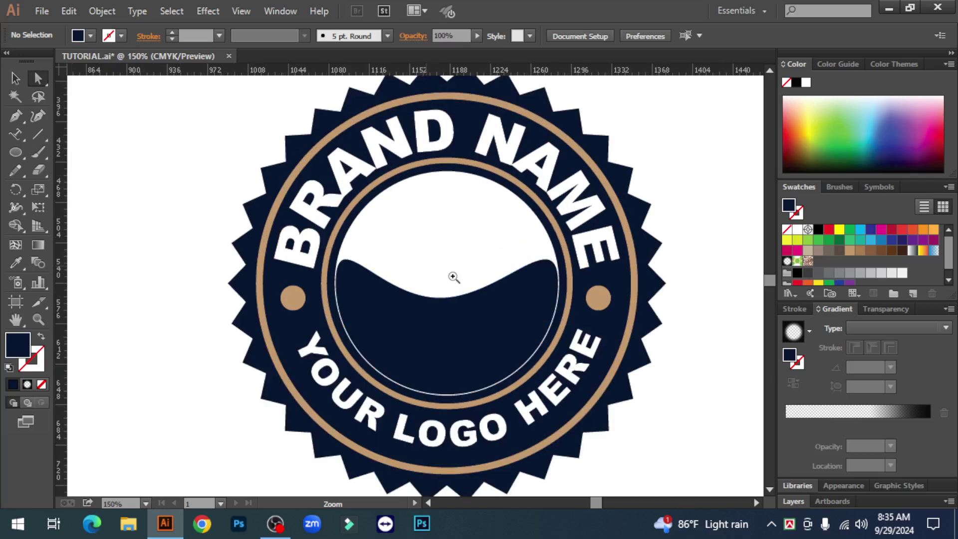
pyautogui.press('v')
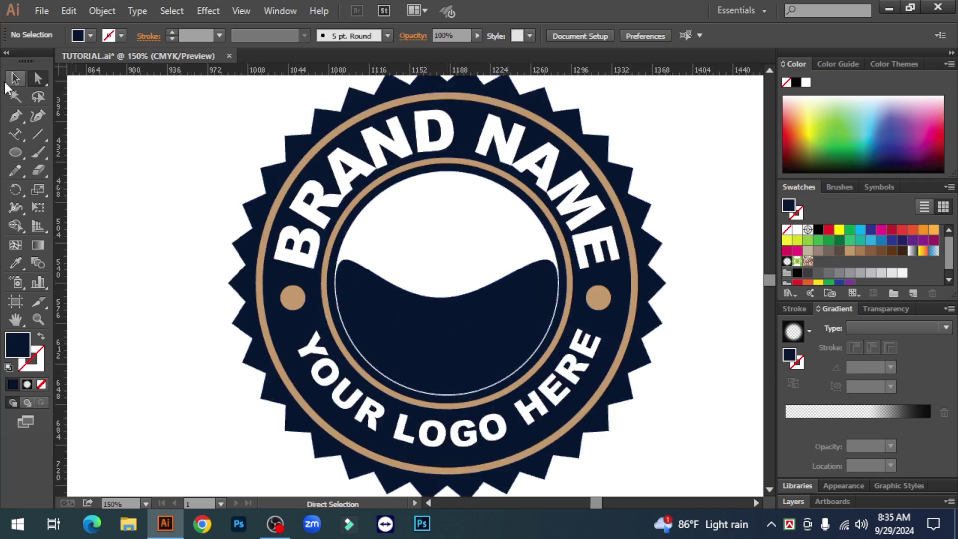
pyautogui.click(492, 331)
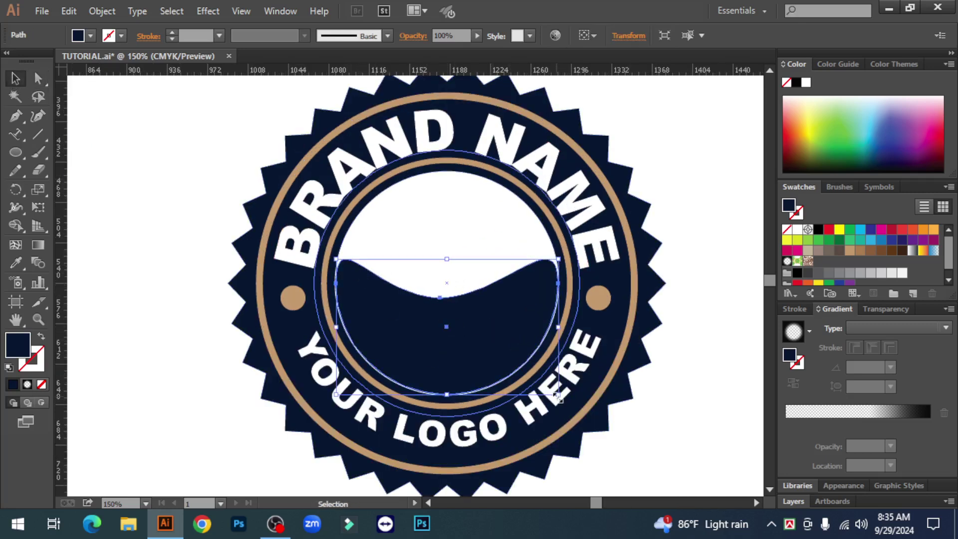
pyautogui.moveTo(557, 394)
pyautogui.mouseDown()
pyautogui.moveTo(573, 405)
pyautogui.moveTo(566, 400)
pyautogui.mouseUp()
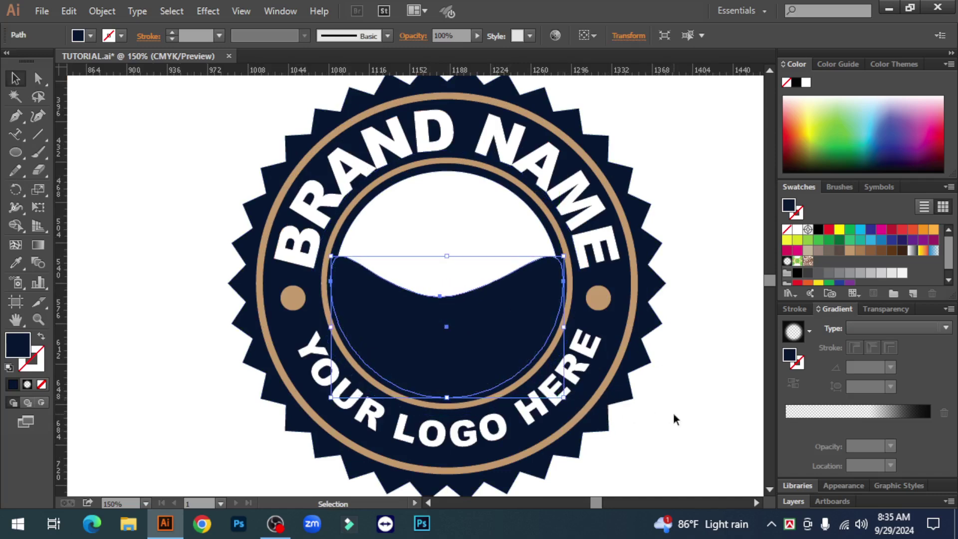
pyautogui.click(672, 412)
pyautogui.scroll(1, 672, 412)
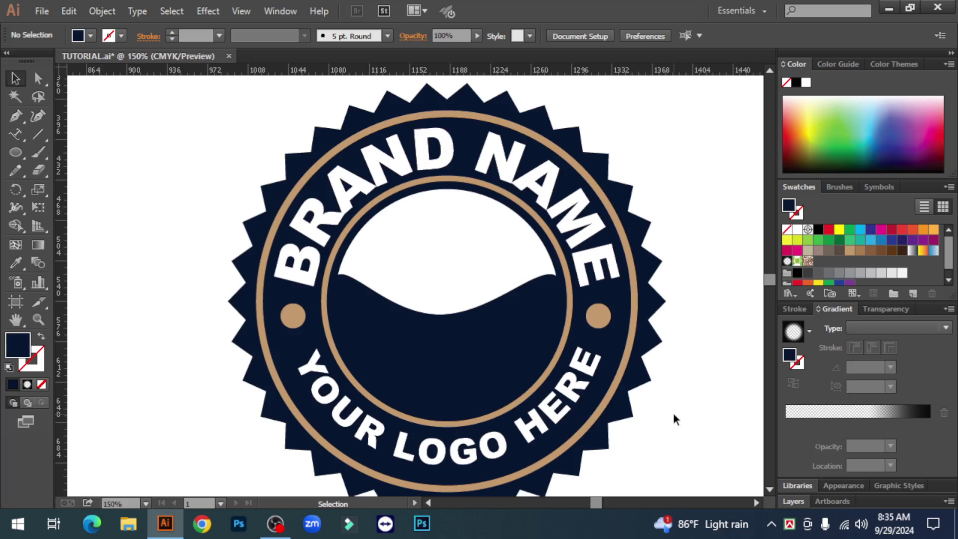
# Add the word LIVESTOCK as a separate text on the blank canvas between and below the two badges
pyautogui.hotkey('ctrl', '-')
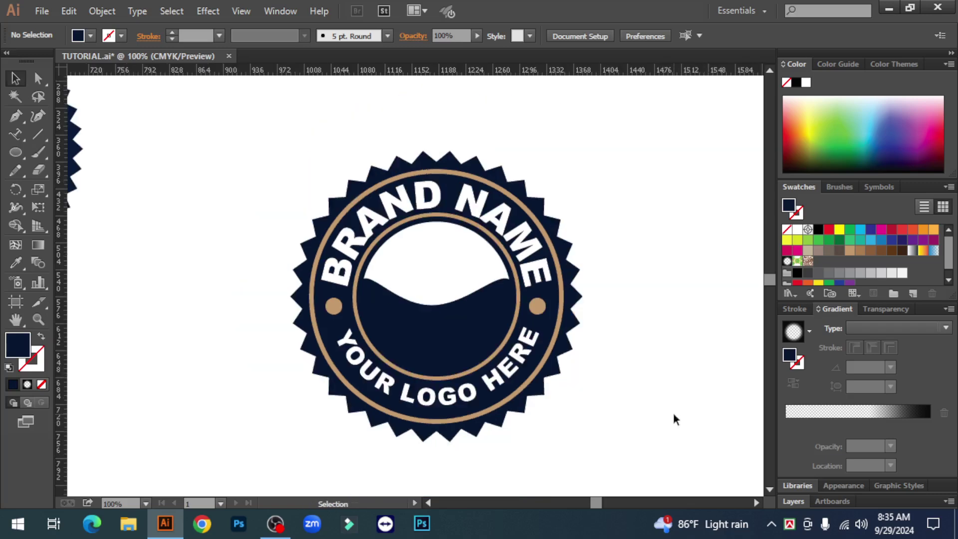
pyautogui.hotkey('ctrl', '-')
pyautogui.moveTo(231, 346); pyautogui.dragTo(317, 333)
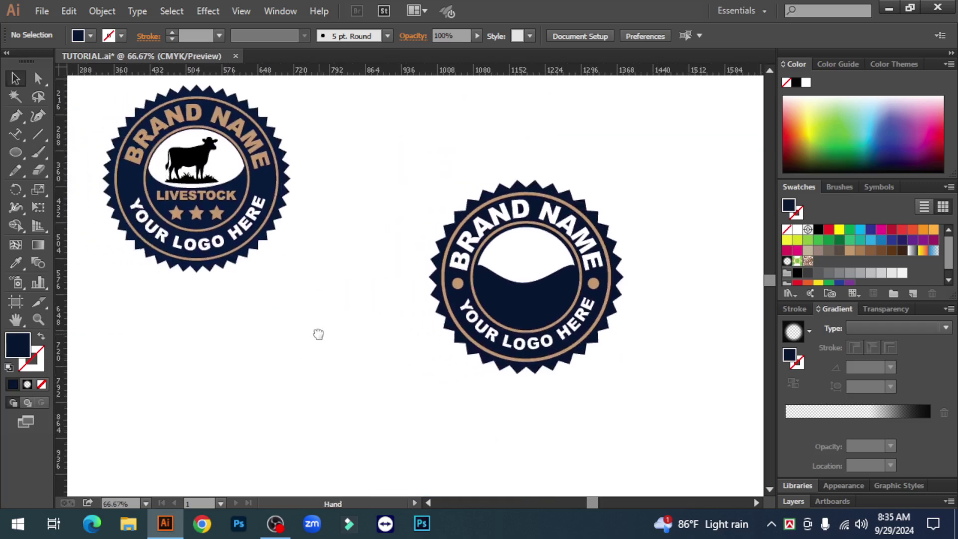
pyautogui.moveTo(14, 134); pyautogui.dragTo(71, 134)
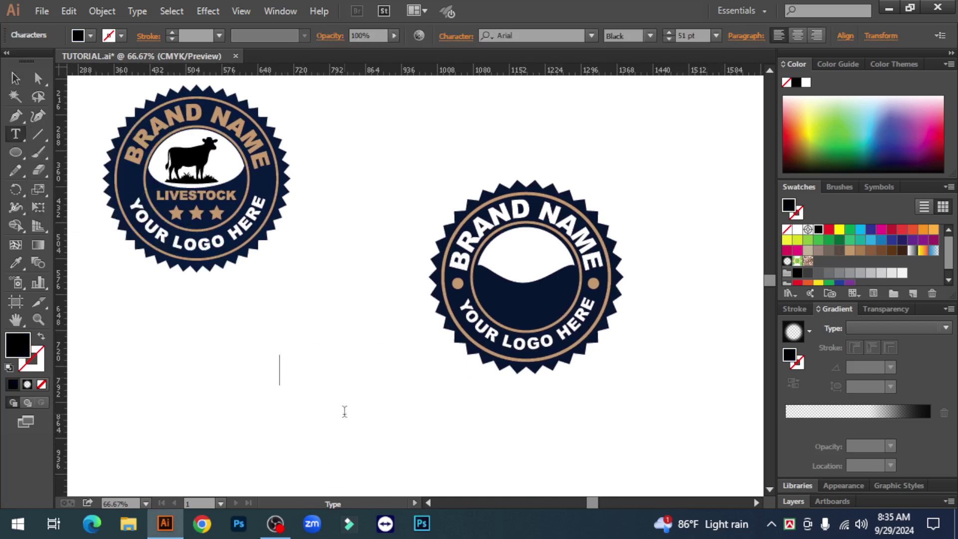
pyautogui.write('OVESTPCL')
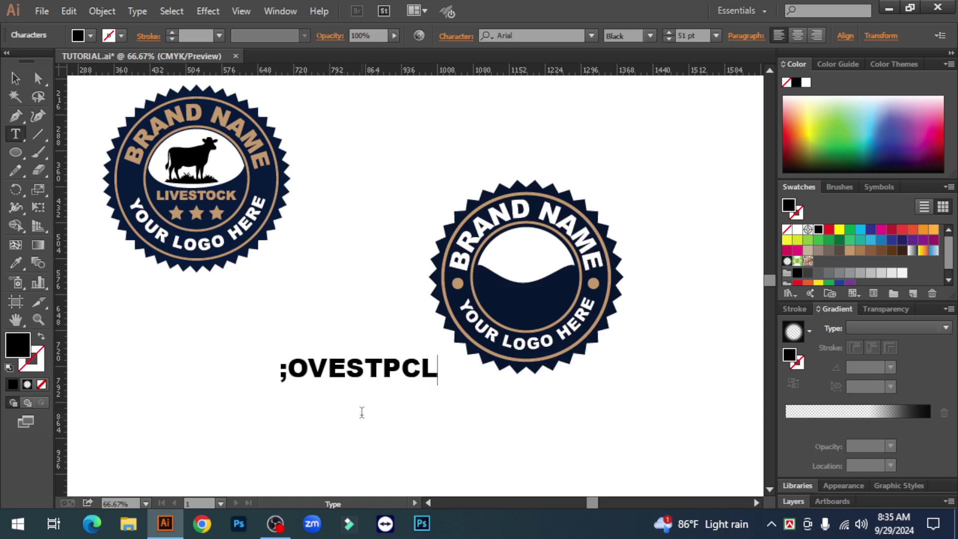
pyautogui.moveTo(443, 373); pyautogui.dragTo(202, 359)
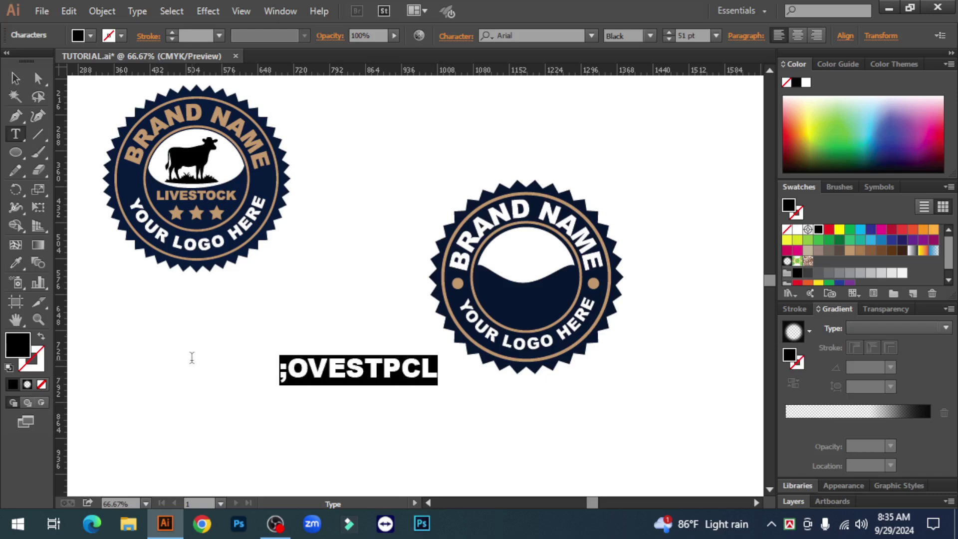
pyautogui.write('LI')
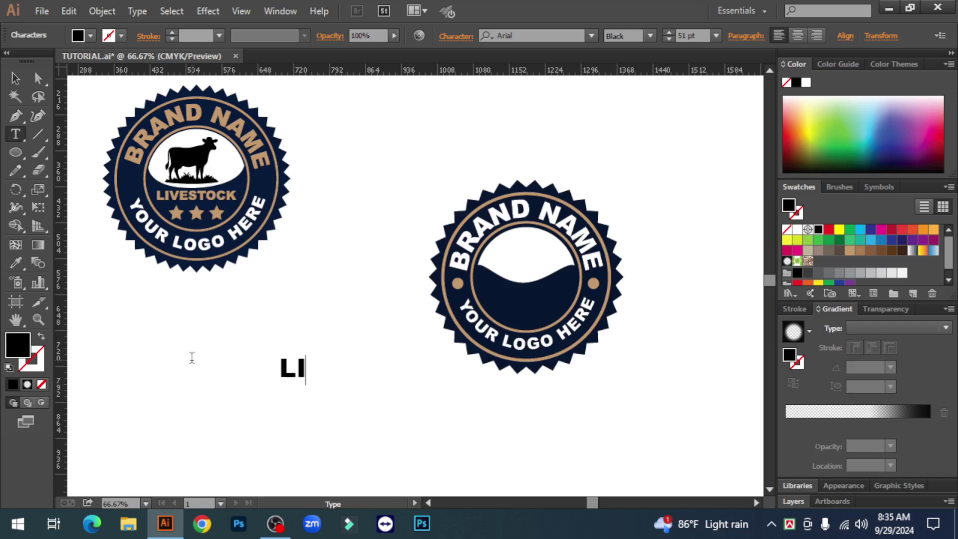
pyautogui.write('VESTOCK')
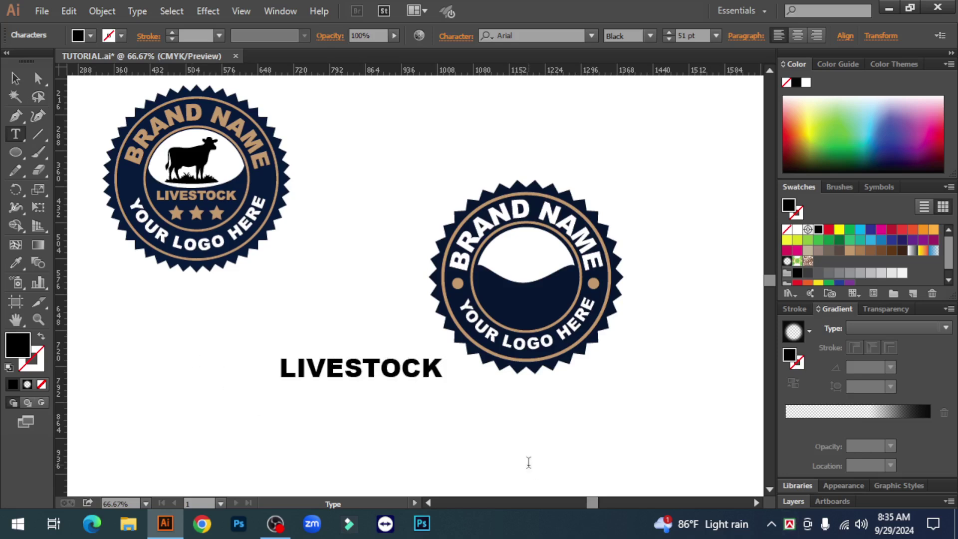
pyautogui.press('Escape')
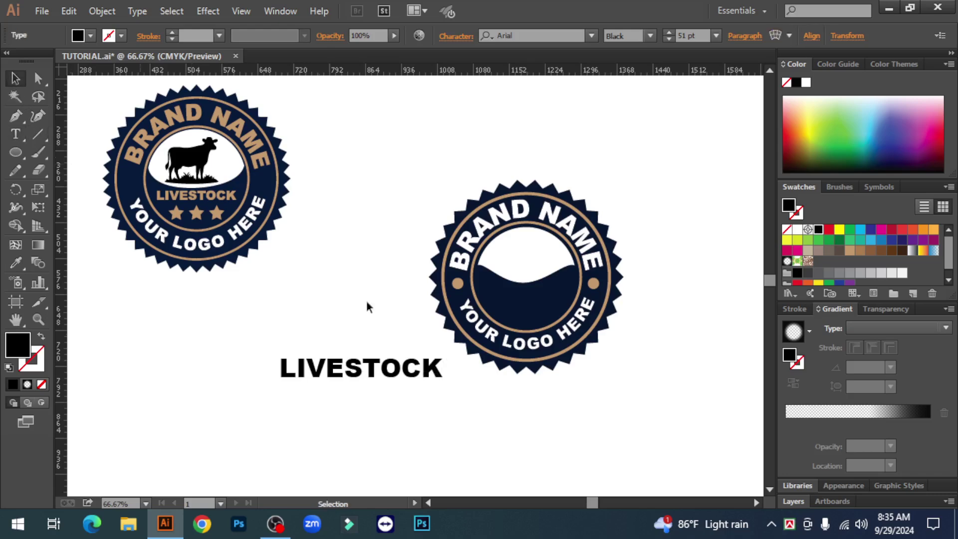
# Place LIVESTOCK on the navy area just below the badge's white dip, scale it to about 25 pt and colour it tan
pyautogui.moveTo(442, 386); pyautogui.dragTo(553, 294)
pyautogui.click(849, 250)
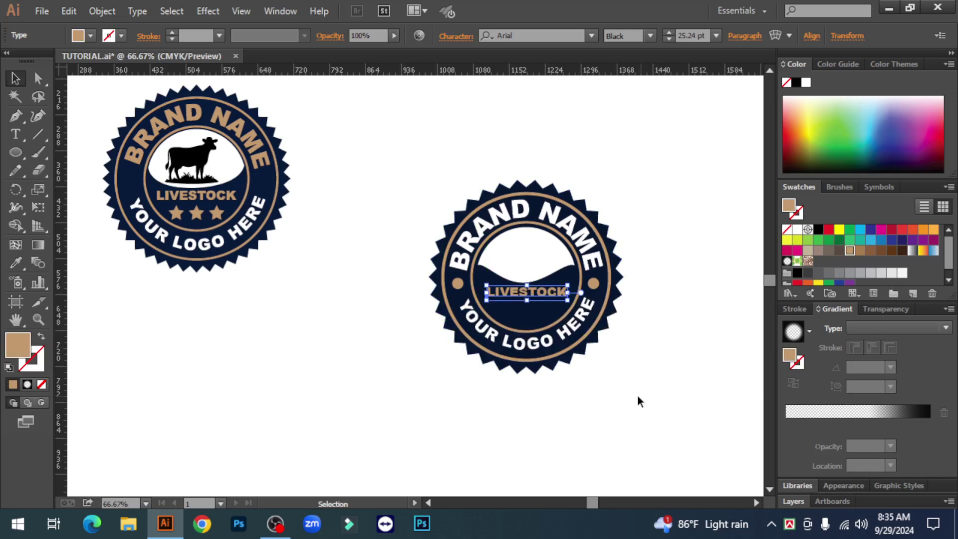
pyautogui.click(625, 393)
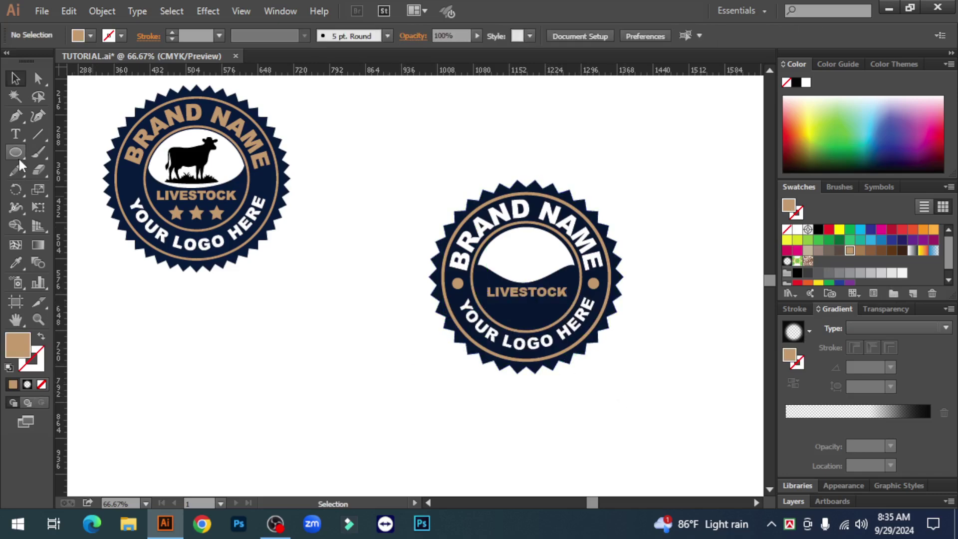
# Draw a small tan five-pointed star on the blank canvas and copy it twice horizontally into an evenly spaced row of three
pyautogui.moveTo(16, 153); pyautogui.dragTo(68, 224)
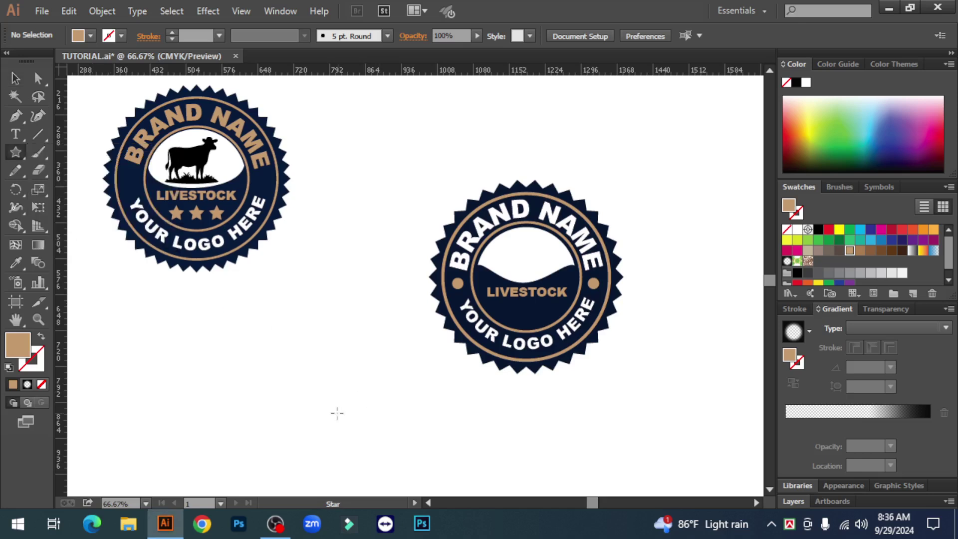
pyautogui.moveTo(337, 412); pyautogui.dragTo(364, 417)
pyautogui.click(15, 79)
pyautogui.click(361, 406)
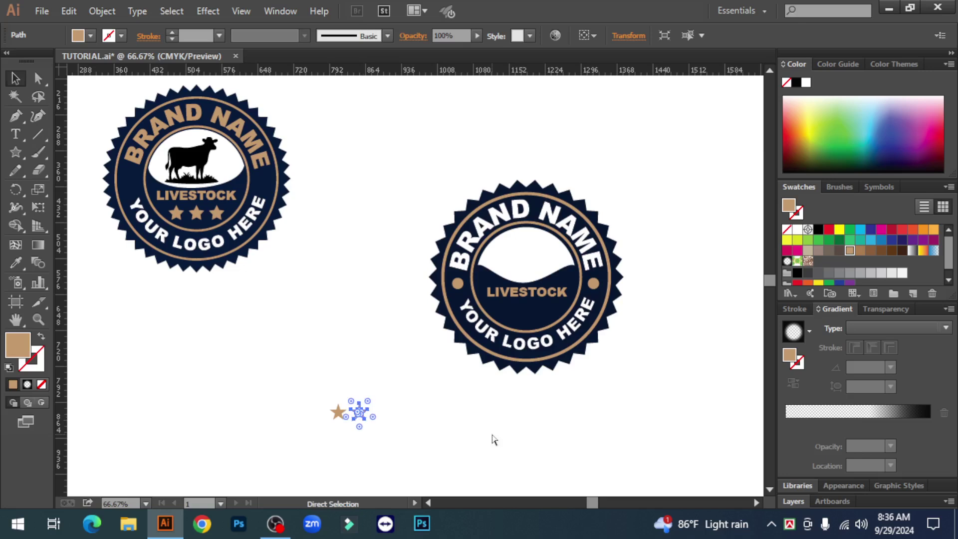
pyautogui.hotkey('ctrl', 'd')
pyautogui.hotkey('ctrl', 'shift', 'a')
# Move the row of three tan stars into the badge, centred just below LIVESTOCK
pyautogui.moveTo(306, 389); pyautogui.dragTo(412, 444)
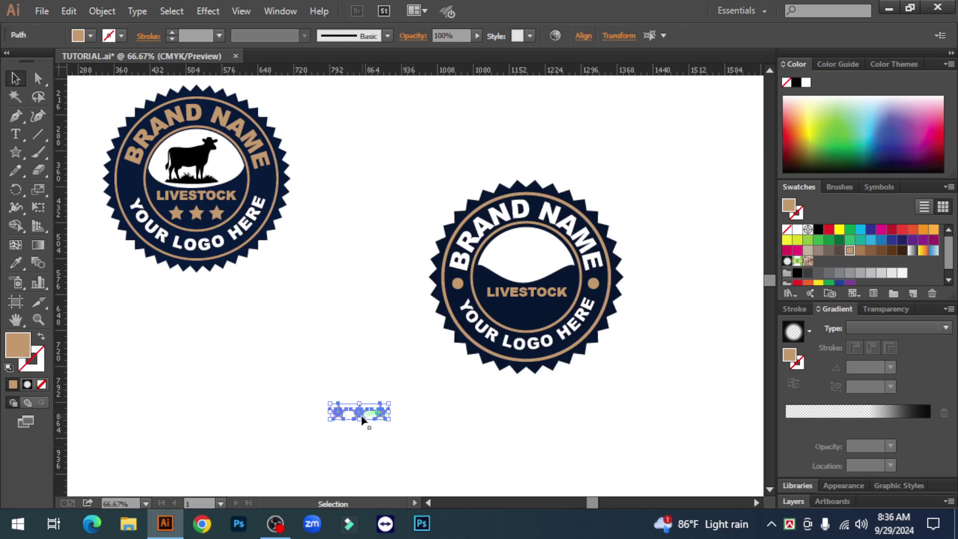
pyautogui.moveTo(362, 420); pyautogui.dragTo(527, 313)
pyautogui.click(629, 415)
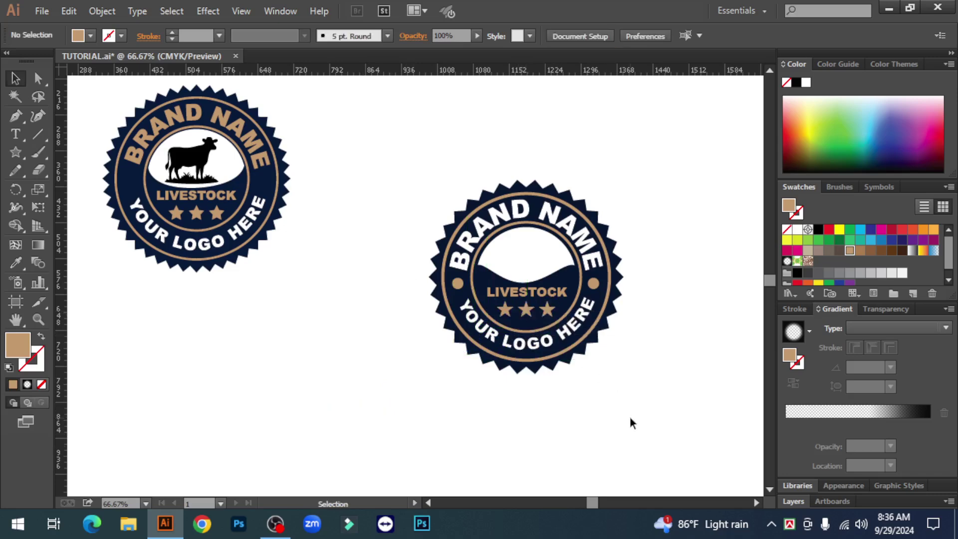
pyautogui.scroll(1, 630, 416)
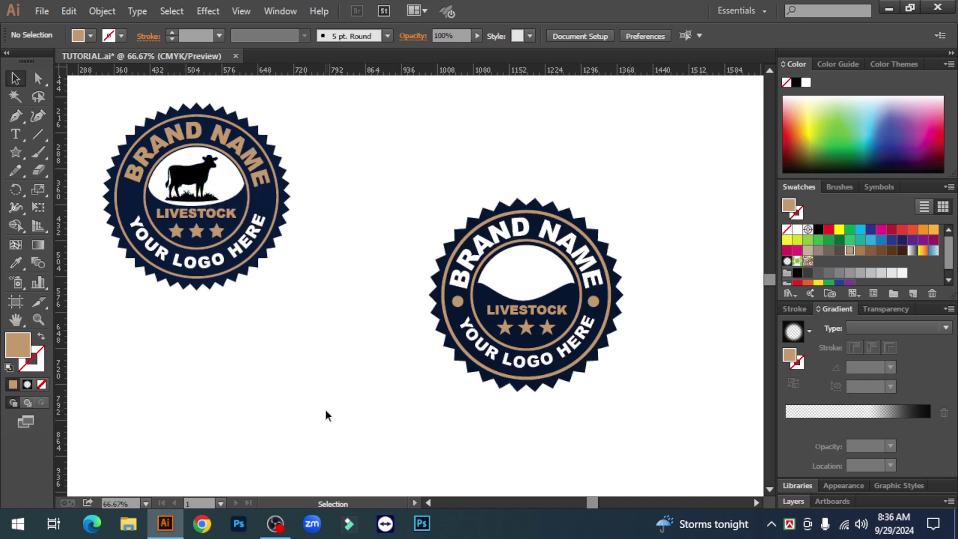
# Switch to Chrome, search Google Images for "cow vector" and look through the results for a black cow silhouette
pyautogui.click(202, 524)
pyautogui.click(413, 304)
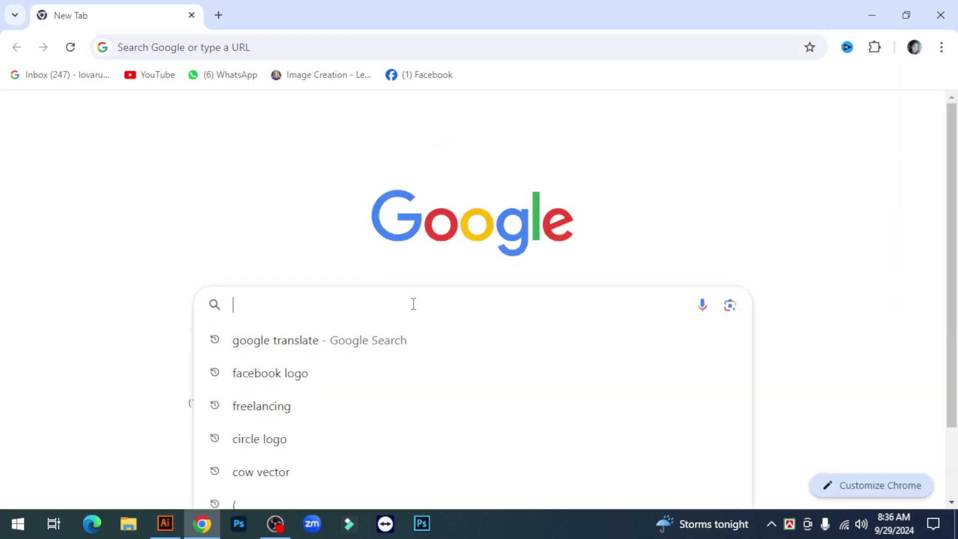
pyautogui.write('C')
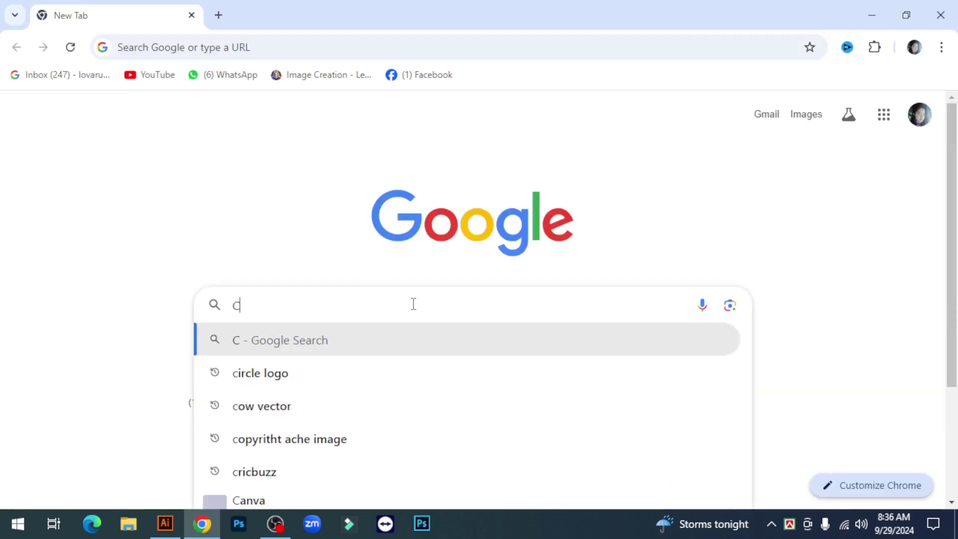
pyautogui.write('OW VECTOR')
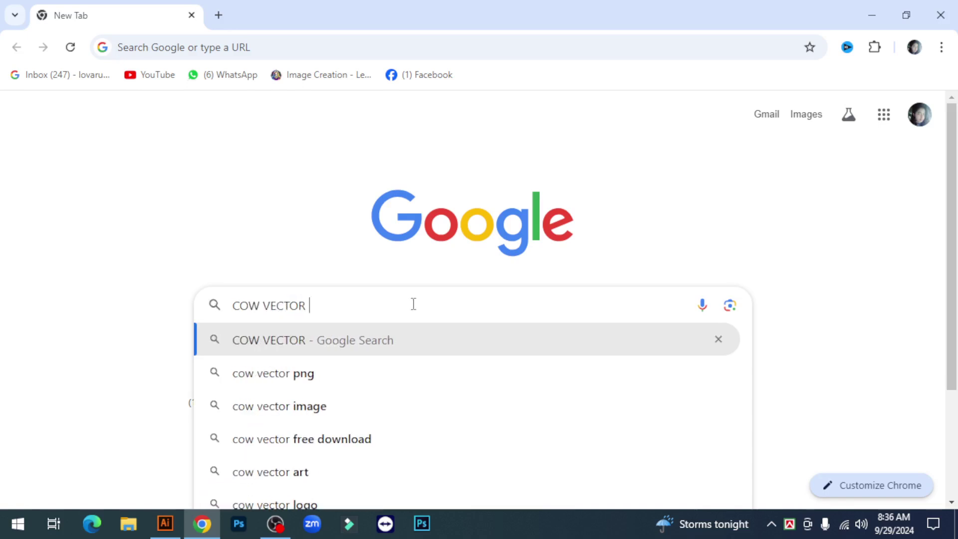
pyautogui.press('Return')
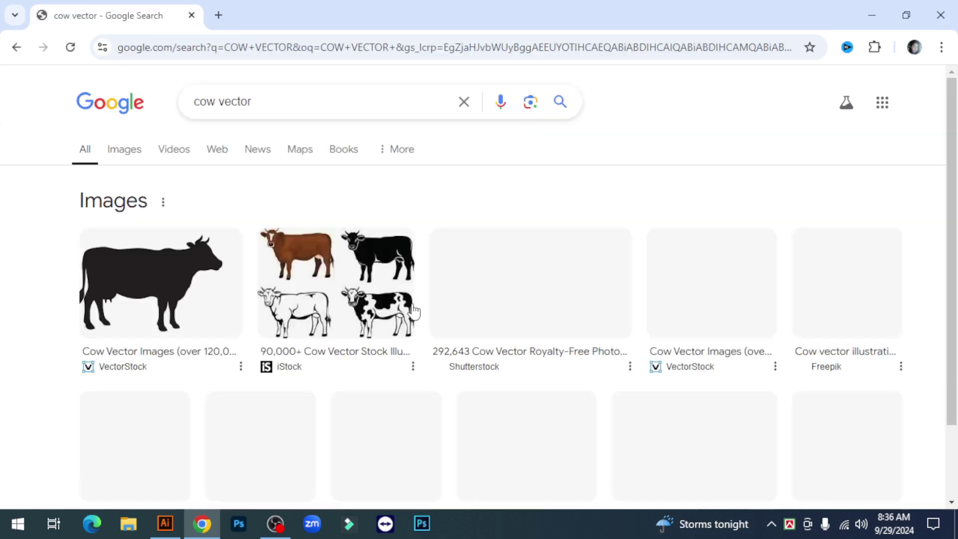
pyautogui.click(126, 155)
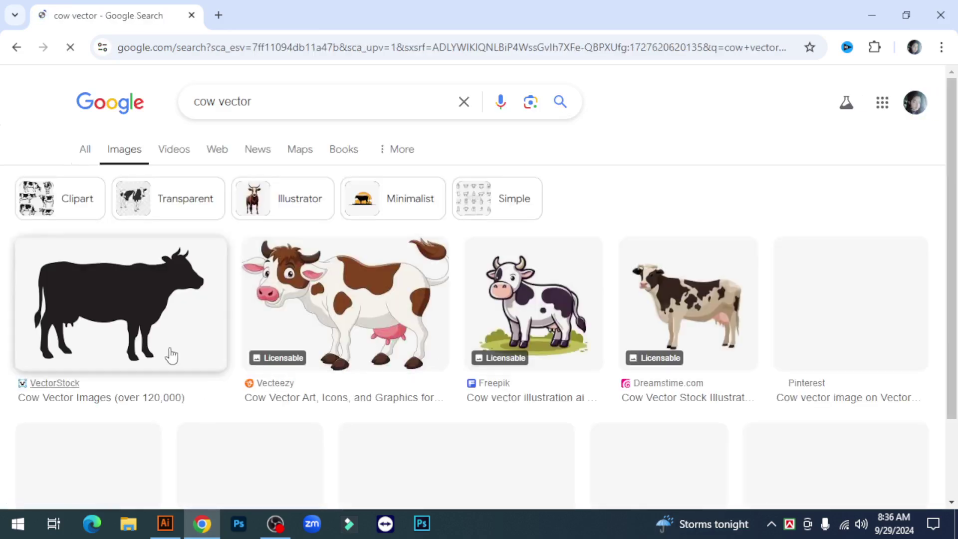
pyautogui.scroll(-2, 414, 344)
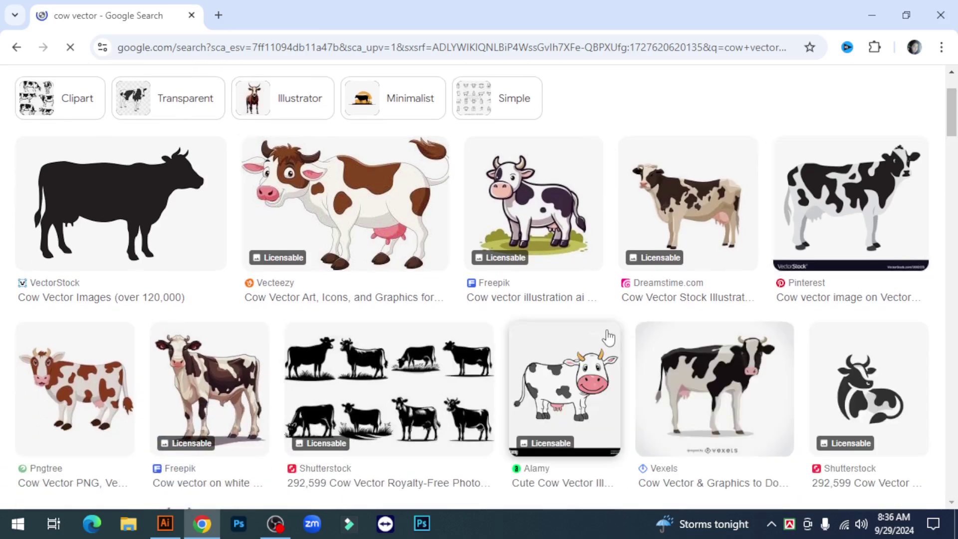
pyautogui.scroll(-3, 383, 301)
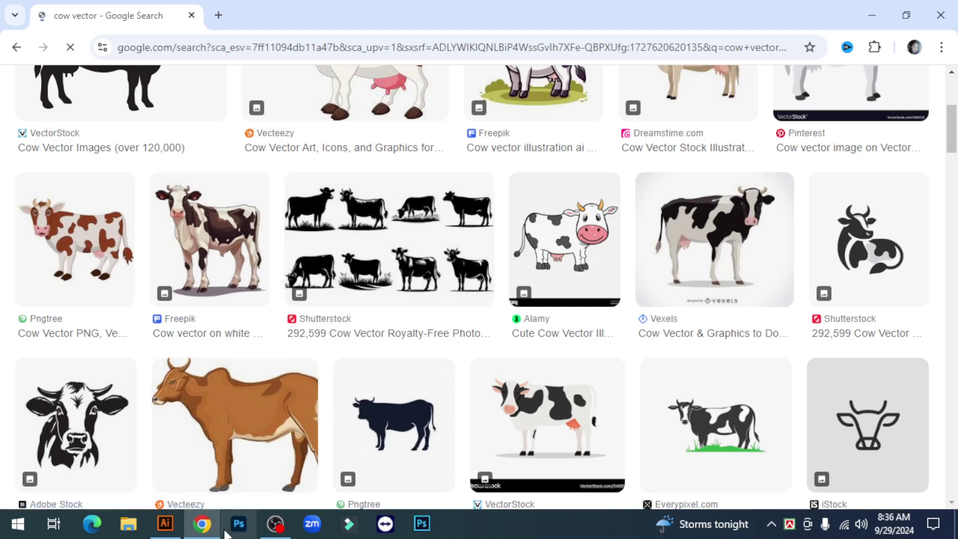
pyautogui.click(165, 523)
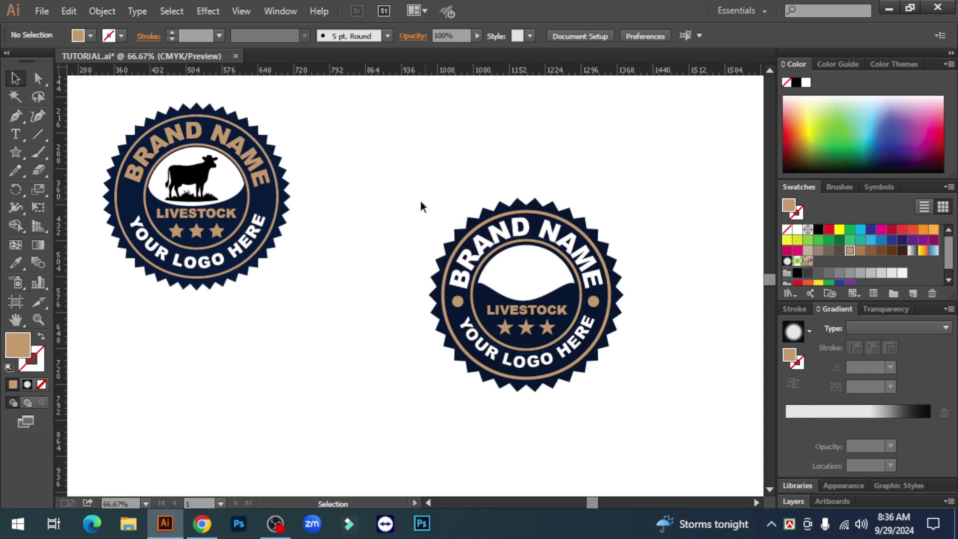
pyautogui.click(198, 172)
pyautogui.click(332, 318)
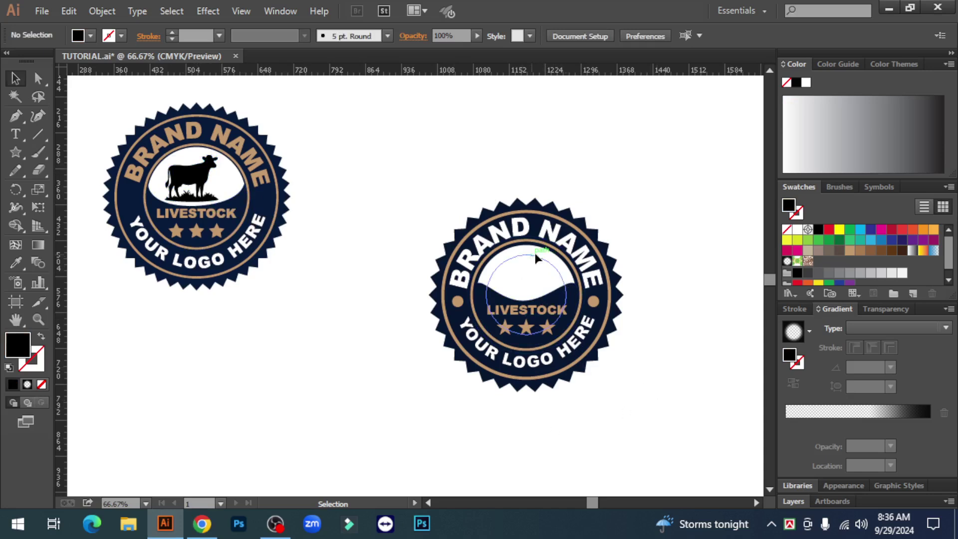
pyautogui.moveTo(534, 250); pyautogui.dragTo(717, 335)
pyautogui.click(623, 379)
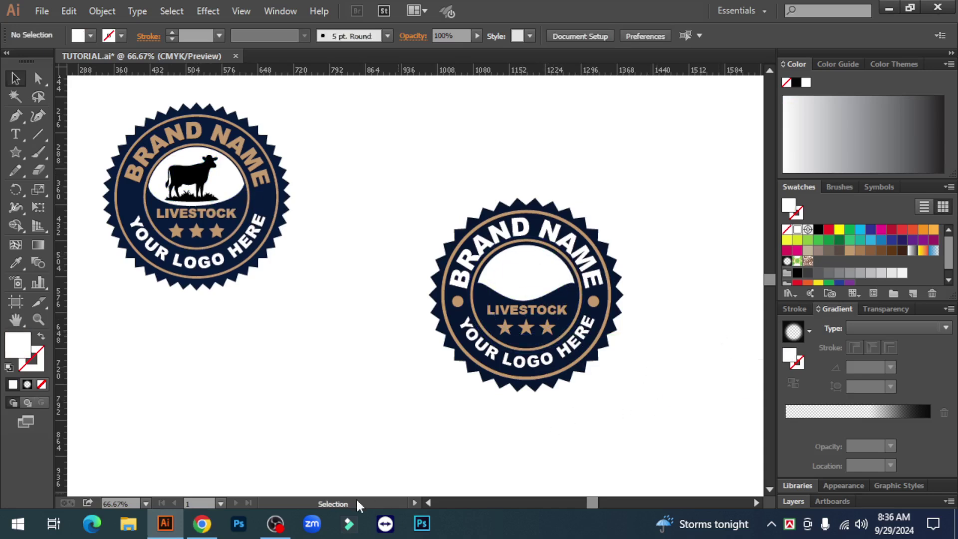
# Copy the Shutterstock image with eight black cow silhouettes from Chrome's image results and switch back to the Illustrator document
pyautogui.click(202, 523)
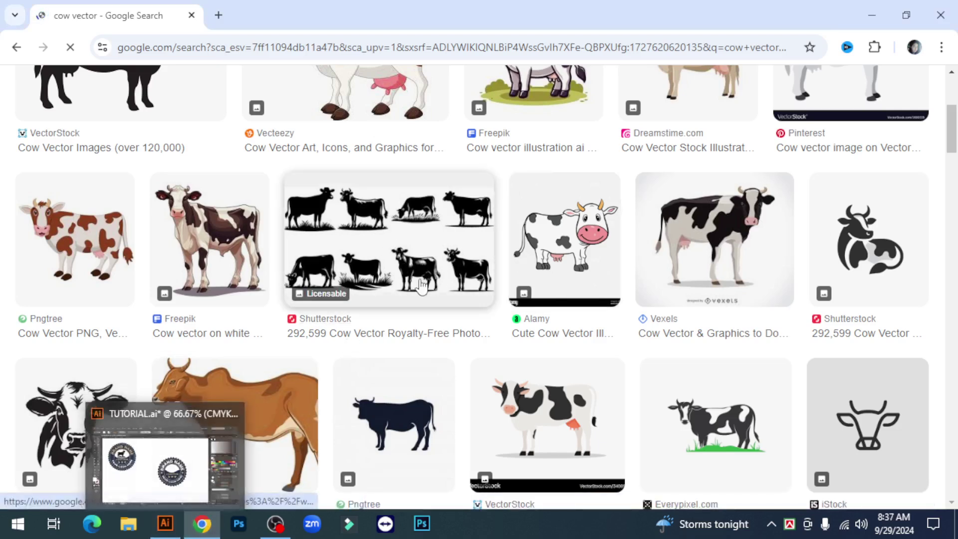
pyautogui.rightClick(399, 241)
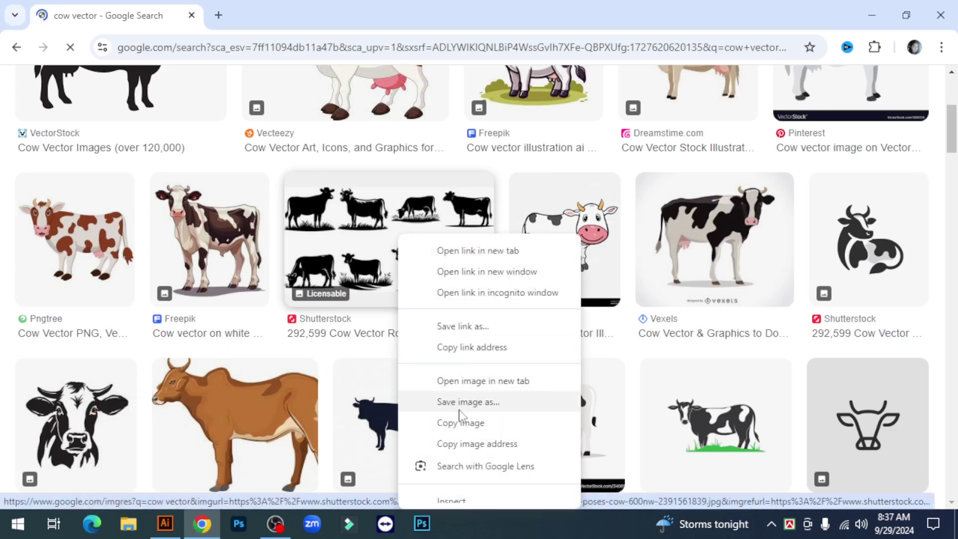
pyautogui.click(462, 424)
pyautogui.hotkey('alt', 'Tab')
pyautogui.scroll(-3, 388, 364)
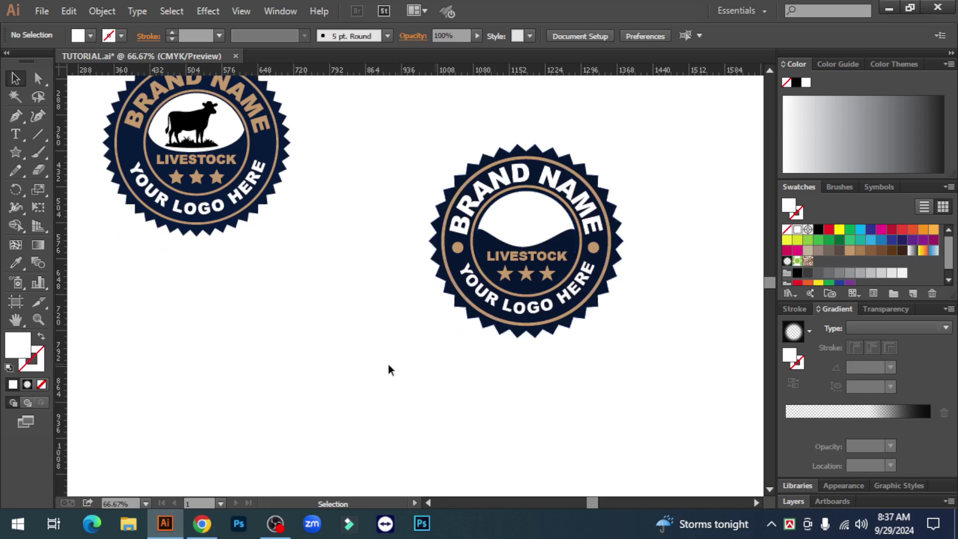
# Paste the eight-cow image below the badge, enlarged to about 562 px wide, and trace it with the Sketched Art preset
pyautogui.hotkey('ctrl', 'v')
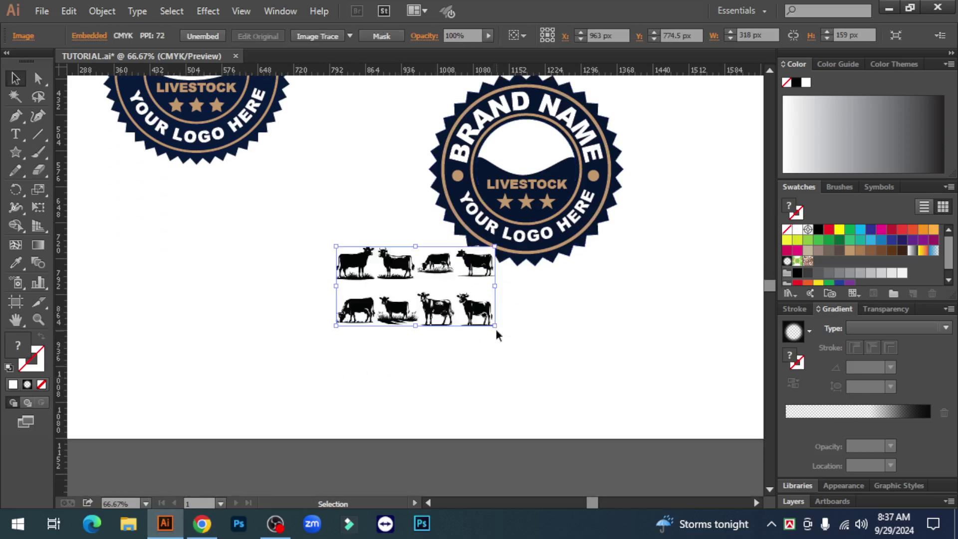
pyautogui.moveTo(495, 330); pyautogui.dragTo(560, 359)
pyautogui.moveTo(402, 258); pyautogui.dragTo(340, 295)
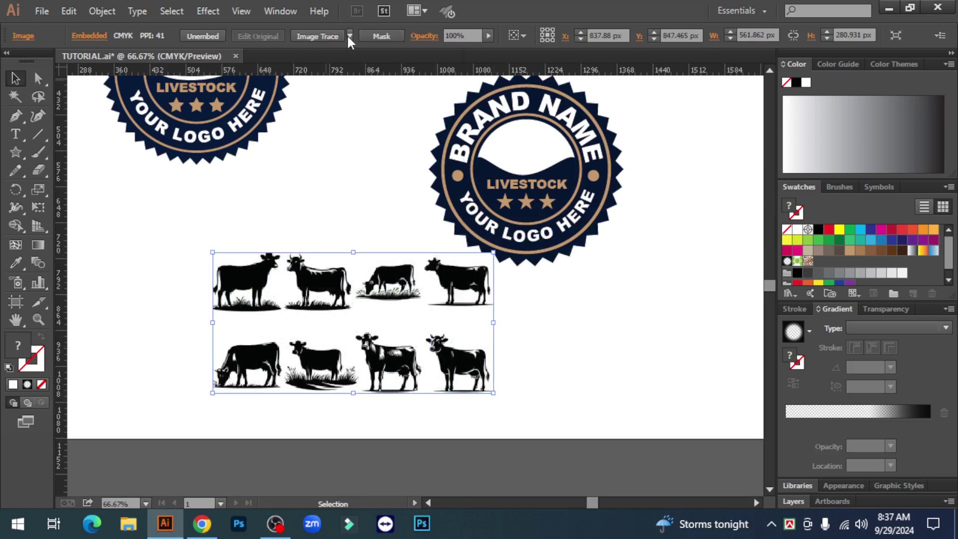
pyautogui.click(349, 35)
pyautogui.click(397, 204)
pyautogui.rightClick(327, 278)
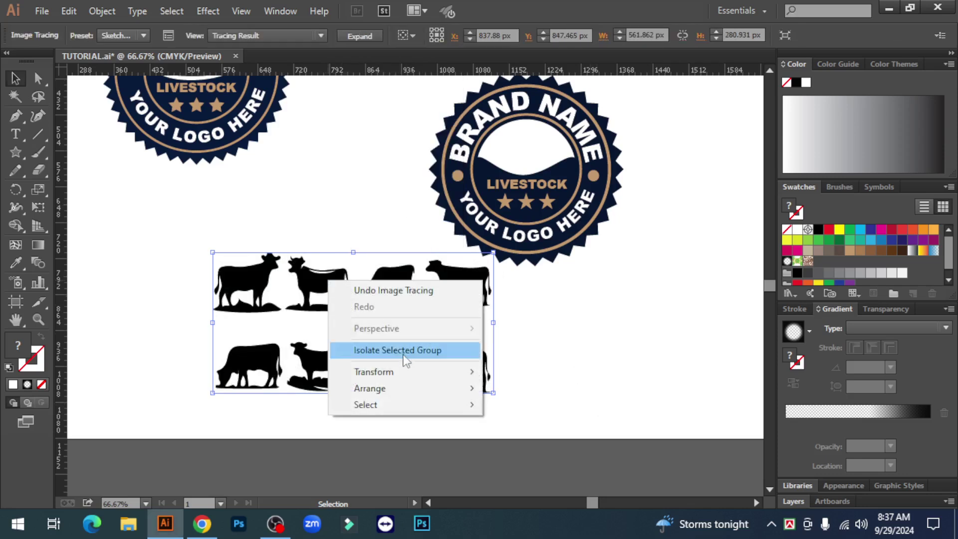
pyautogui.moveTo(391, 371)
pyautogui.click(408, 350)
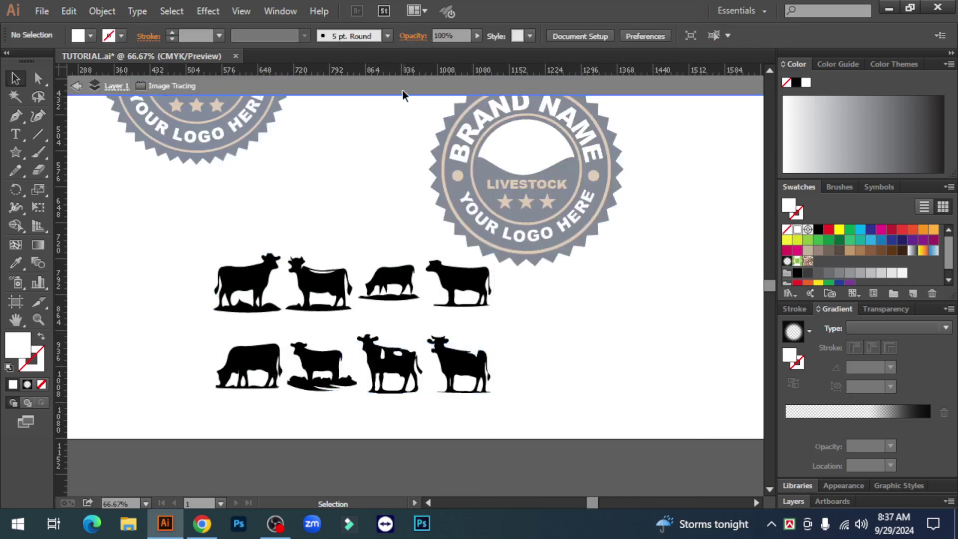
pyautogui.press('Escape')
# Expand the traced cow image into vector paths and ungroup them into separate silhouettes
pyautogui.click(305, 293)
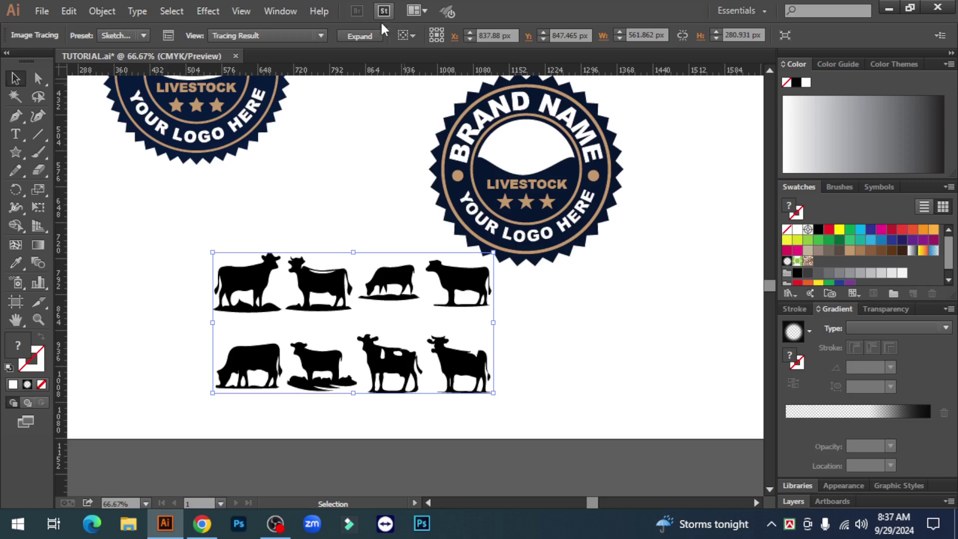
pyautogui.click(359, 37)
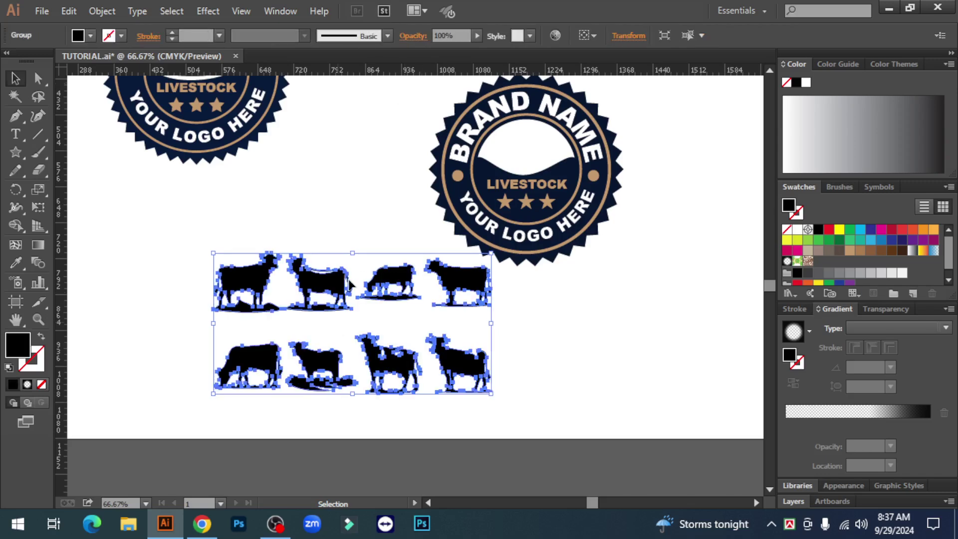
pyautogui.rightClick(320, 280)
pyautogui.click(380, 370)
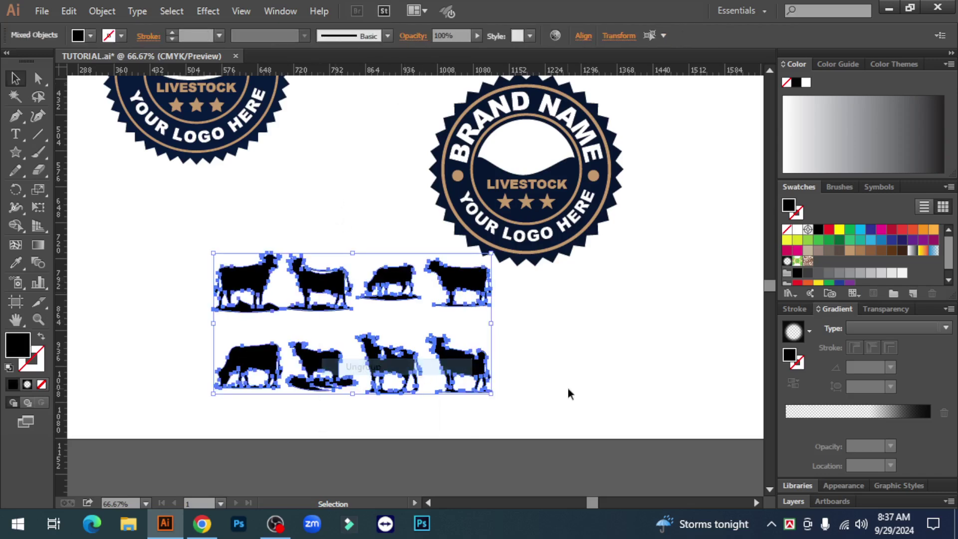
# Delete the lower row of cows and the other upper ones, keeping only the first silhouette of the upper row
pyautogui.moveTo(560, 422); pyautogui.dragTo(212, 346)
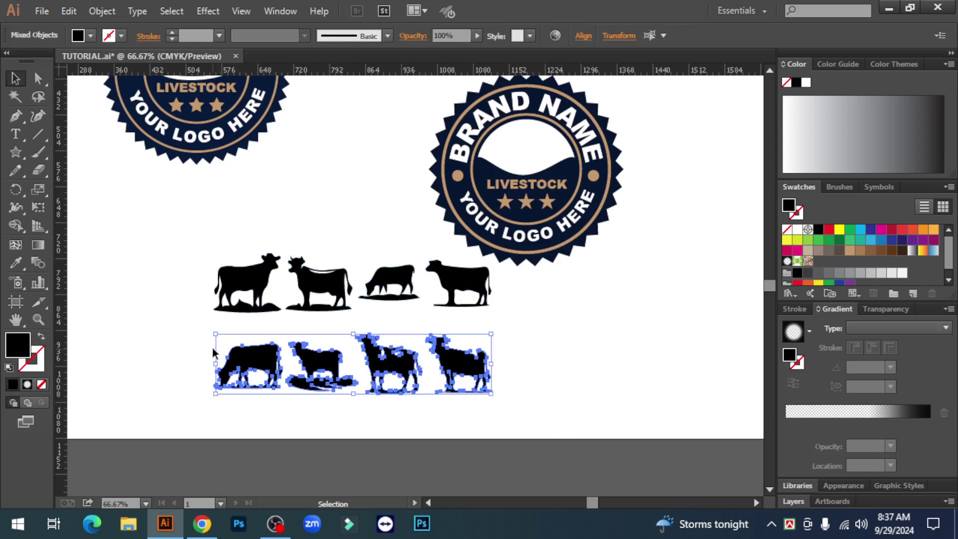
pyautogui.press('Delete')
pyautogui.moveTo(392, 330); pyautogui.dragTo(432, 330)
pyautogui.press('Delete')
# Scale down the remaining cow silhouette and place it centred in the badge's white area above LIVESTOCK
pyautogui.moveTo(251, 291); pyautogui.dragTo(248, 283)
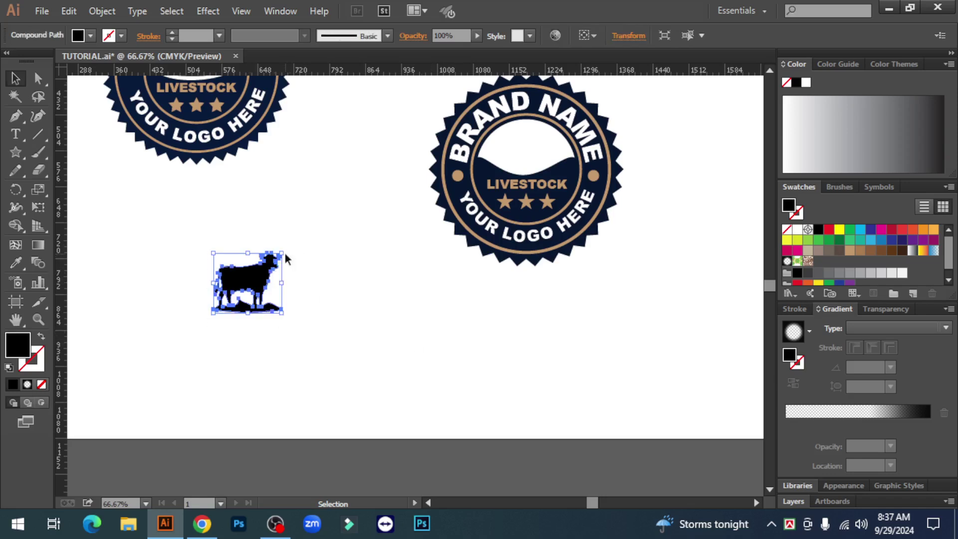
pyautogui.moveTo(285, 254); pyautogui.dragTo(540, 145)
pyautogui.click(662, 269)
pyautogui.scroll(2, 666, 304)
pyautogui.scroll(2, 669, 311)
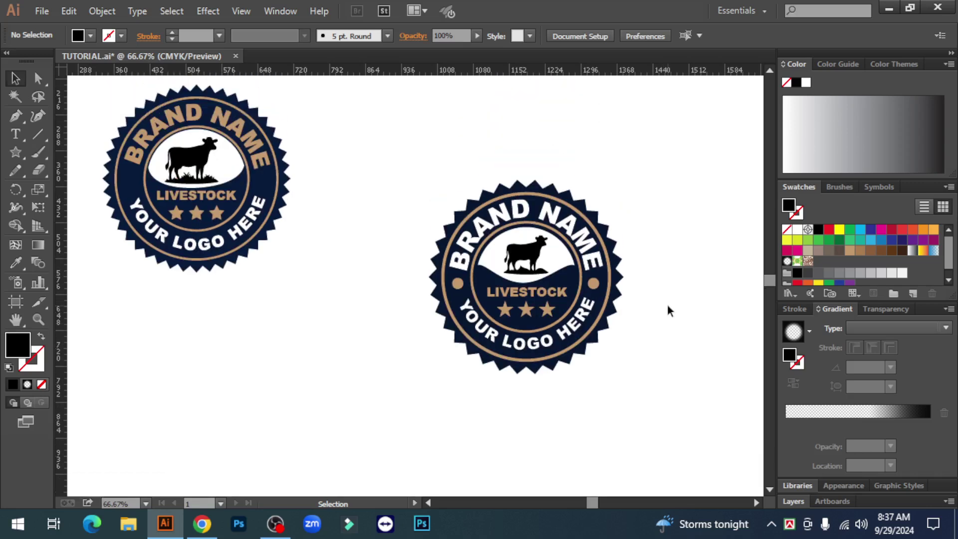
pyautogui.keyDown('ctrl'); pyautogui.click(505, 285); pyautogui.keyUp('ctrl')
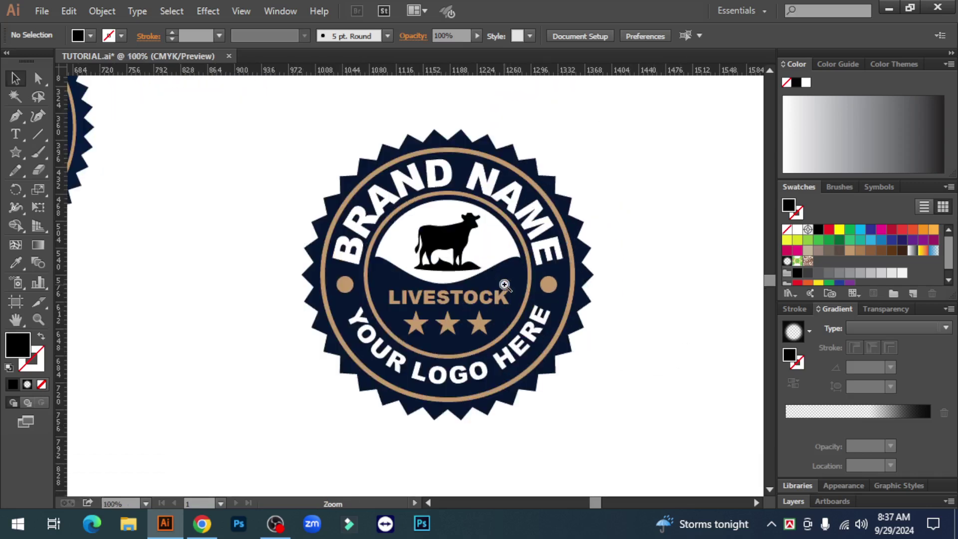
pyautogui.hscroll(-1, 661, 355)
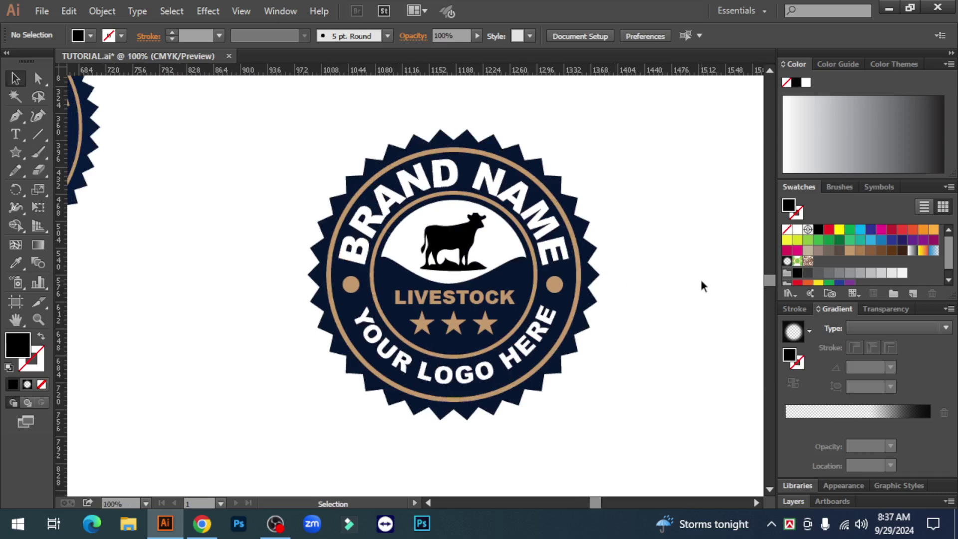